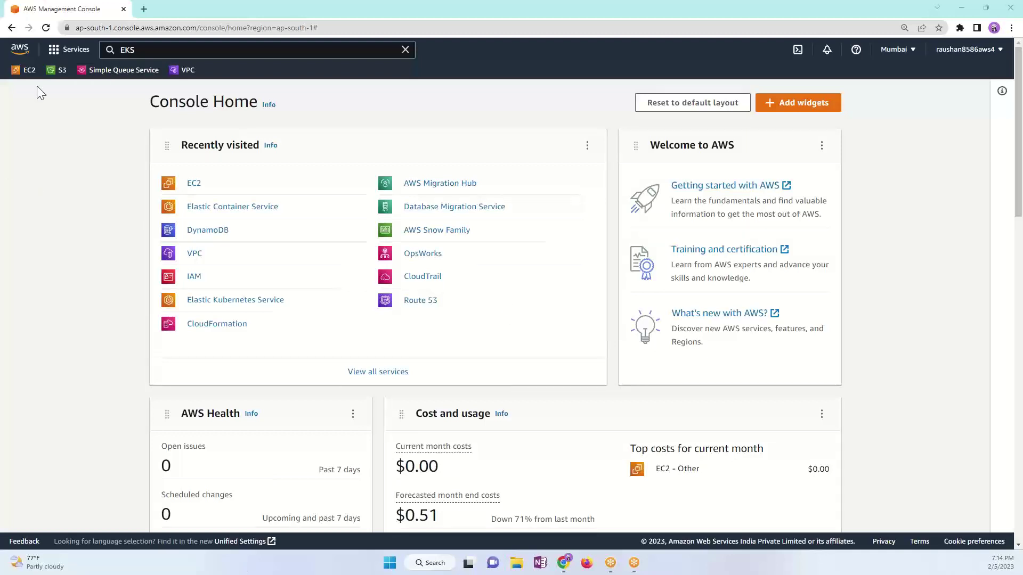
Step: Review the list of AWS regions offered in the console's region selector
click(907, 53)
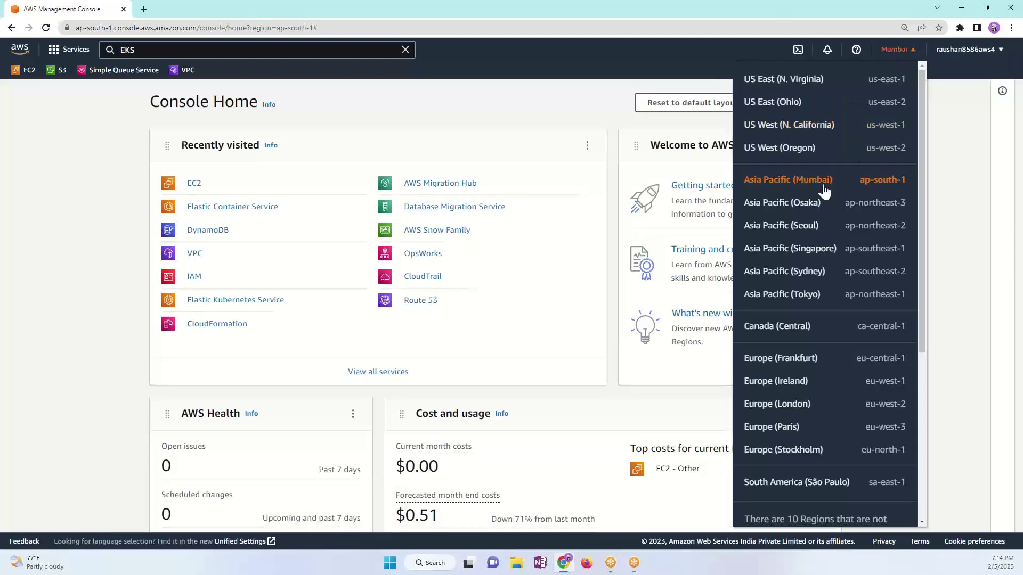
scroll(852, 256, down, 5)
scroll(881, 302, up, 5)
Step: Search the web for "aws global infrastructure" in a new browser tab and open the official AWS Global Infrastructure page
click(147, 12)
text(aws)
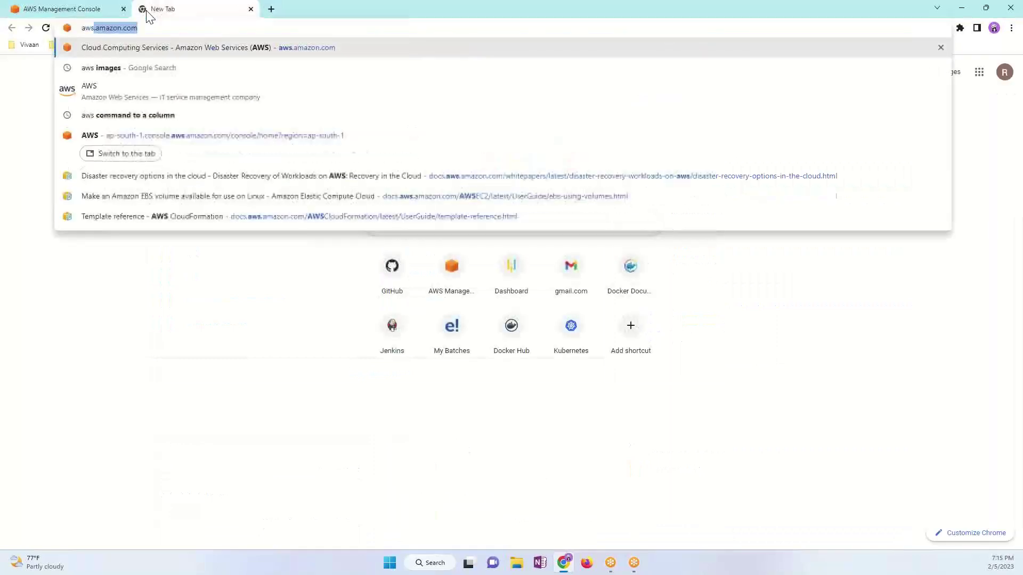
text( global)
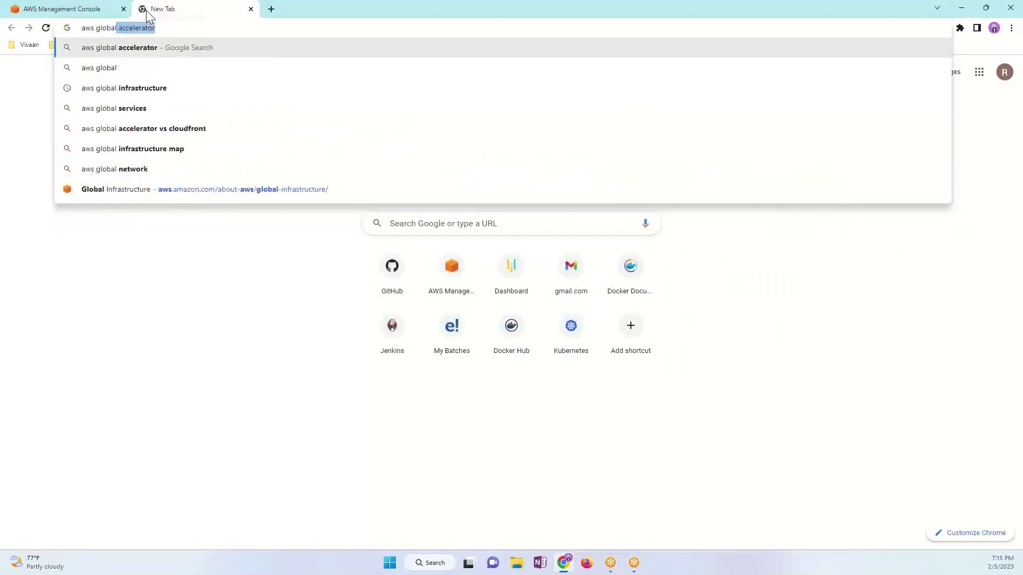
text( infrastructure)
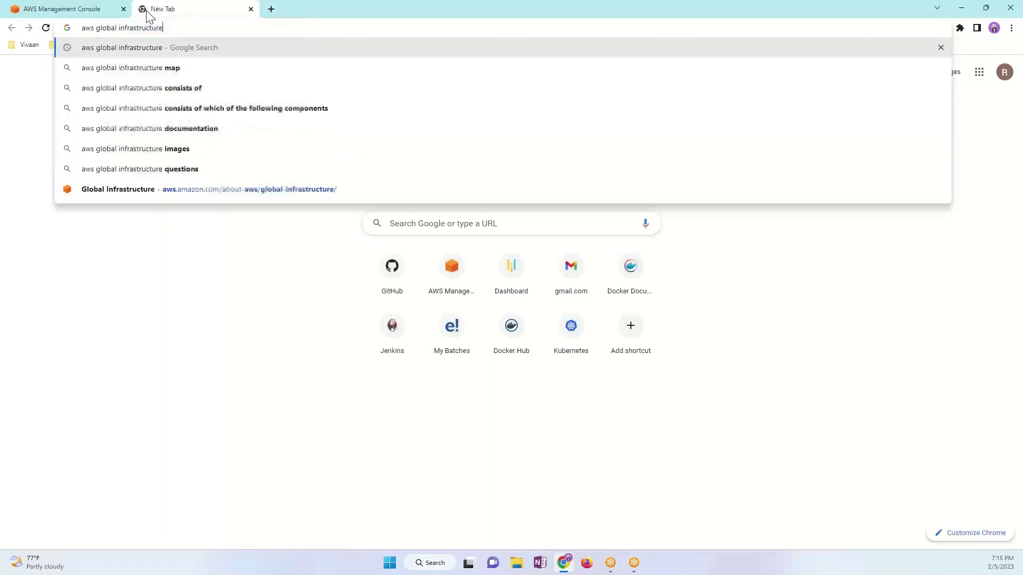
key(Return)
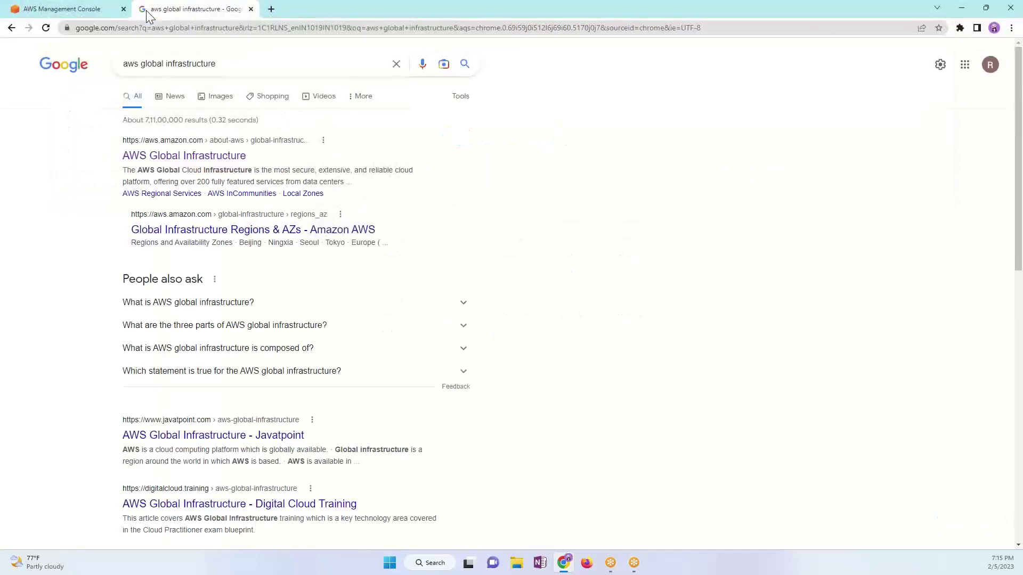
click(179, 156)
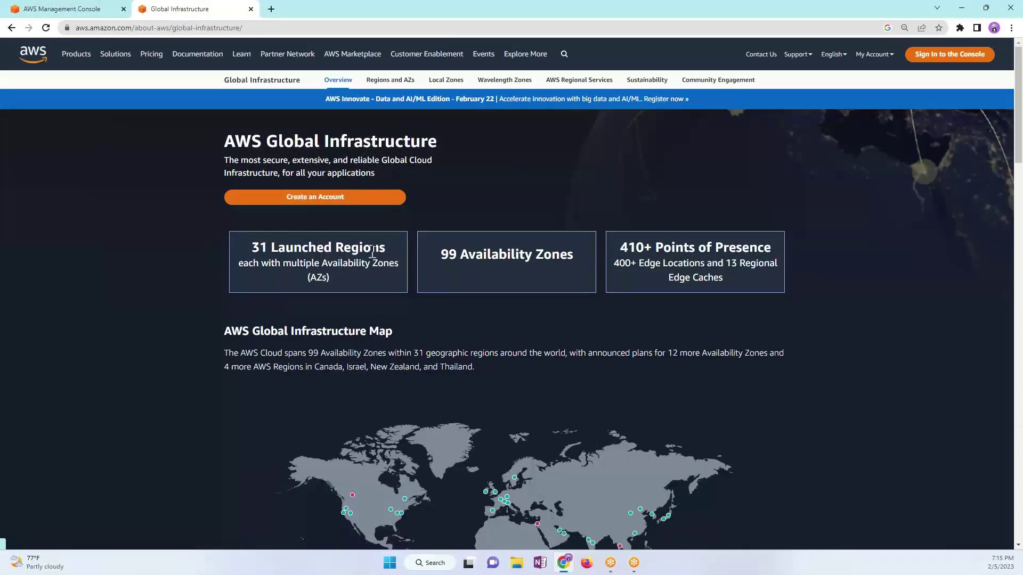
Step: Highlight the launched Regions and Availability Zones figures on the AWS Global Infrastructure page while reading them
drag(385, 249, 229, 253)
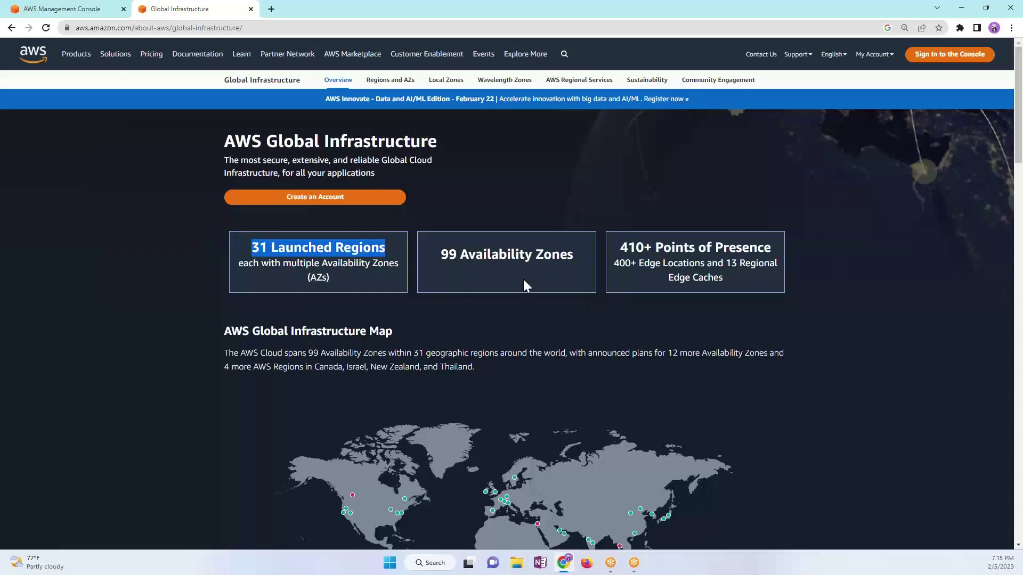
drag(449, 254, 535, 250)
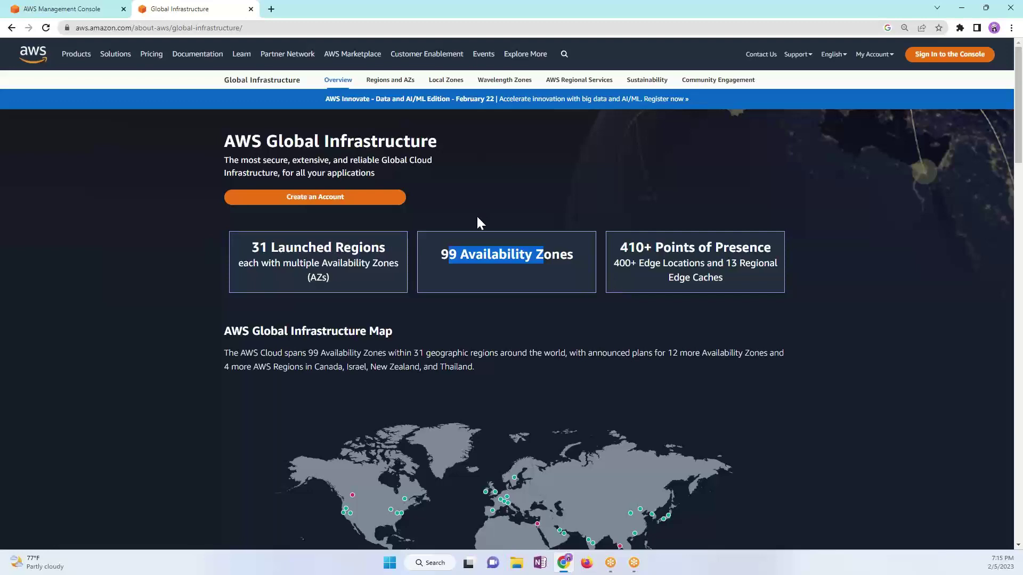
click(456, 255)
drag(439, 253, 556, 250)
scroll(789, 371, down, 4)
scroll(776, 465, up, 3)
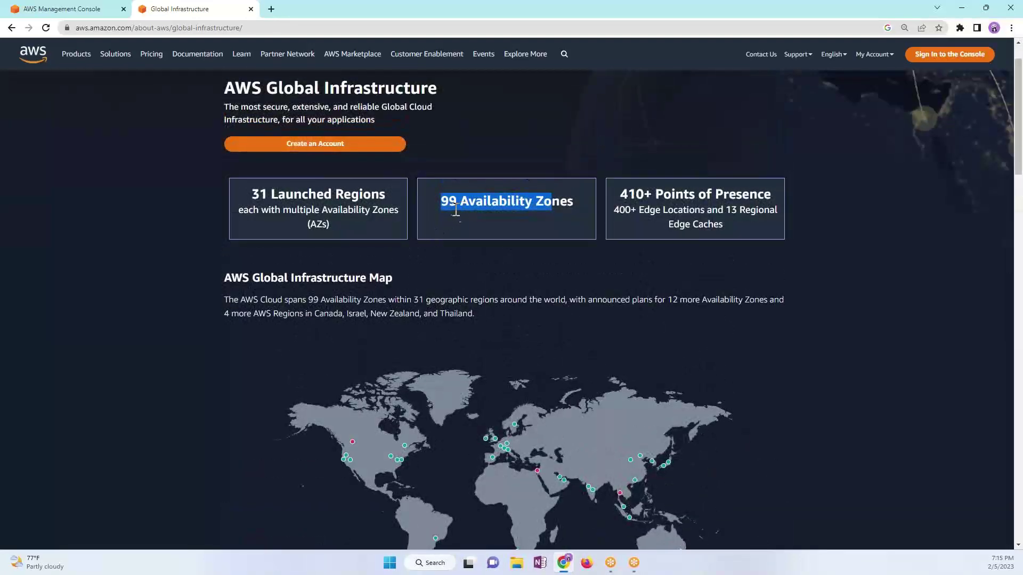
click(456, 210)
drag(447, 205, 461, 202)
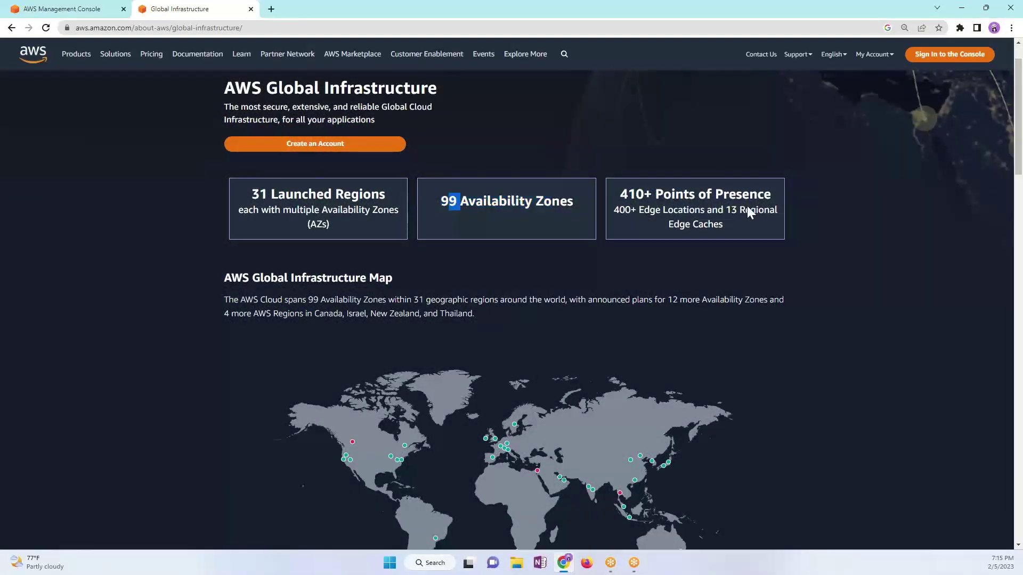
Step: Examine region markers on the global infrastructure map, such as UAE and Paris, for their launch year and Availability Zones
scroll(768, 260, down, 4)
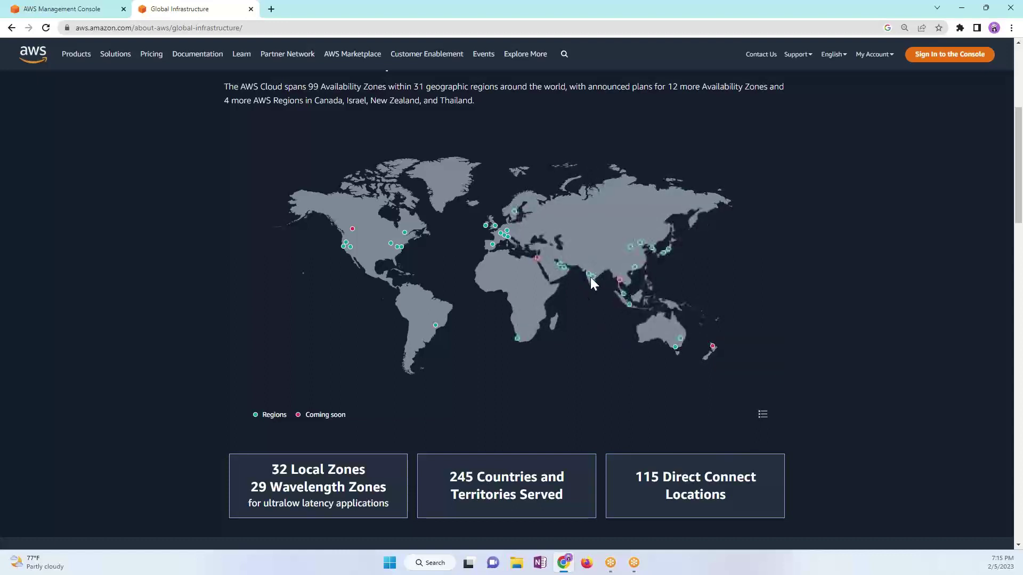
mouse_move(585, 275)
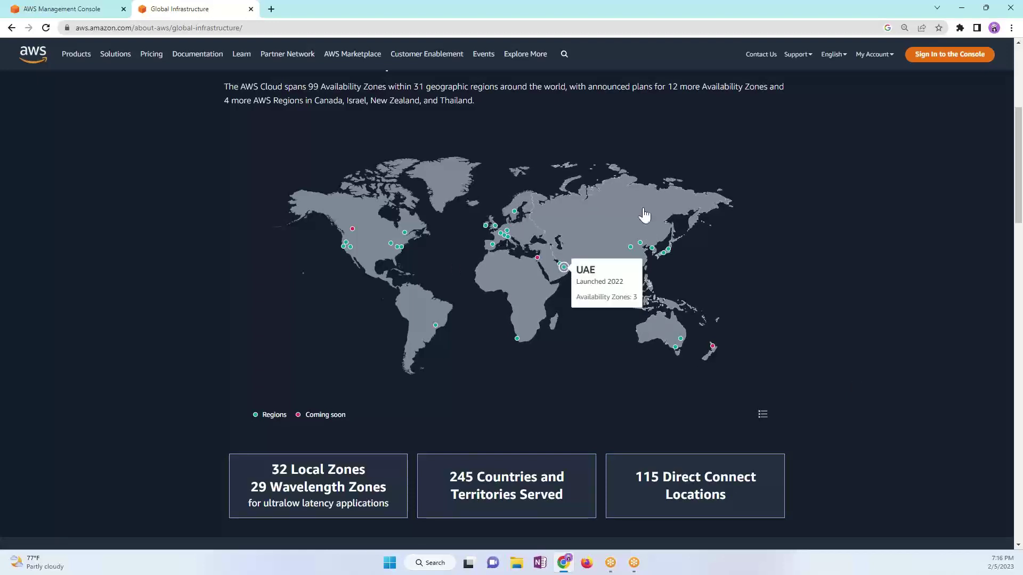
mouse_move(653, 250)
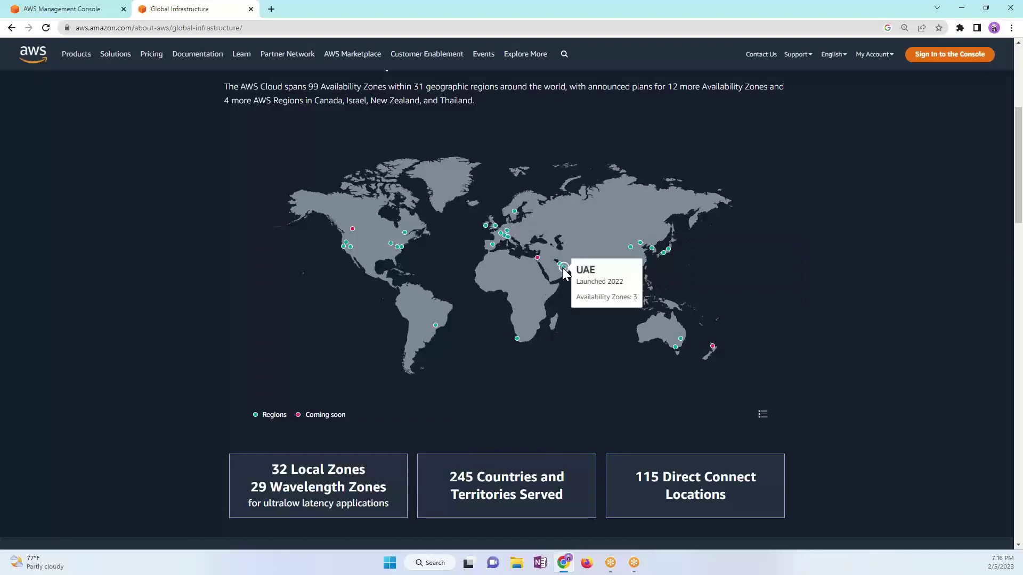
mouse_move(507, 238)
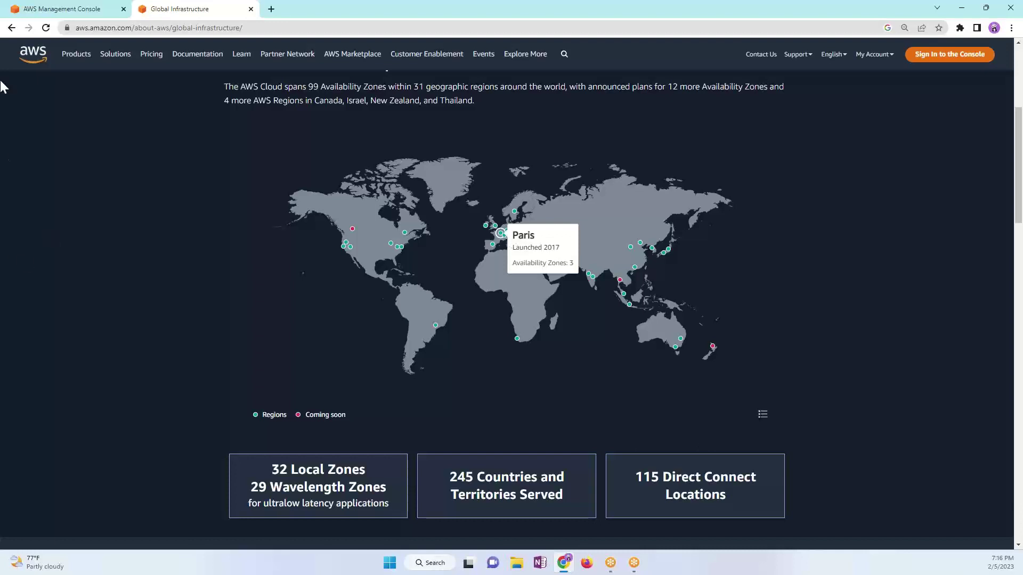
Step: Return to the AWS Management Console and switch the region to Europe (Paris), eu-west-3
click(53, 10)
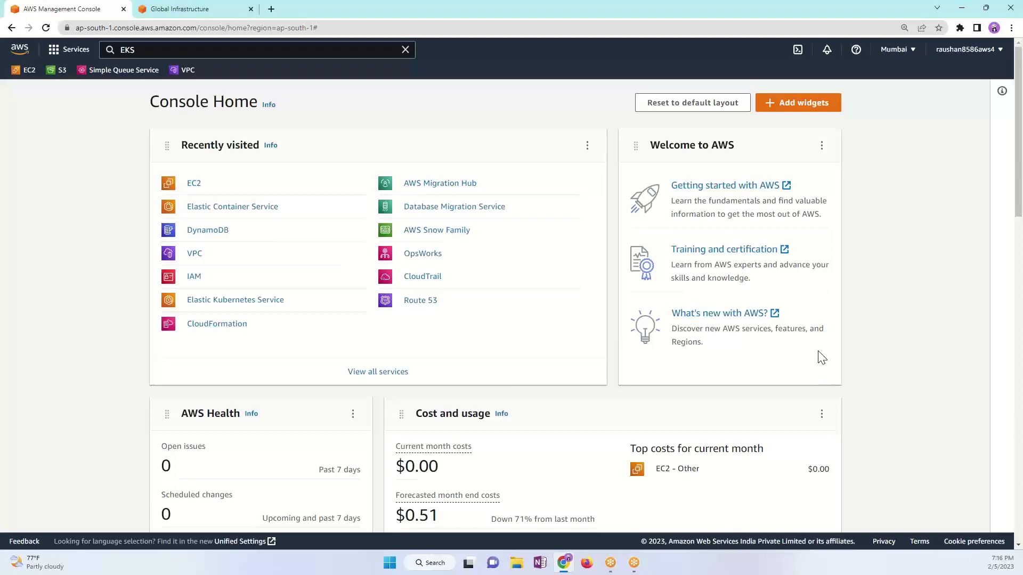
click(906, 51)
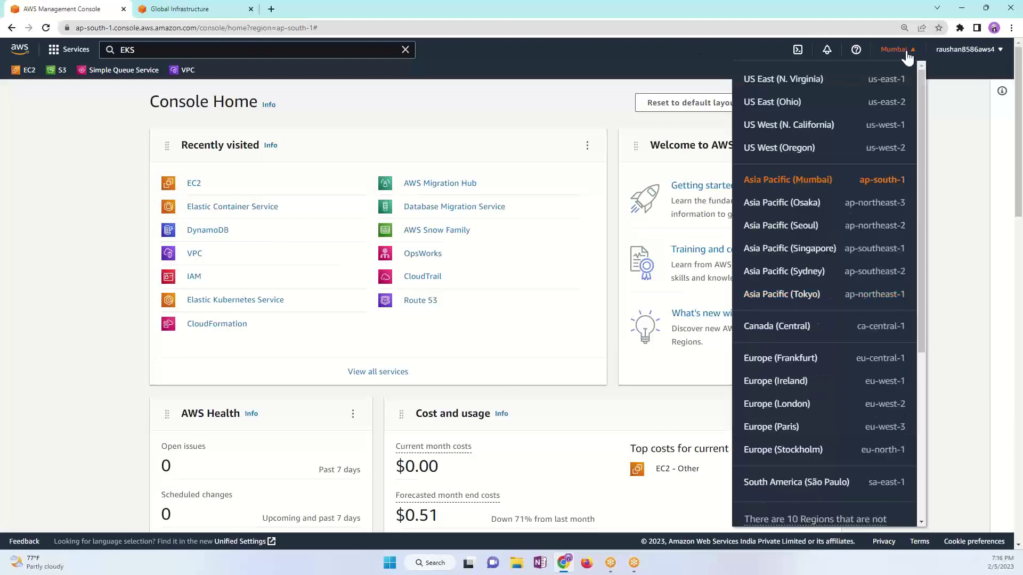
click(796, 431)
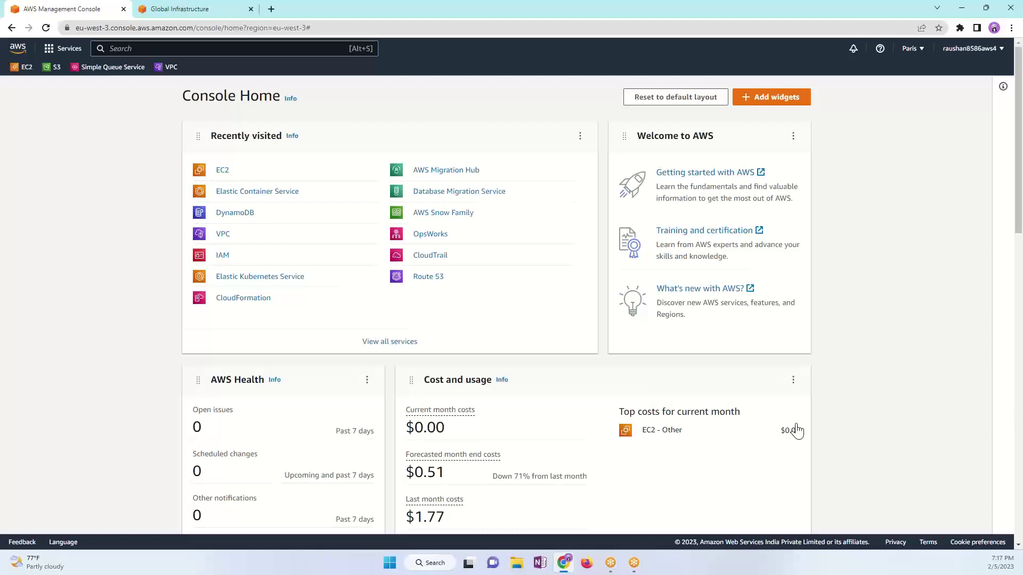
Step: Open the list of all AWS services and look through its service categories
click(62, 49)
scroll(131, 264, down, 3)
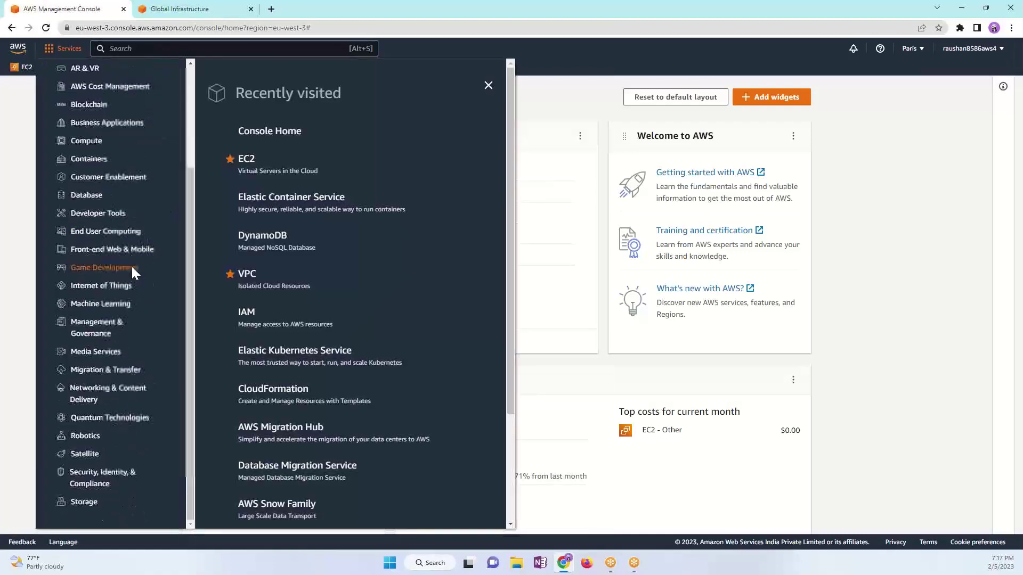
scroll(132, 296, up, 3)
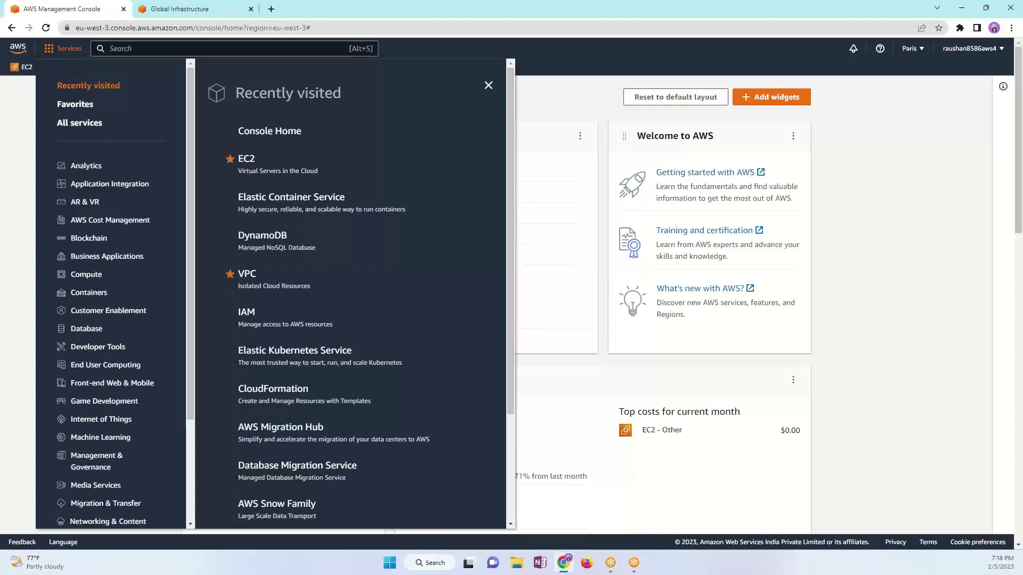
key(super)
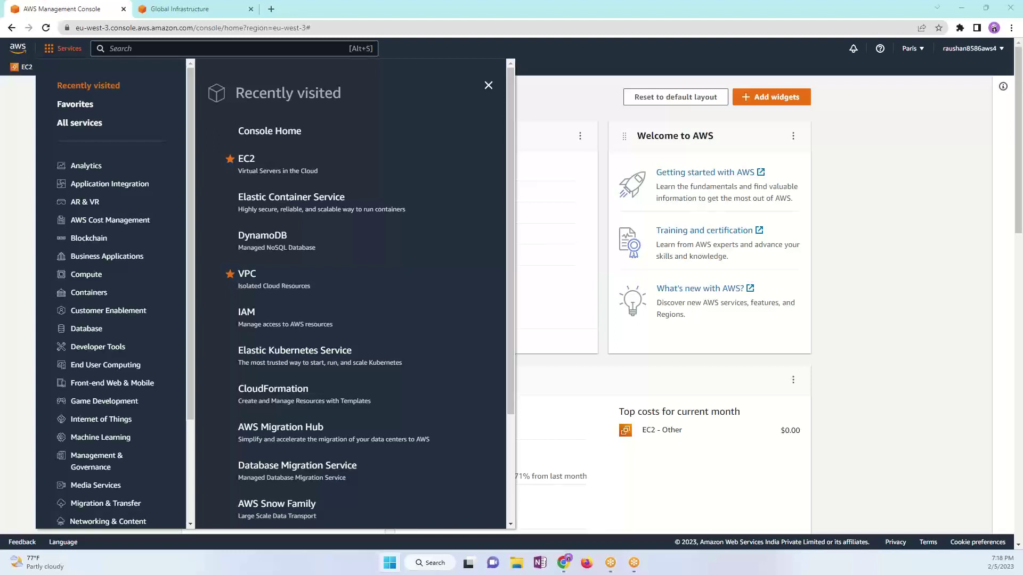
key(super+s)
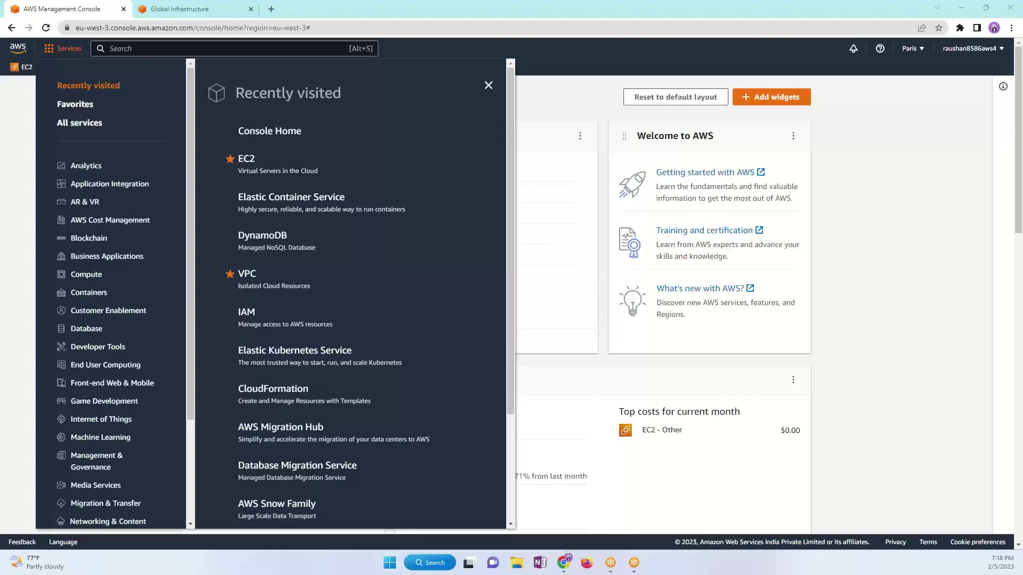
key(Escape)
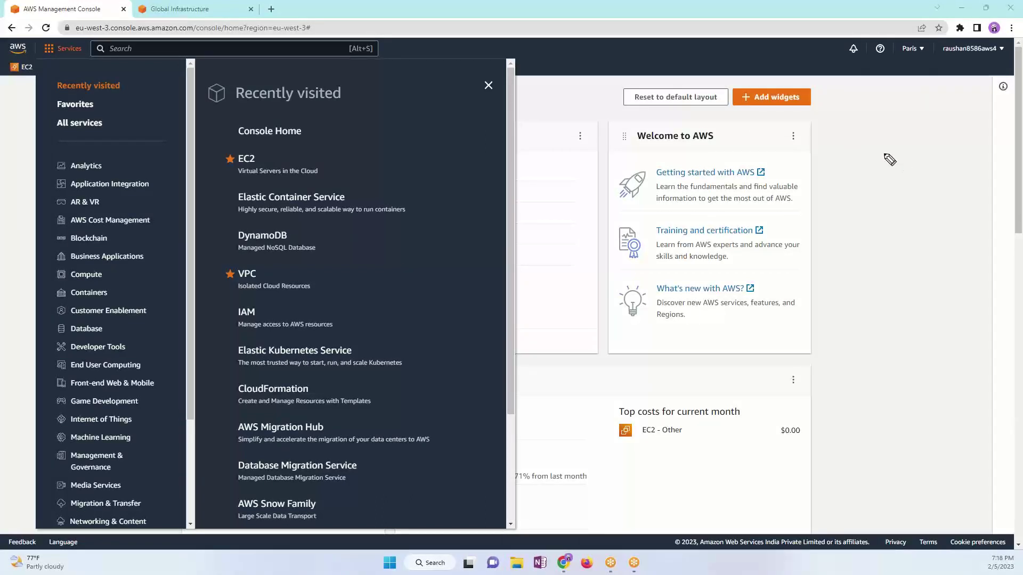
Step: Handwrite EC2, S3 and SQS beneath one another in the space beside the Welcome to AWS widget
mouse_move(846, 154)
mouse_down()
mouse_move(826, 164)
mouse_move(855, 180)
mouse_up()
drag(880, 155, 881, 171)
mouse_move(887, 155)
mouse_down()
mouse_move(895, 169)
mouse_move(933, 169)
mouse_up()
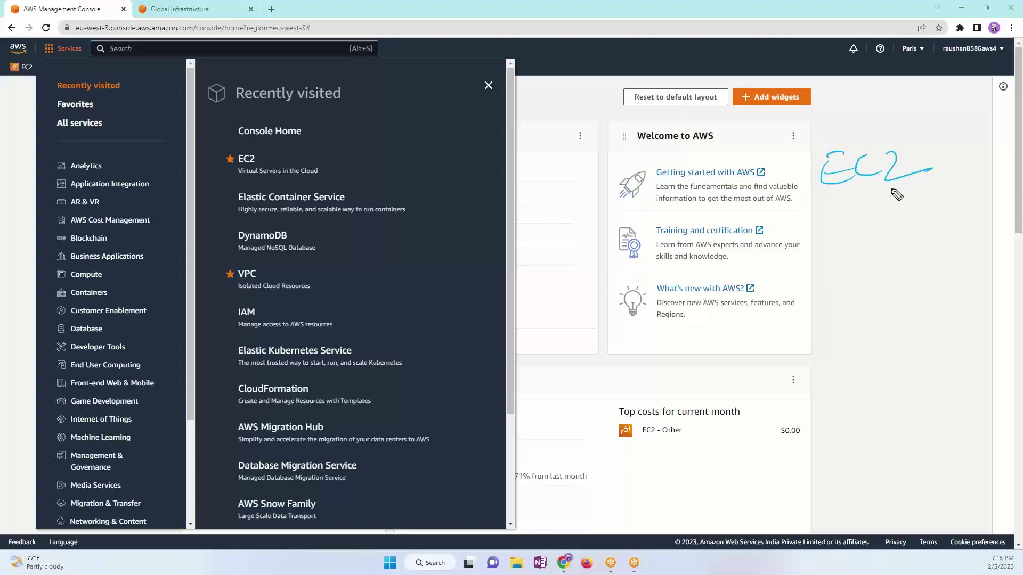
mouse_move(859, 218)
mouse_down()
mouse_move(855, 241)
mouse_move(873, 247)
mouse_move(866, 302)
mouse_move(885, 288)
mouse_move(901, 308)
mouse_up()
drag(934, 272, 937, 301)
Step: Handwrite the year 2007 above the handwritten service names and draw an ellipse around it
drag(819, 115, 914, 102)
drag(804, 140, 947, 122)
mouse_move(834, 80)
mouse_down()
mouse_move(778, 130)
mouse_move(874, 77)
mouse_up()
Step: Draw braces on both sides of the handwritten service names, add an arrow below them and underline EC2
drag(802, 152, 863, 345)
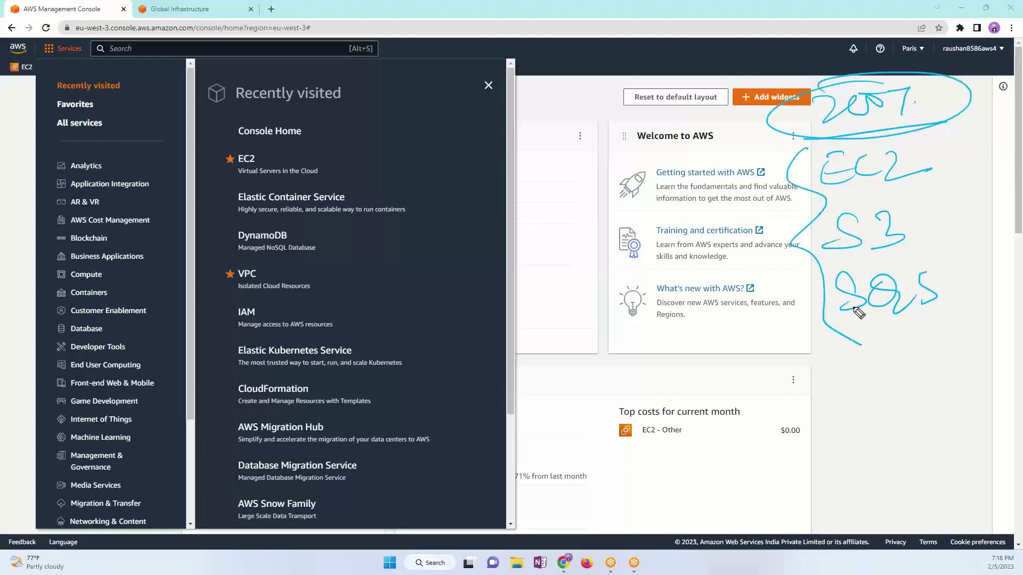
mouse_move(940, 154)
mouse_down()
mouse_move(992, 311)
mouse_move(988, 330)
mouse_up()
drag(894, 368, 975, 352)
mouse_move(935, 193)
mouse_down()
mouse_move(800, 211)
mouse_move(939, 194)
mouse_up()
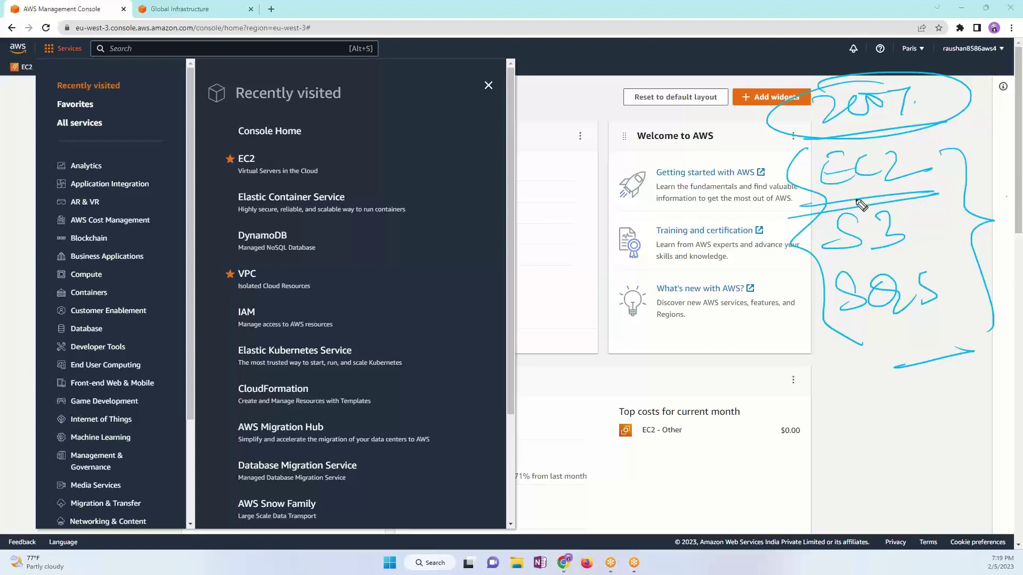
Step: Circle EC2 in the recently visited services, underline the handwritten year and draw another brace beside the handwritten service names
drag(264, 146, 220, 155)
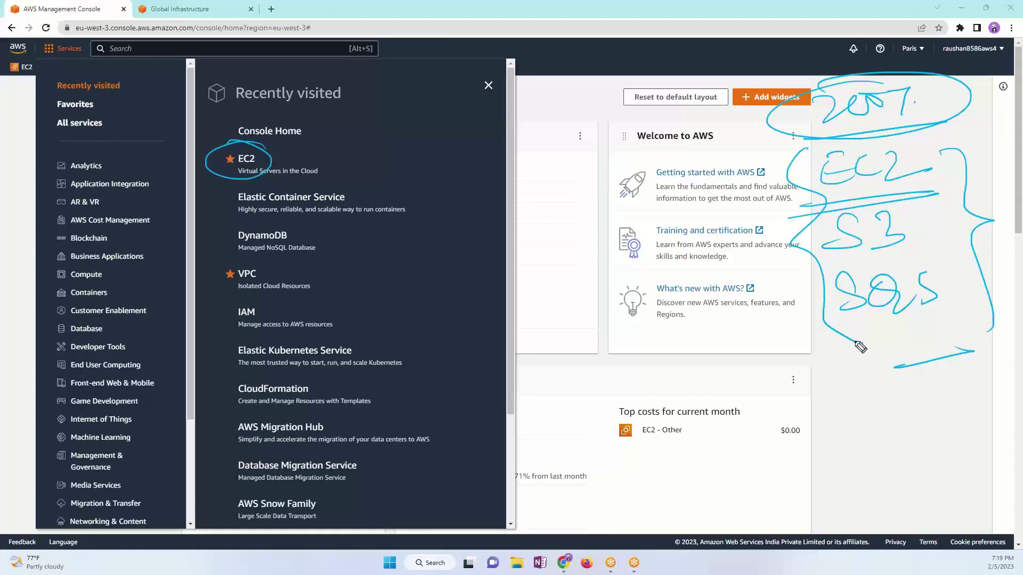
drag(825, 136, 923, 126)
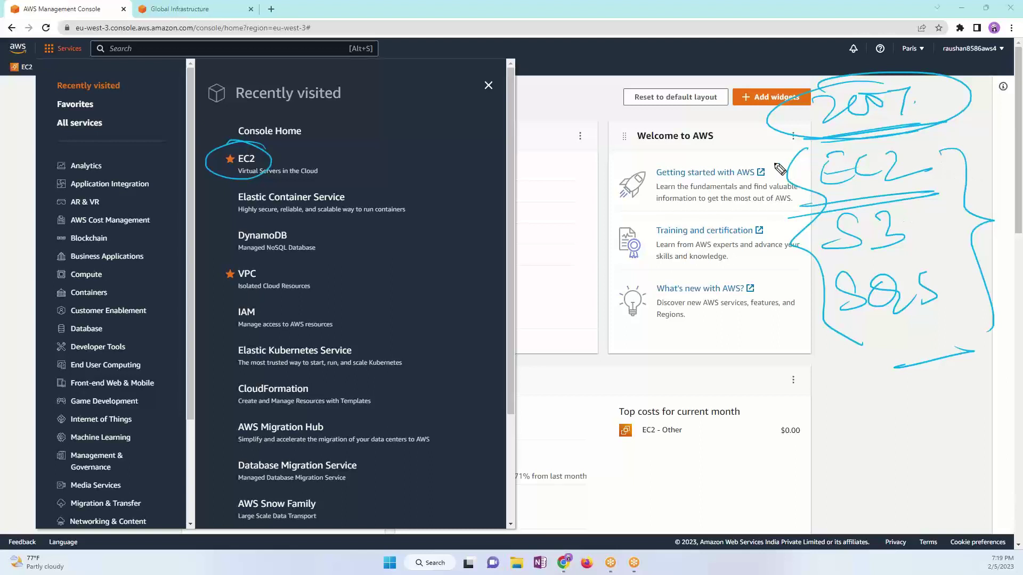
drag(780, 166, 812, 326)
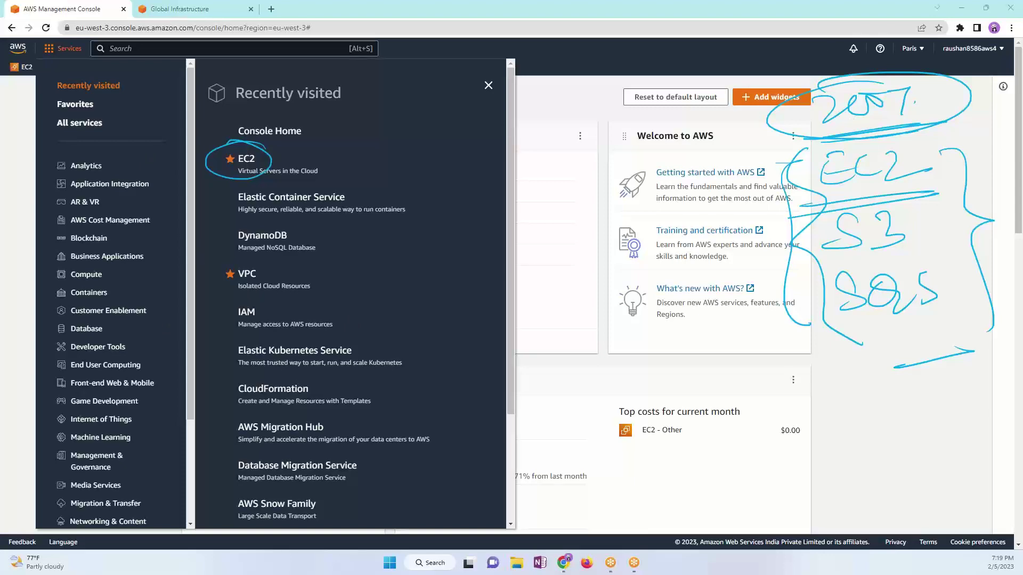
Step: Look through the remaining service categories and the recently visited services down to Route 53
scroll(140, 341, down, 3)
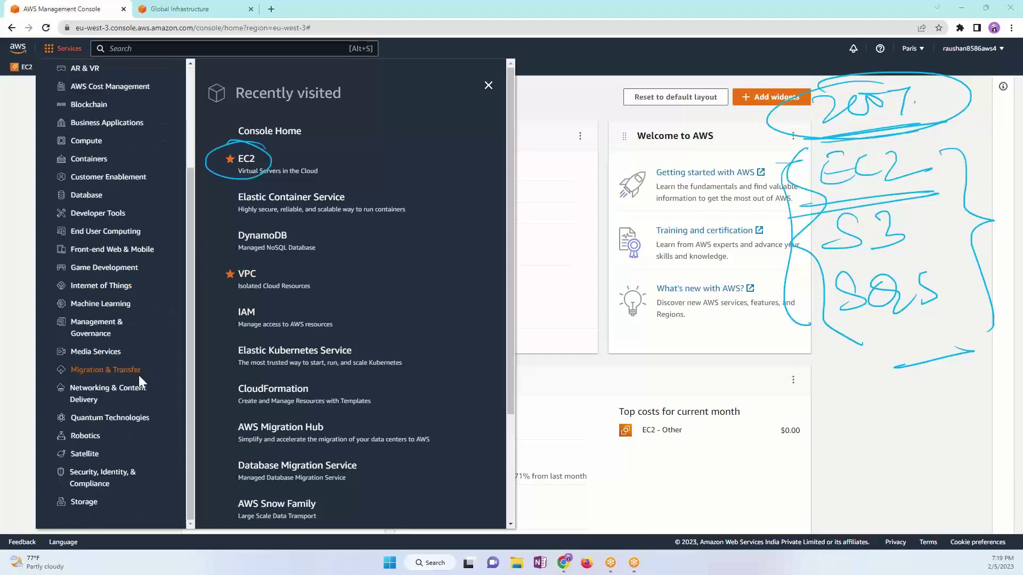
scroll(377, 400, down, 3)
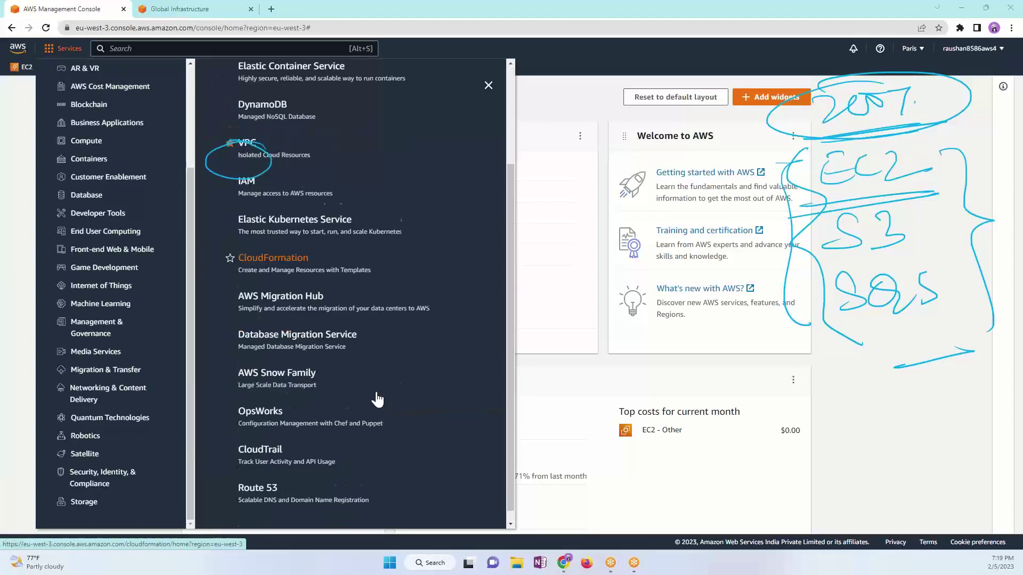
scroll(376, 399, up, 3)
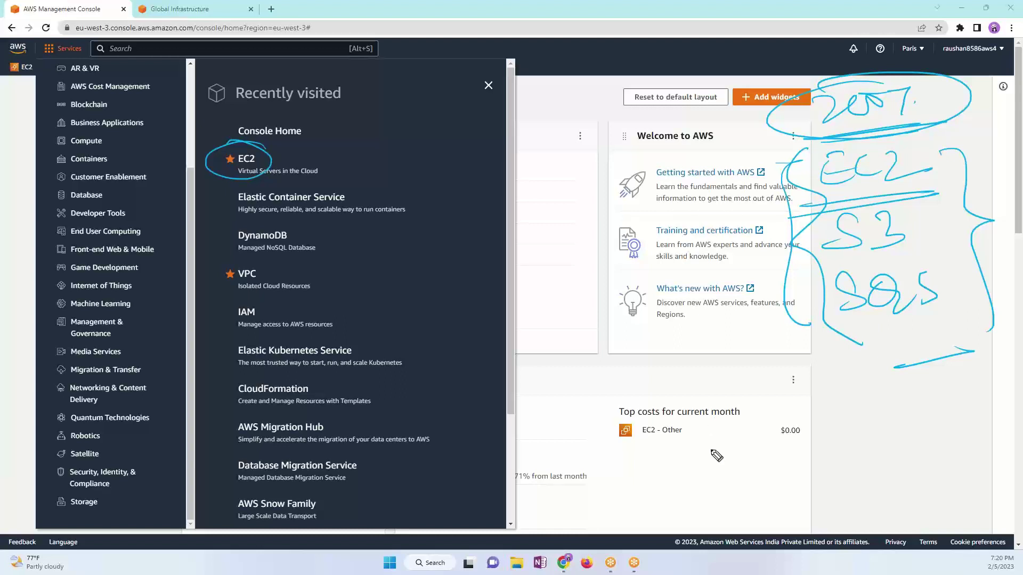
Step: Handwrite 210+ over the Cost and usage widget, circled and underlined
mouse_move(683, 457)
mouse_down()
mouse_move(720, 473)
mouse_move(739, 454)
mouse_up()
mouse_move(750, 426)
mouse_down()
mouse_move(725, 495)
mouse_move(731, 433)
mouse_up()
drag(671, 504, 797, 494)
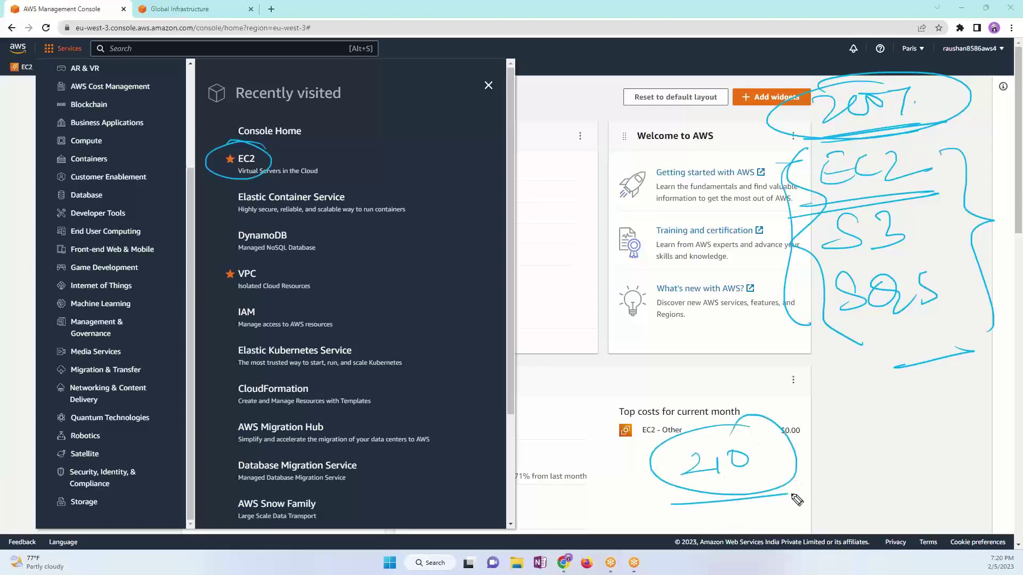
mouse_move(760, 447)
mouse_down()
mouse_move(781, 442)
mouse_move(772, 473)
mouse_up()
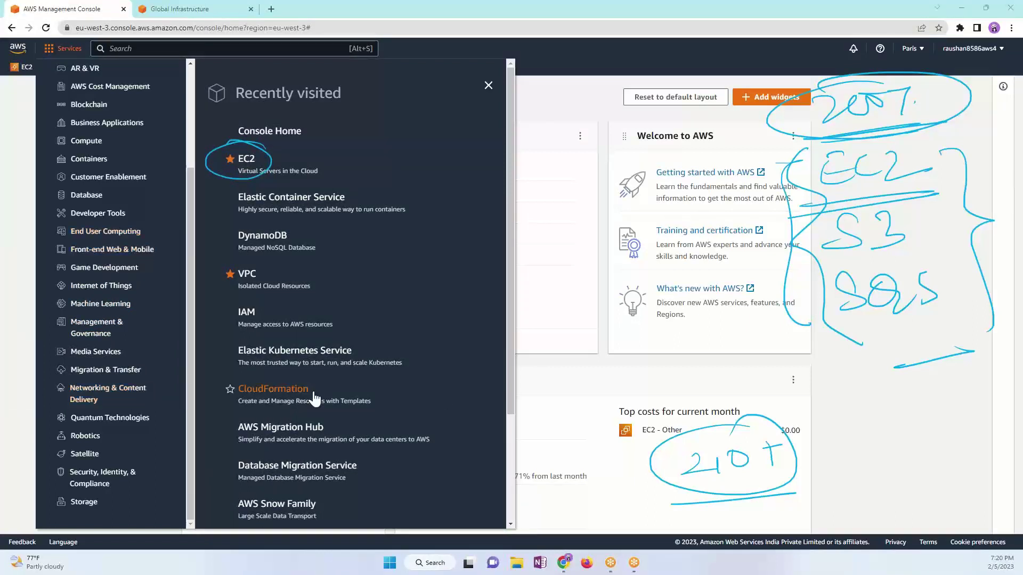
Step: Erase all the handwritten annotations from the screen
scroll(160, 365, up, 3)
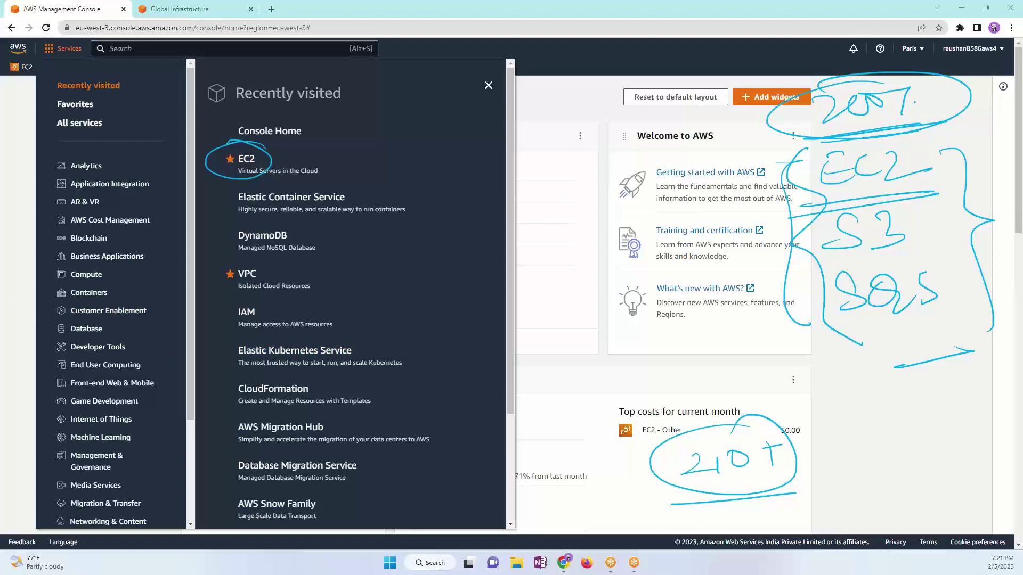
key(e)
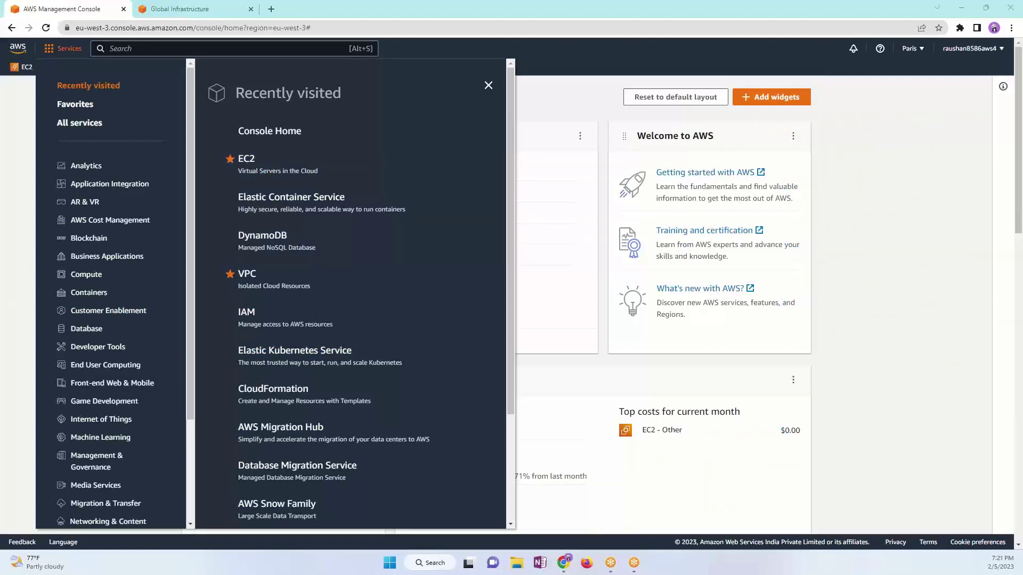
Step: Close the services list and handwrite "own" pointing to "on-prem" and "rent" pointing to "cloud" beside the Welcome to AWS widget, with circles and underlines
click(865, 220)
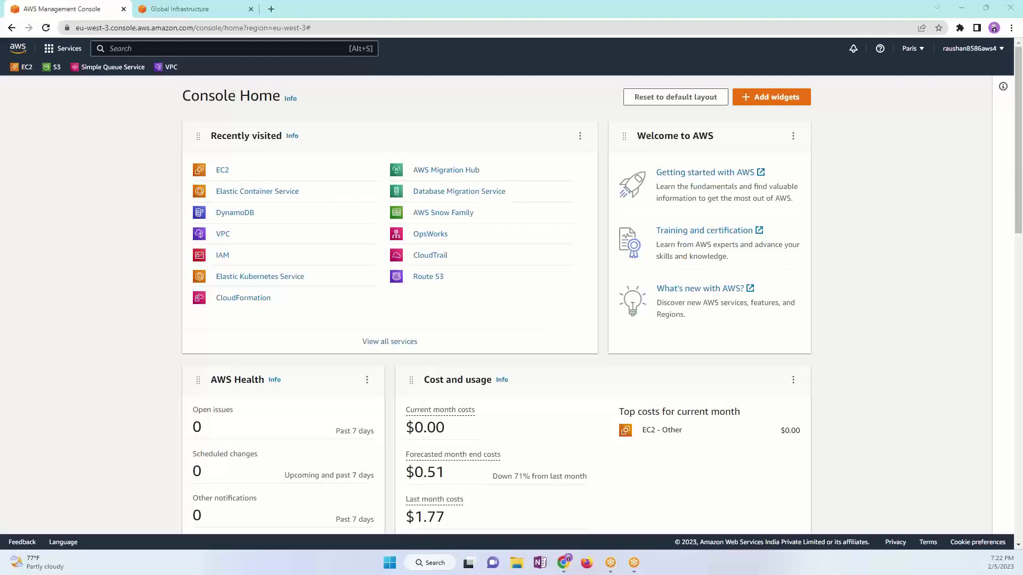
mouse_move(807, 156)
mouse_down()
mouse_move(868, 155)
mouse_move(858, 147)
mouse_move(864, 167)
mouse_move(940, 167)
mouse_move(1005, 156)
mouse_up()
drag(953, 178, 997, 170)
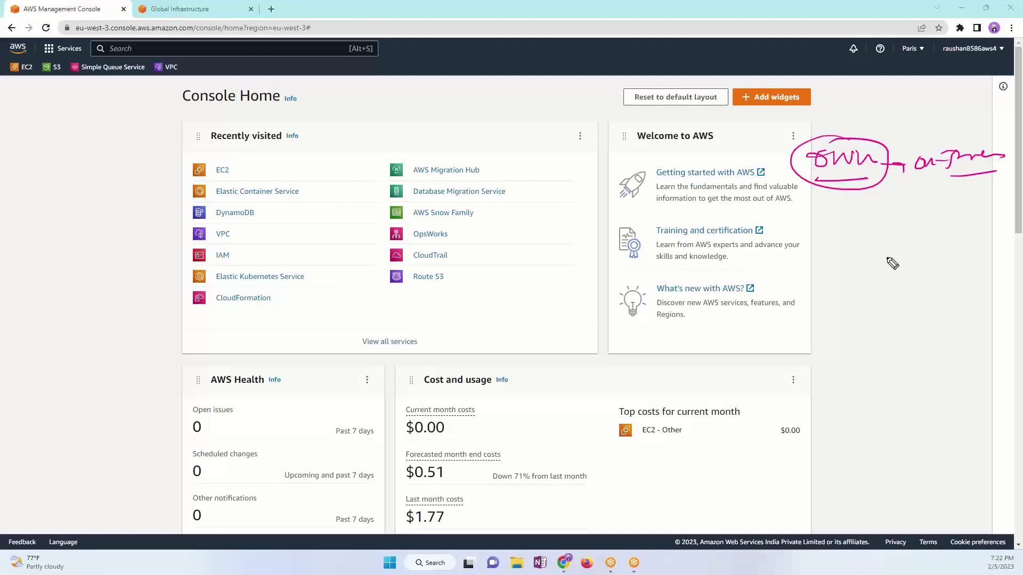
mouse_move(817, 210)
mouse_down()
mouse_move(817, 221)
mouse_move(865, 221)
mouse_move(834, 185)
mouse_move(911, 218)
mouse_move(959, 205)
mouse_move(1000, 224)
mouse_move(991, 188)
mouse_up()
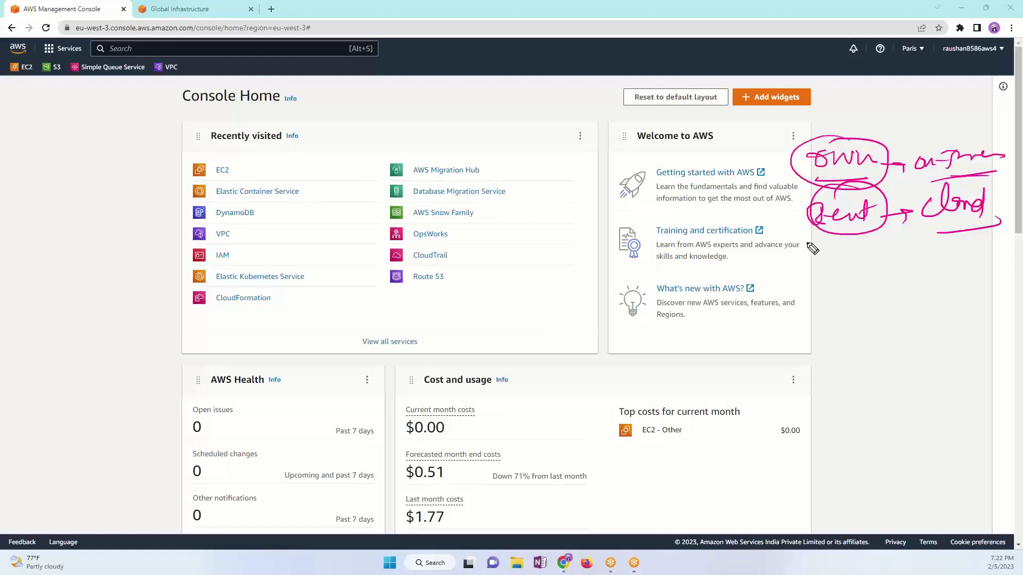
drag(812, 240, 878, 231)
Step: Circle EC2 in the recently visited services, draw an arrow to a circled handwritten note, and erase all the annotations
mouse_move(230, 156)
mouse_down()
mouse_move(200, 166)
mouse_move(93, 160)
mouse_move(64, 187)
mouse_move(60, 162)
mouse_move(99, 177)
mouse_up()
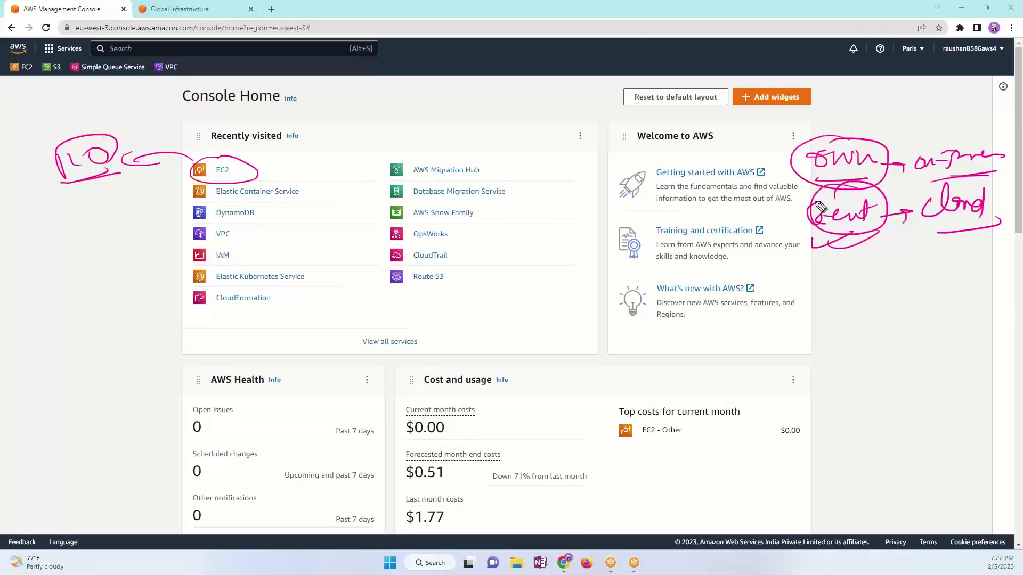
drag(886, 185, 843, 184)
key(Escape)
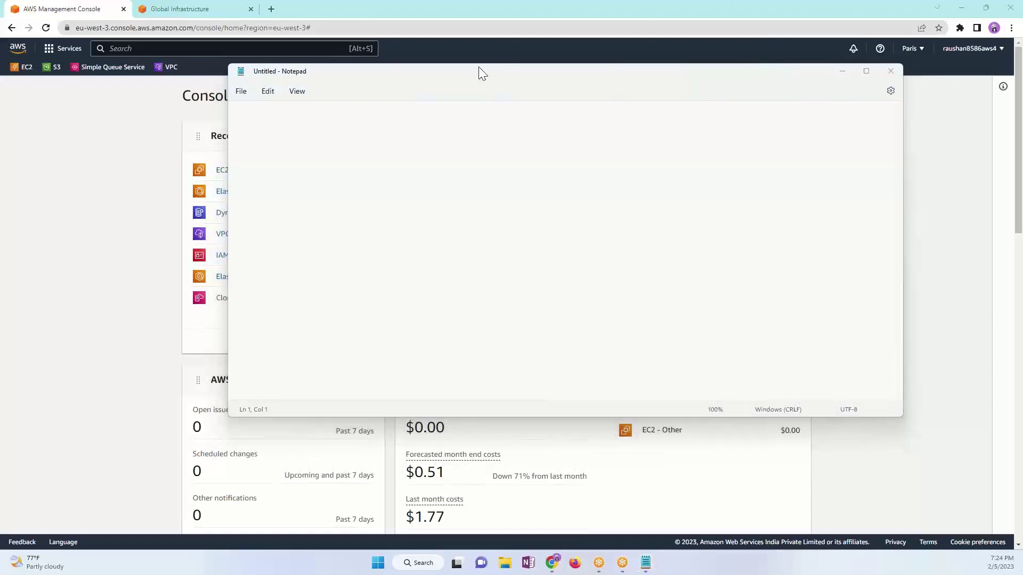
Step: Move the blank Notepad window lower over the console and handwrite AWS near its upper edge, circled and underlined
drag(457, 73, 421, 158)
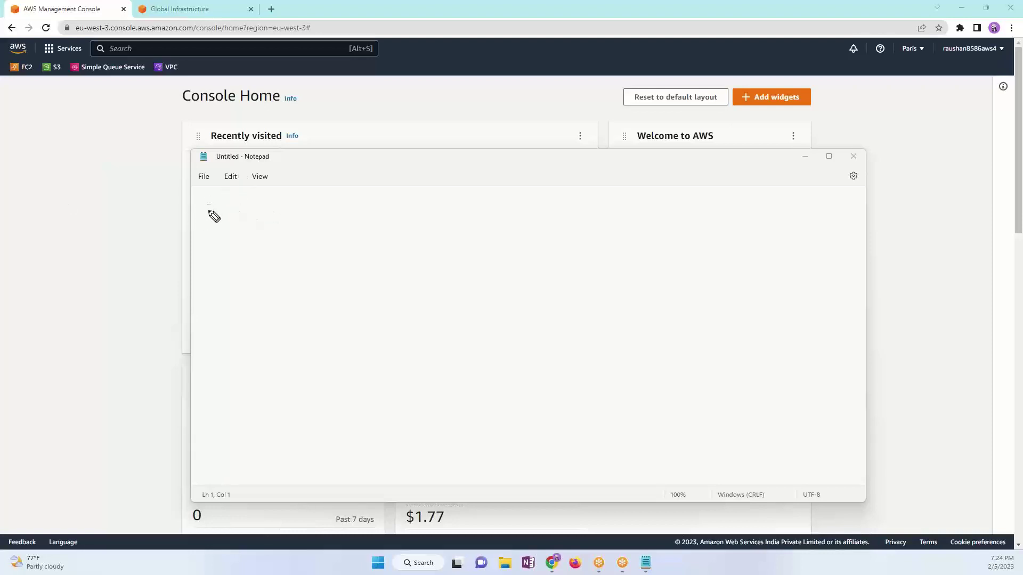
drag(191, 219, 256, 216)
drag(204, 230, 246, 226)
mouse_move(235, 181)
mouse_down()
mouse_move(267, 226)
mouse_move(215, 187)
mouse_up()
drag(192, 245, 272, 243)
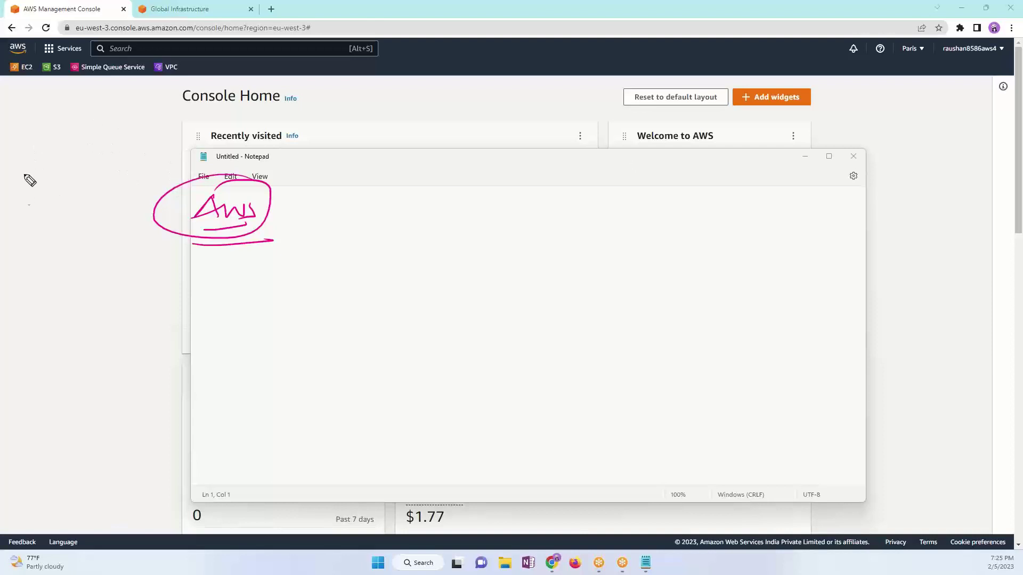
drag(180, 241, 203, 251)
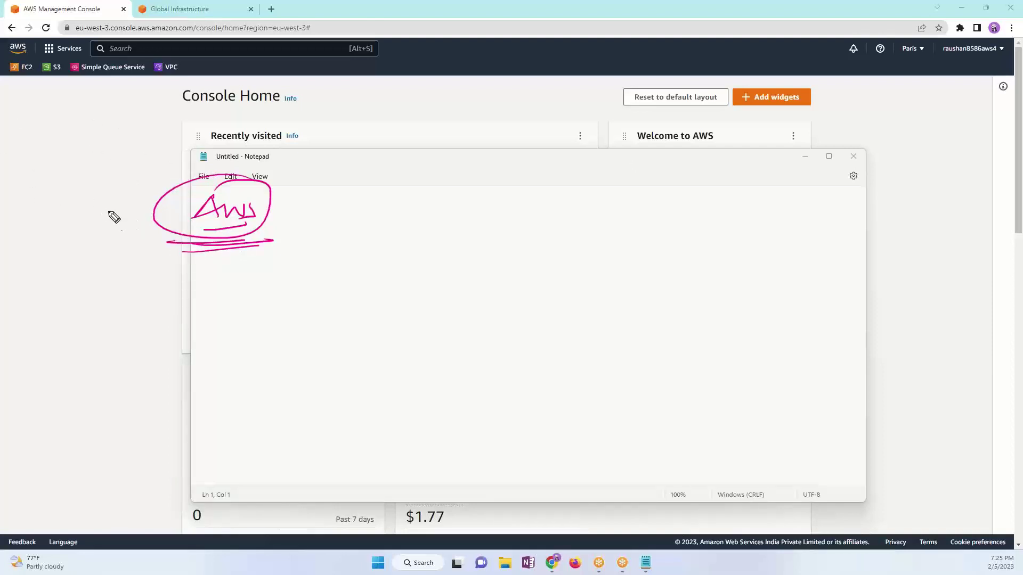
Step: Handwrite 40 with an arrow pointing to the circled AWS, underline it and draw a loop around it
drag(72, 203, 86, 220)
mouse_move(90, 209)
mouse_down()
mouse_move(96, 217)
mouse_move(154, 198)
mouse_move(171, 210)
mouse_up()
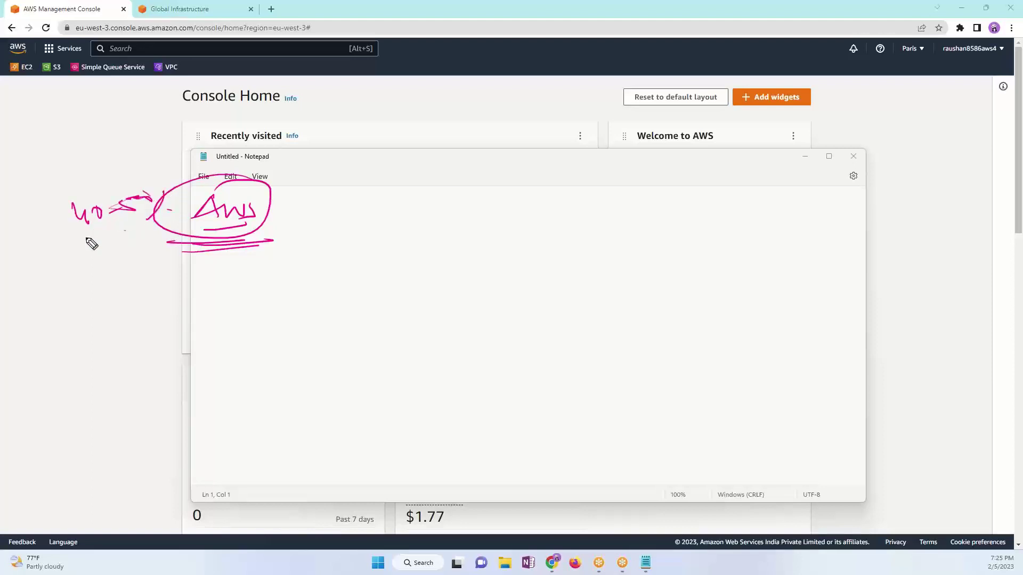
drag(67, 241, 157, 228)
drag(179, 190, 176, 184)
drag(61, 244, 141, 237)
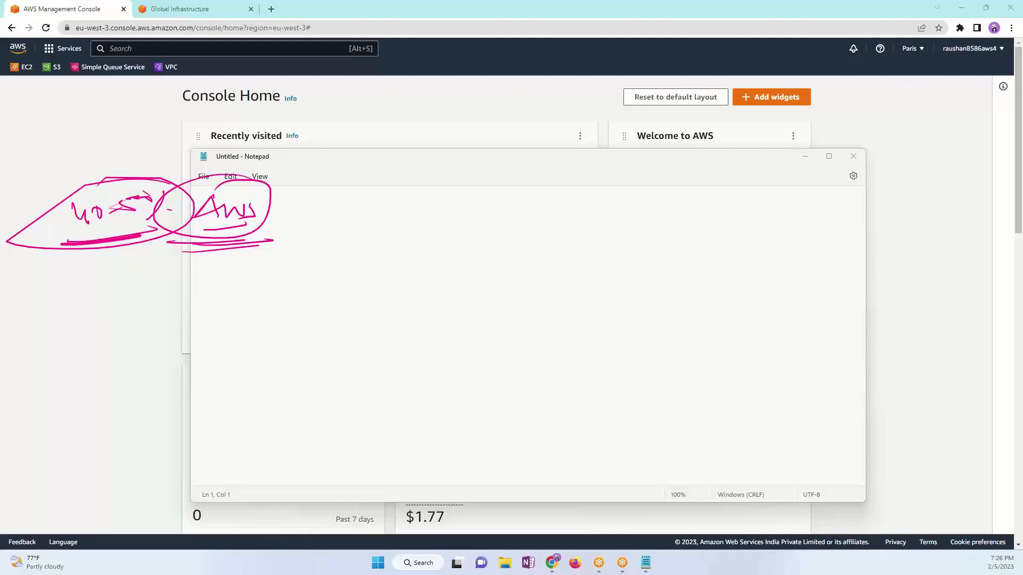
Step: Erase the handwritten annotations and minimize the blank Notepad window to return to the console home
key(Escape)
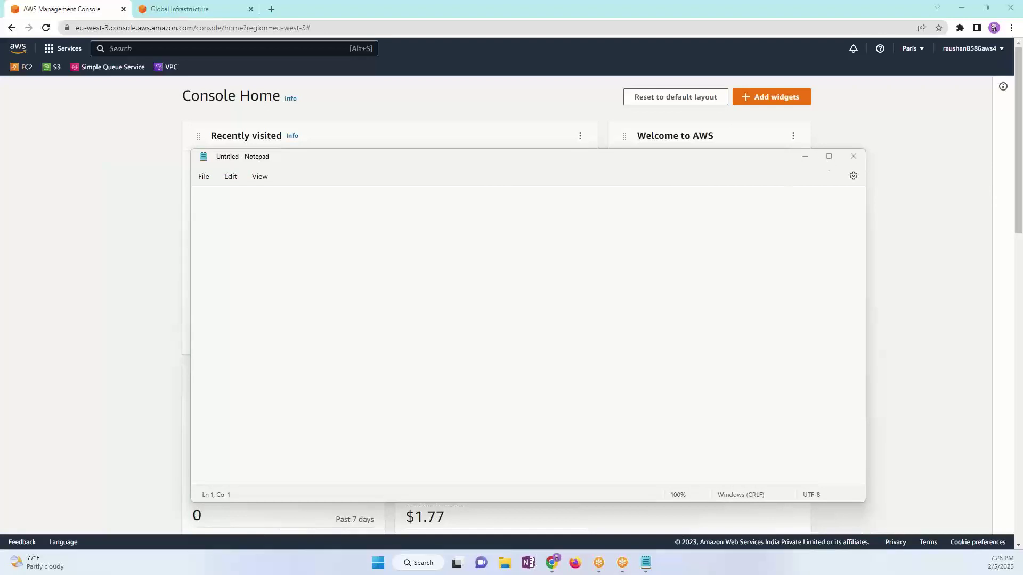
click(806, 158)
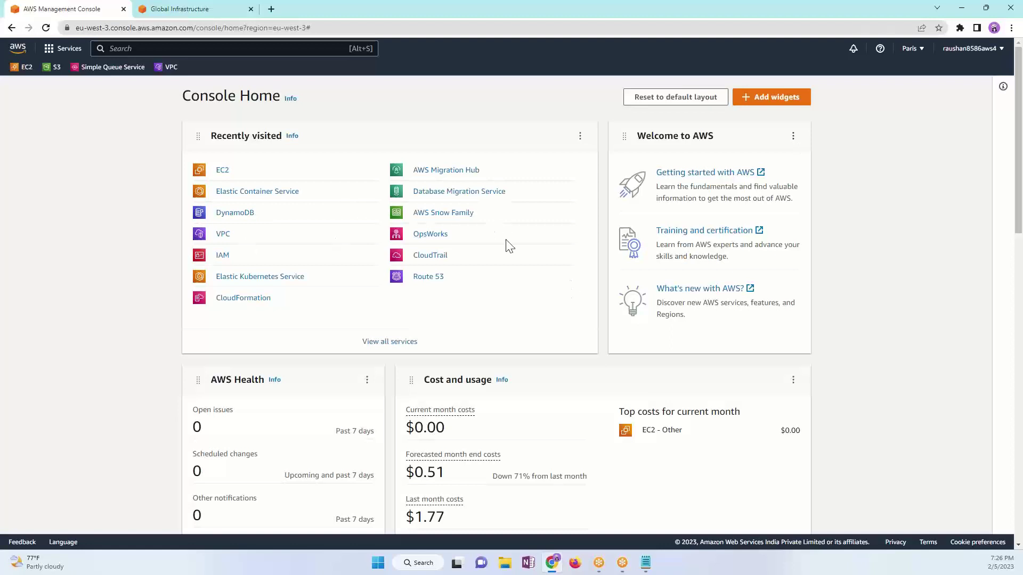
key(ctrl+shift+1)
mouse_move(31, 144)
mouse_down()
mouse_move(24, 155)
mouse_move(37, 130)
mouse_up()
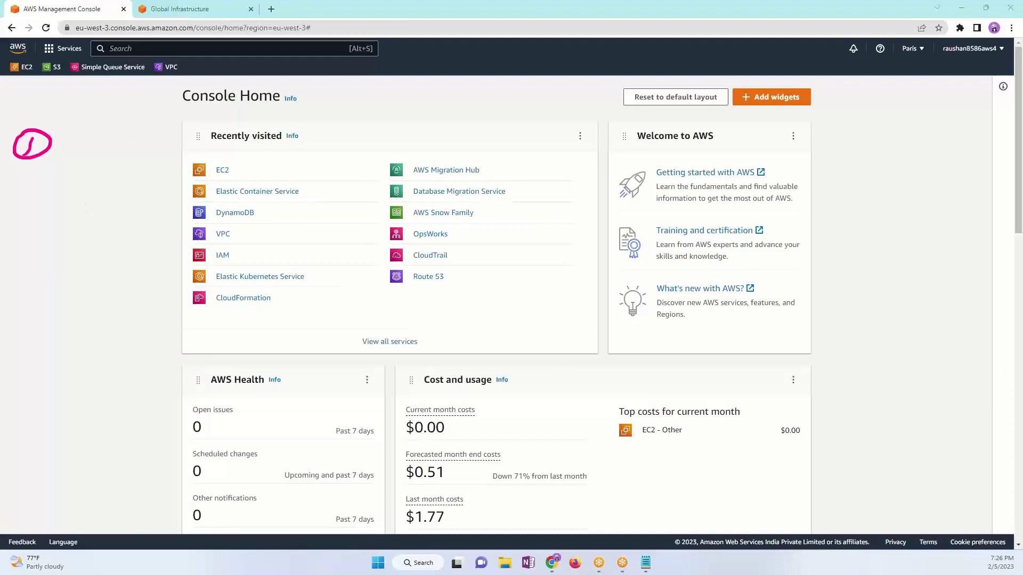
key(ctrl+z)
key(Escape)
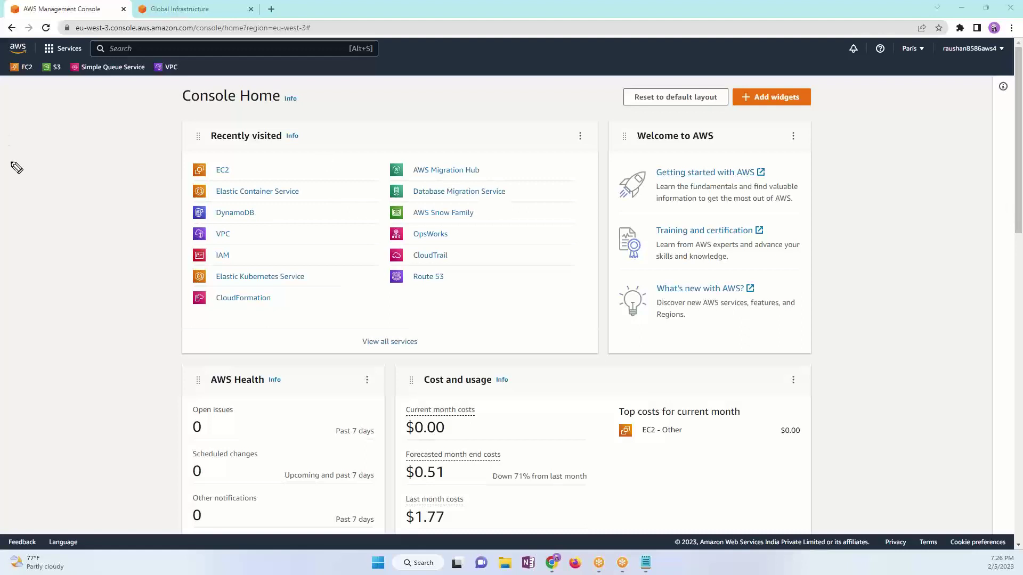
Step: Handwrite a circled 1 followed by an underlined EC2 beside the recently visited services, and erase the annotations
mouse_move(13, 144)
mouse_down()
mouse_move(32, 139)
mouse_move(86, 169)
mouse_move(150, 167)
mouse_up()
drag(42, 196, 165, 190)
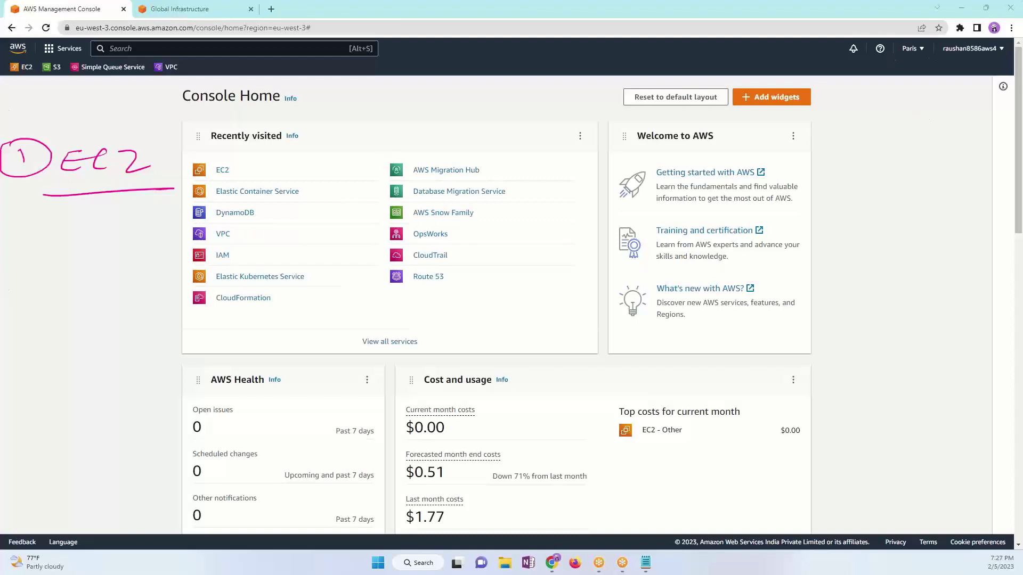
key(Escape)
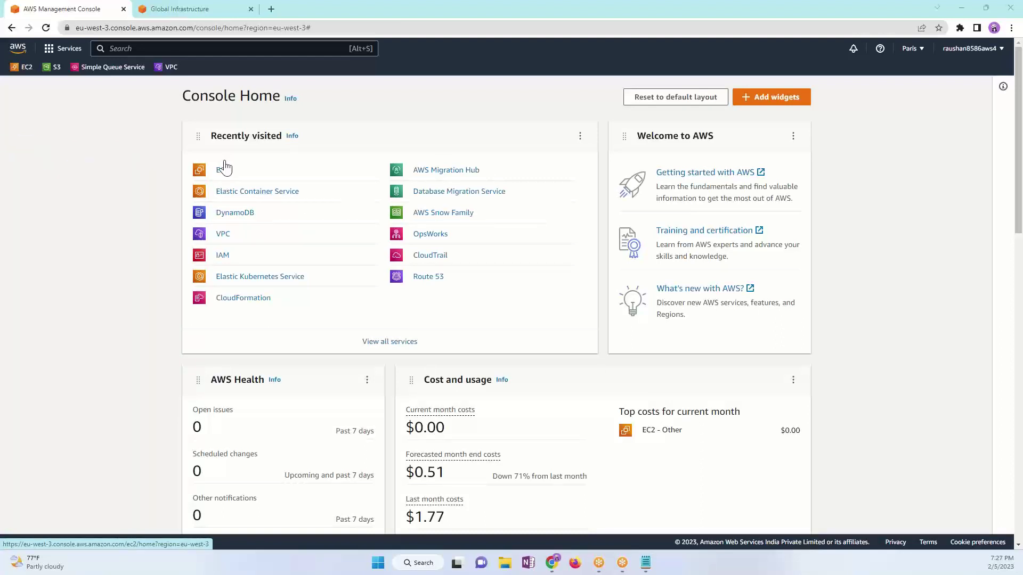
Step: Search the console for EC2 and open the EC2 service
click(176, 50)
text(EC2)
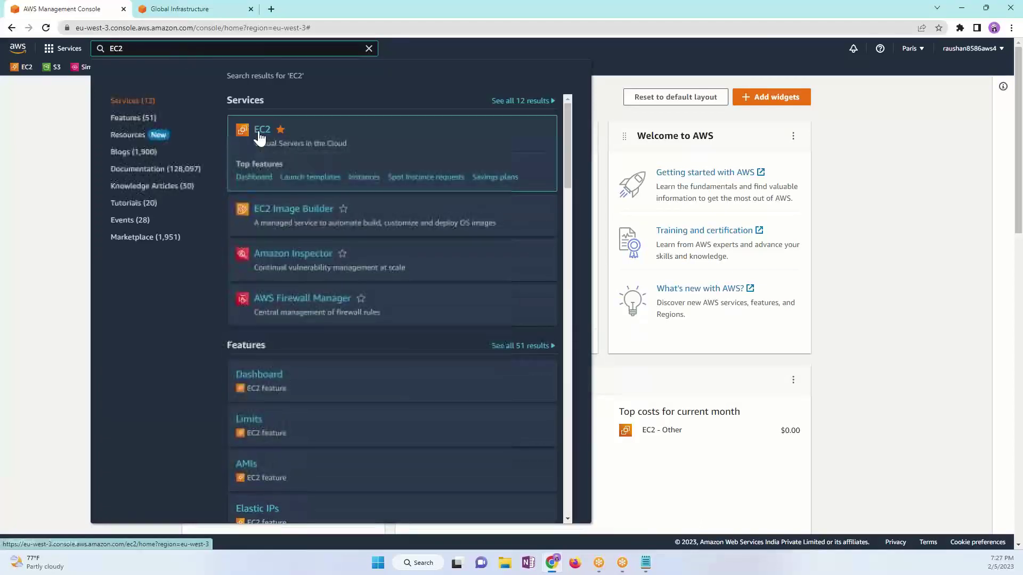
click(260, 137)
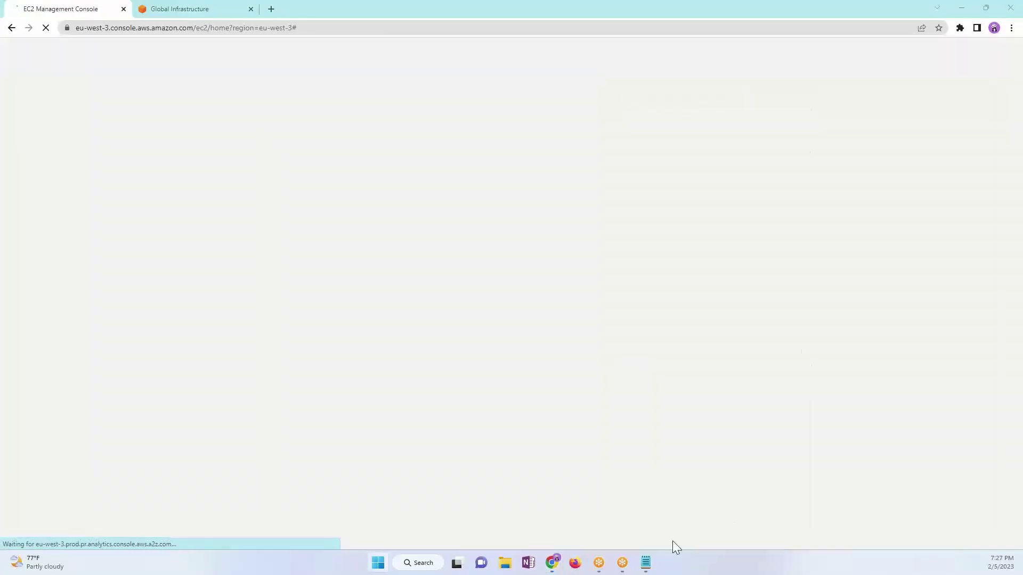
Step: Switch to Notepad and write "EC2 --> Elastic Compute Cloud" on the first line
mouse_move(659, 543)
click(639, 519)
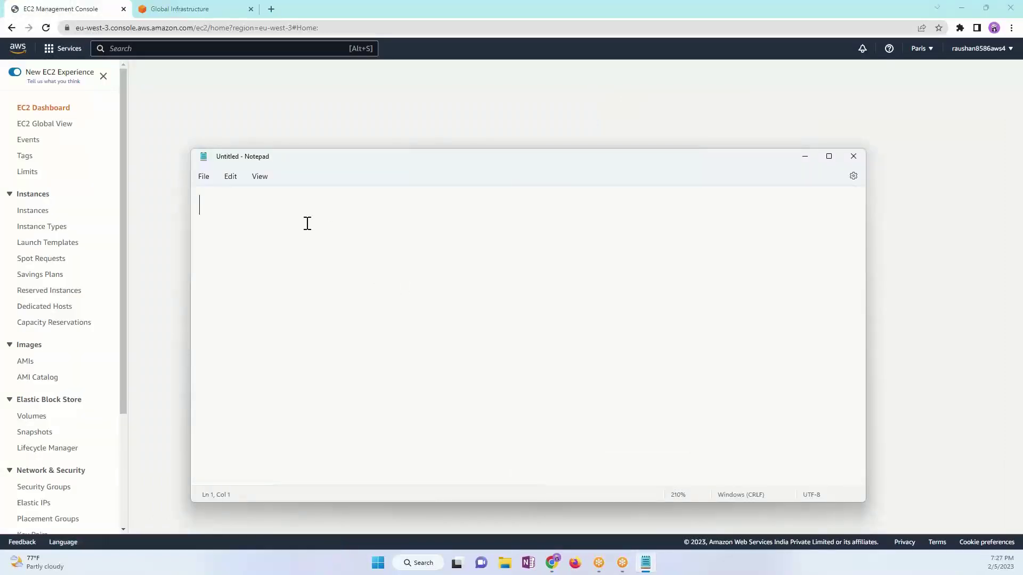
text(EC2)
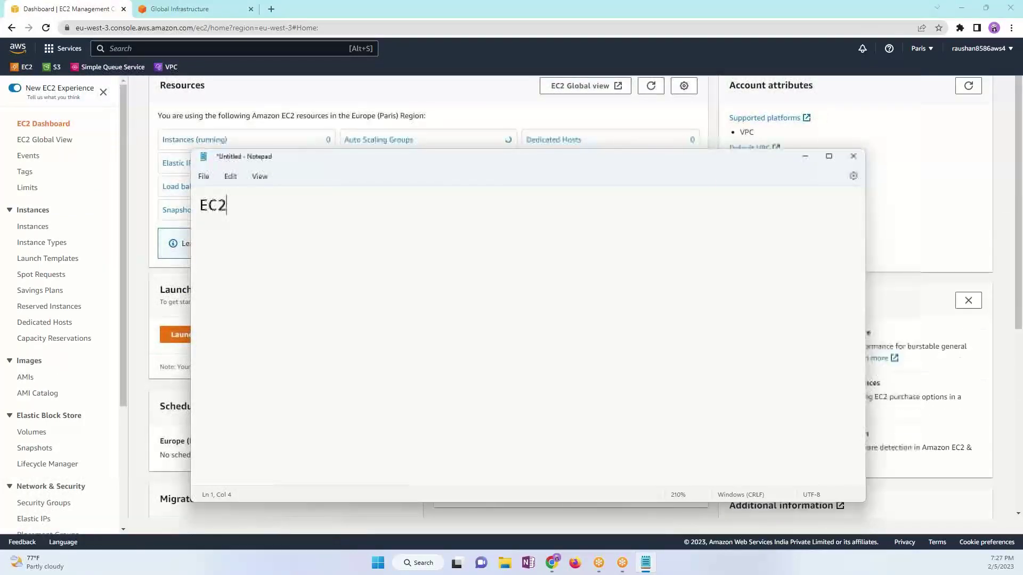
text(--> E)
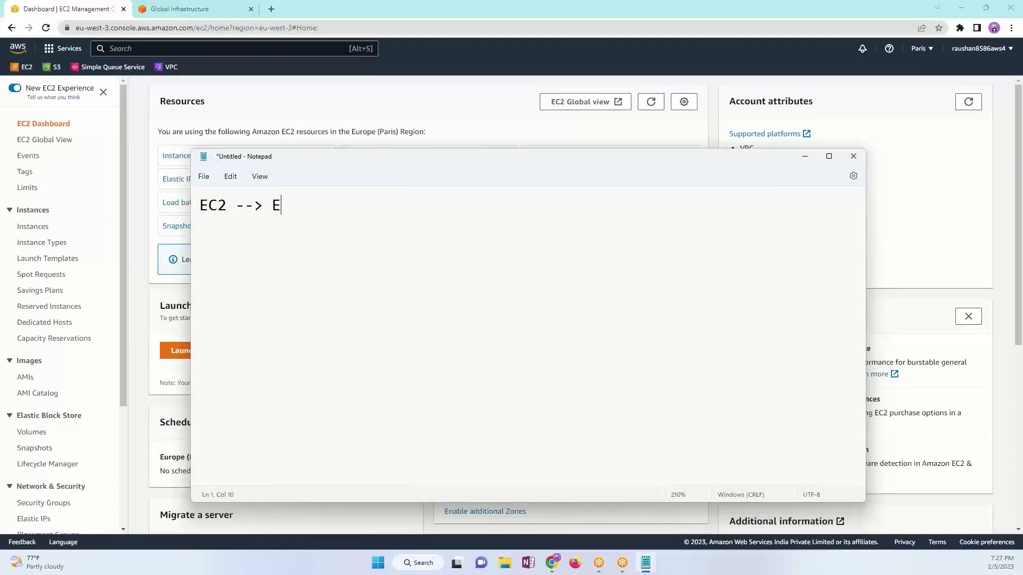
text(lastic Compute )
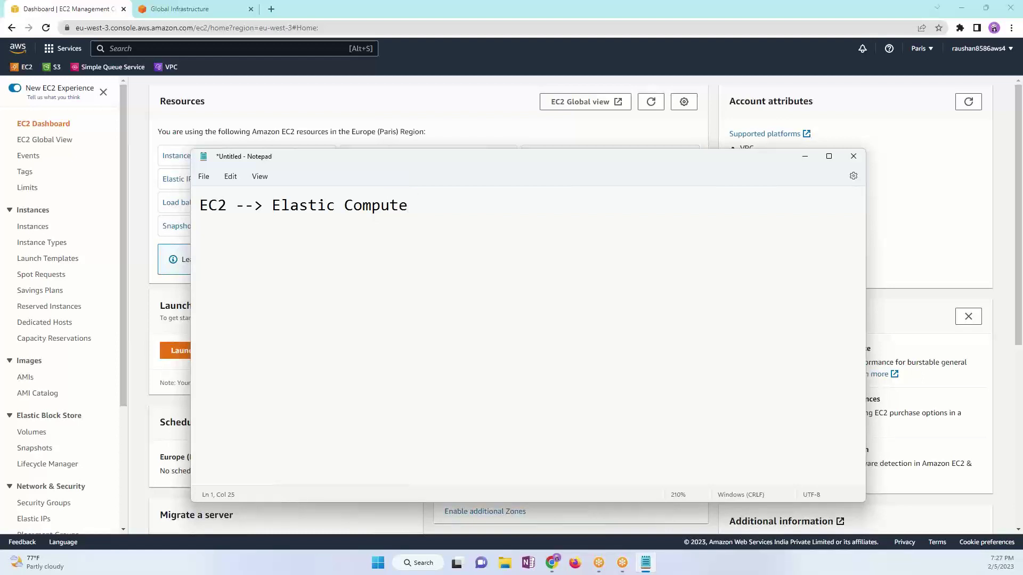
text(Cloud)
key(Return)
Step: Write "VPC --> Virtual Private Cloud" on the second line of the Notepad notes
text(VPC --> )
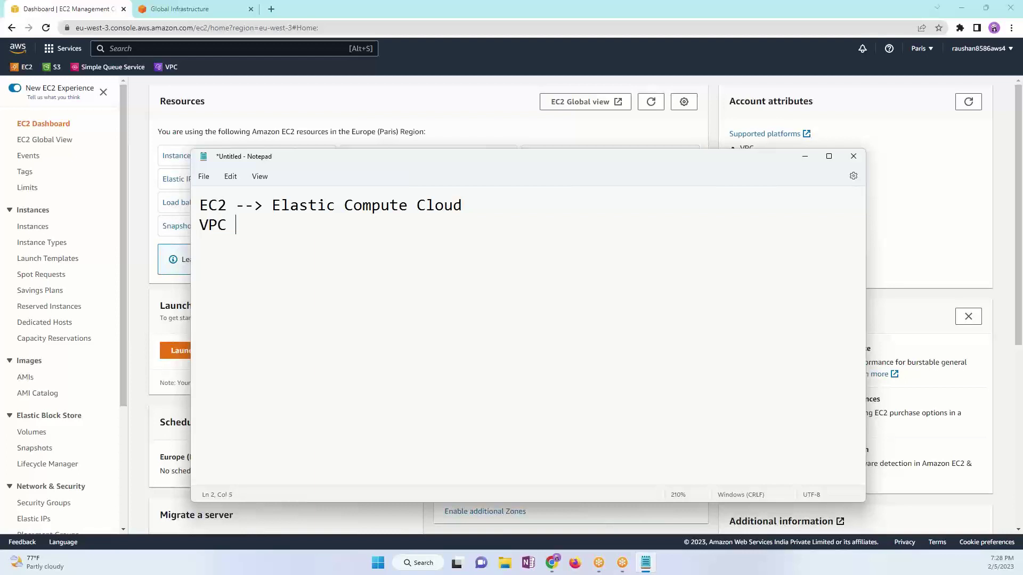
text(Virtual Private)
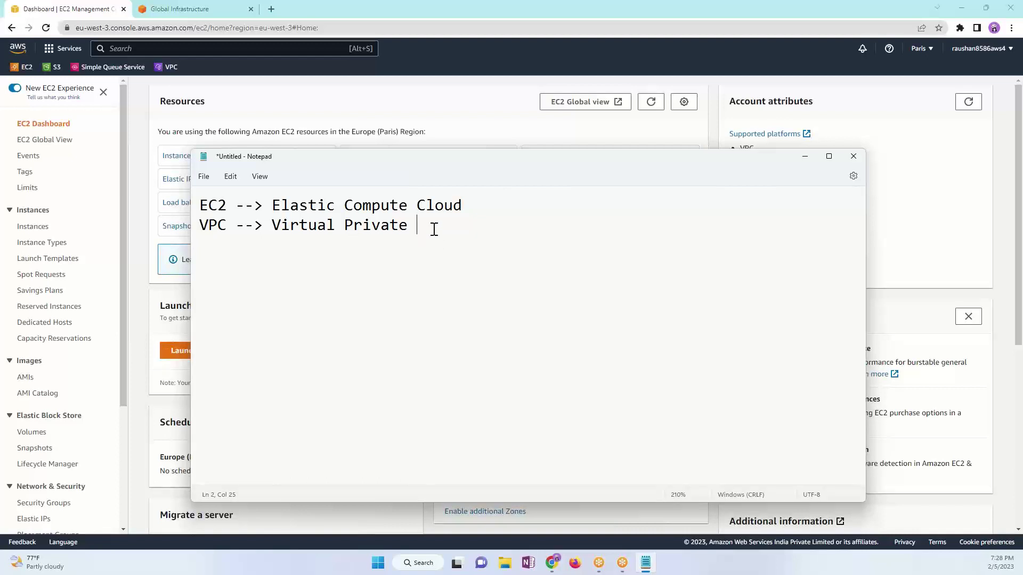
text(Clpud)
key(BackSpace)
key(BackSpace)
key(BackSpace)
text(ous)
key(BackSpace)
text(d)
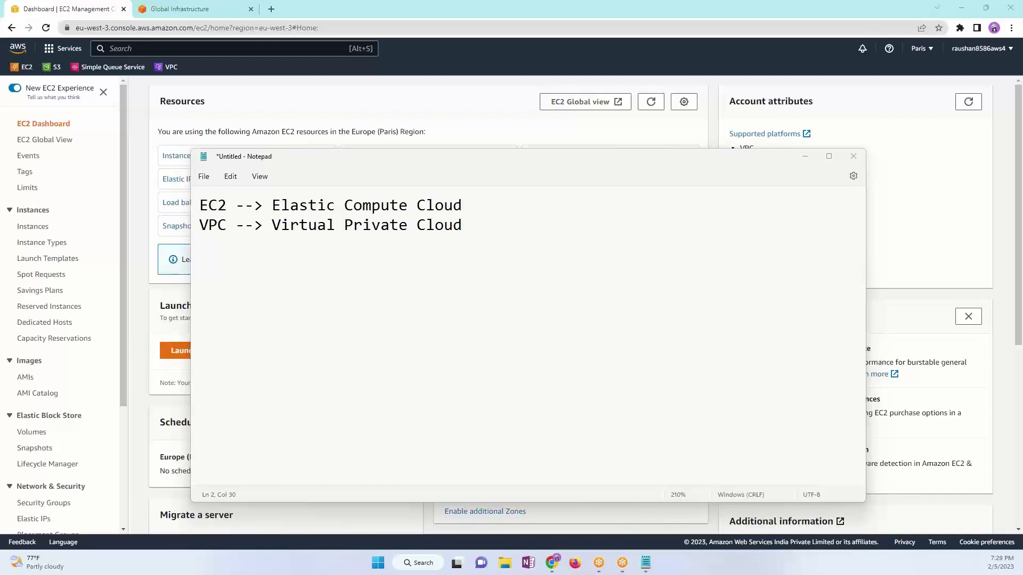
Step: Return to the EC2 console, open the Instances page and examine the list of available regions
click(812, 49)
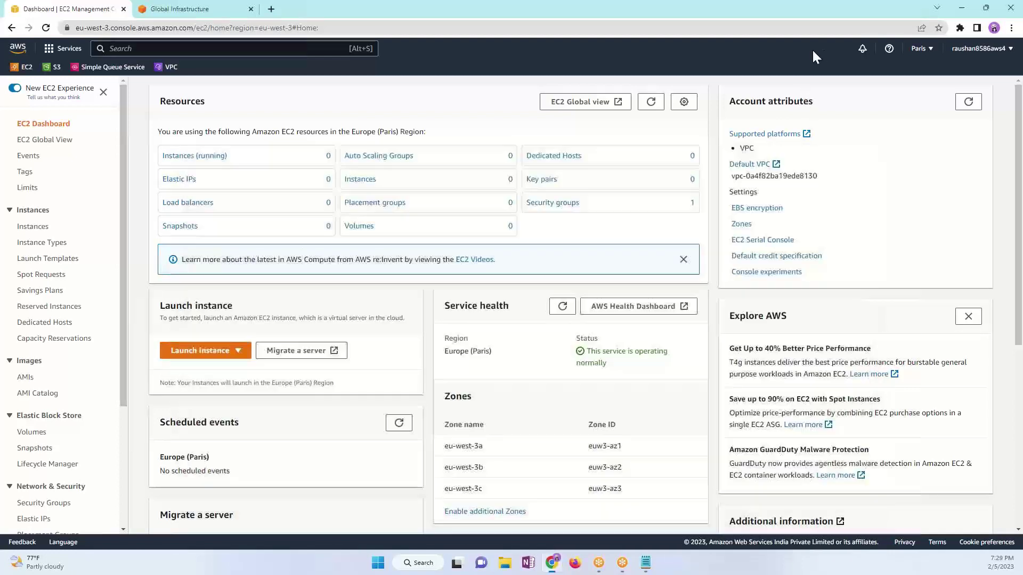
click(920, 52)
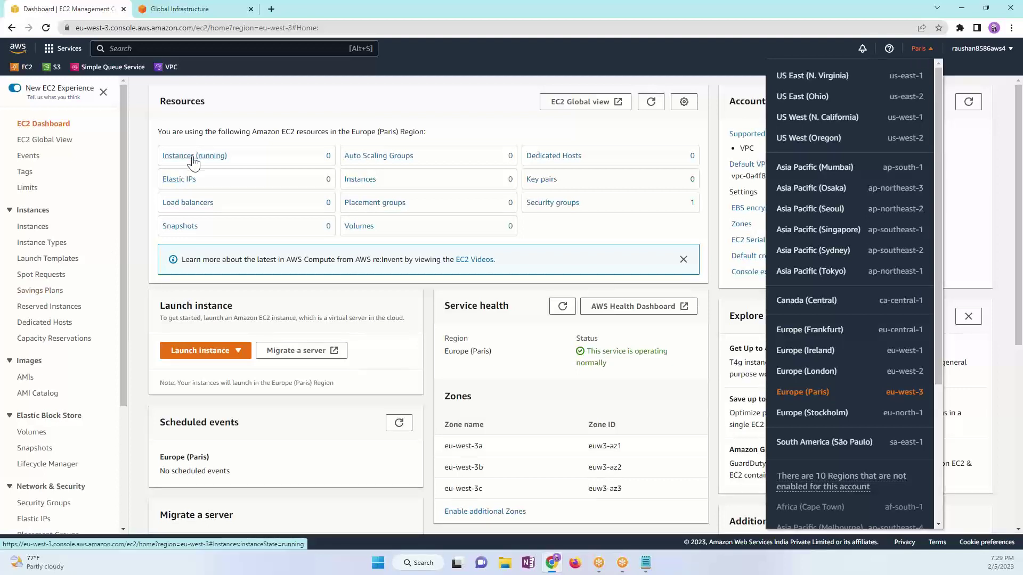
click(33, 228)
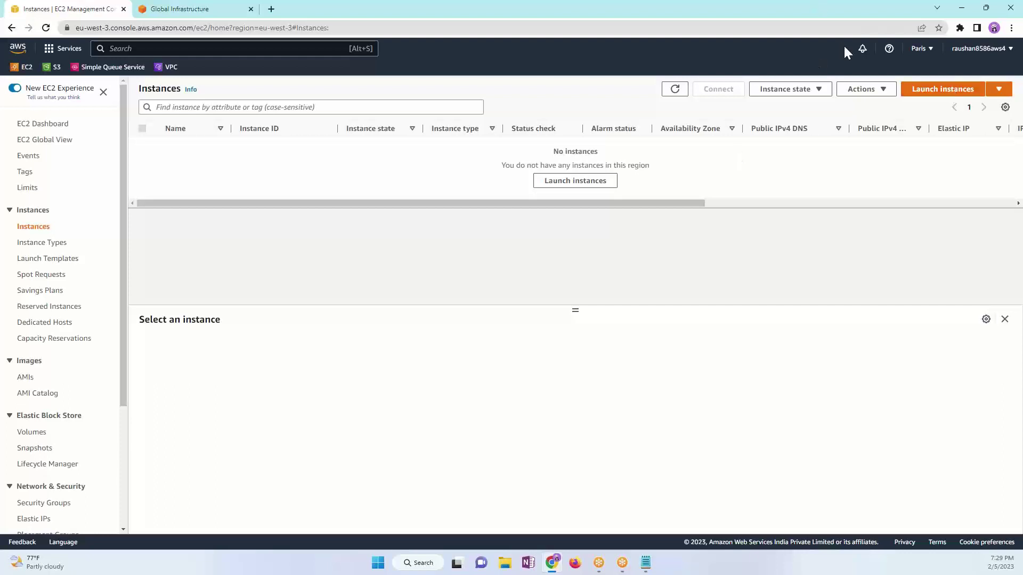
click(918, 49)
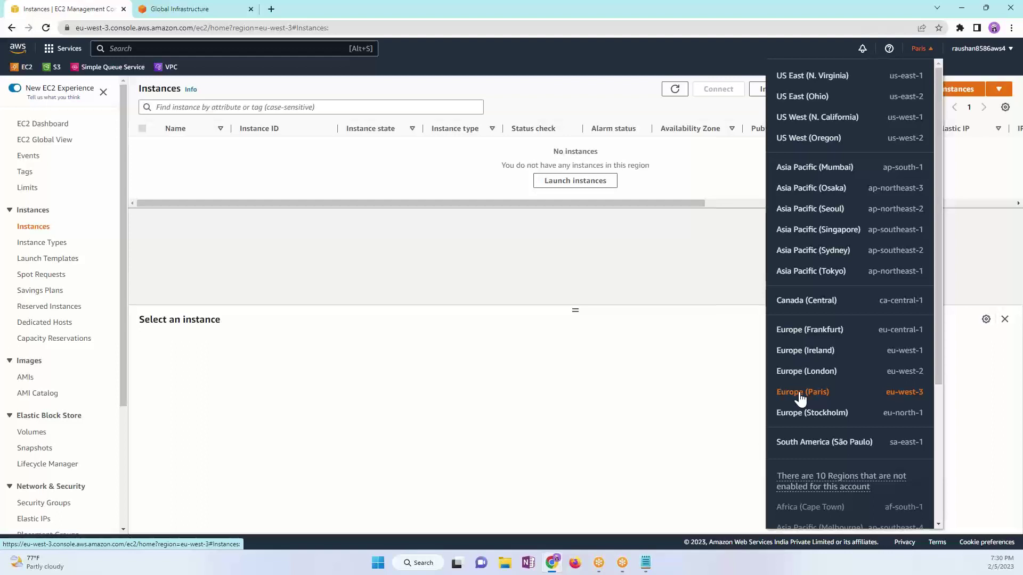
Step: Search the console for VPC and open the VPC service dashboard
key(alt+s)
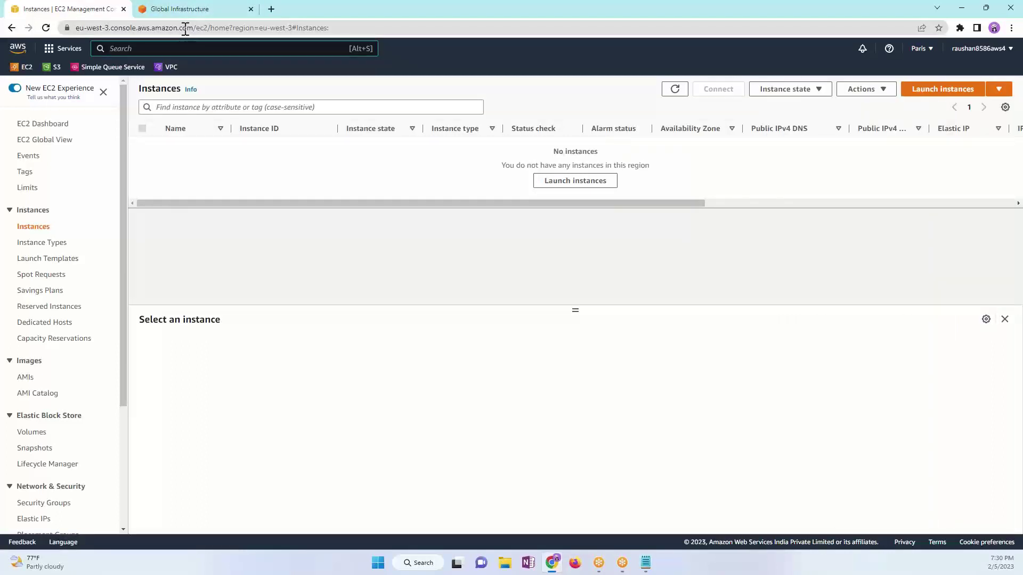
text(VPC)
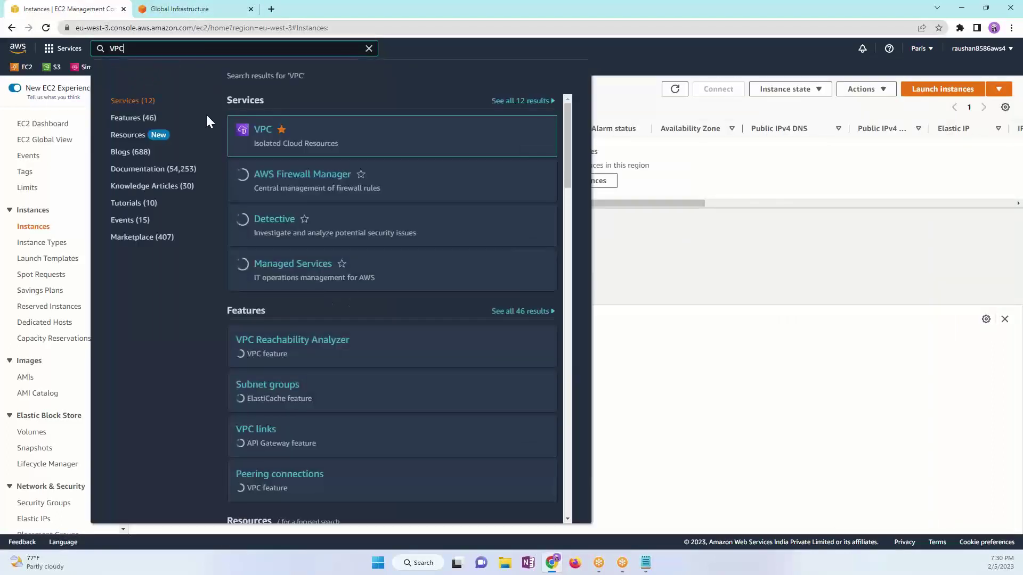
click(262, 135)
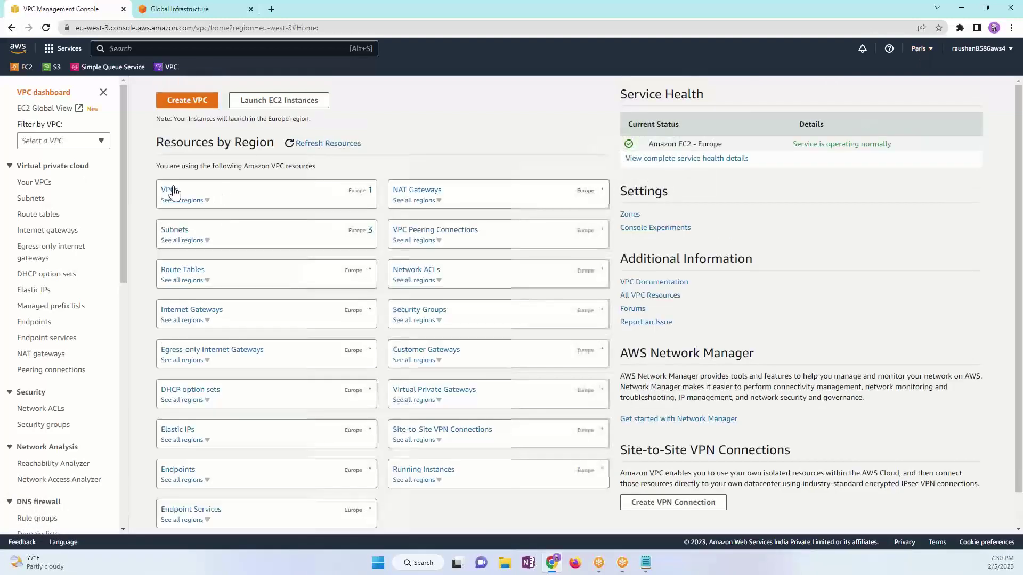
Step: Open the list of VPCs in the Paris region, select its only VPC and switch back to the Notepad notes
click(170, 192)
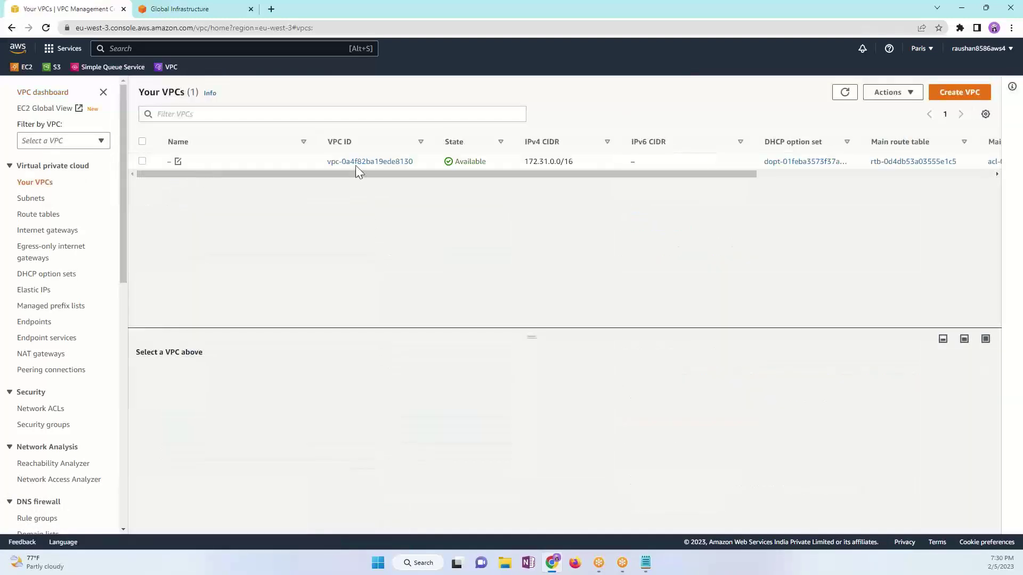
drag(328, 162, 421, 168)
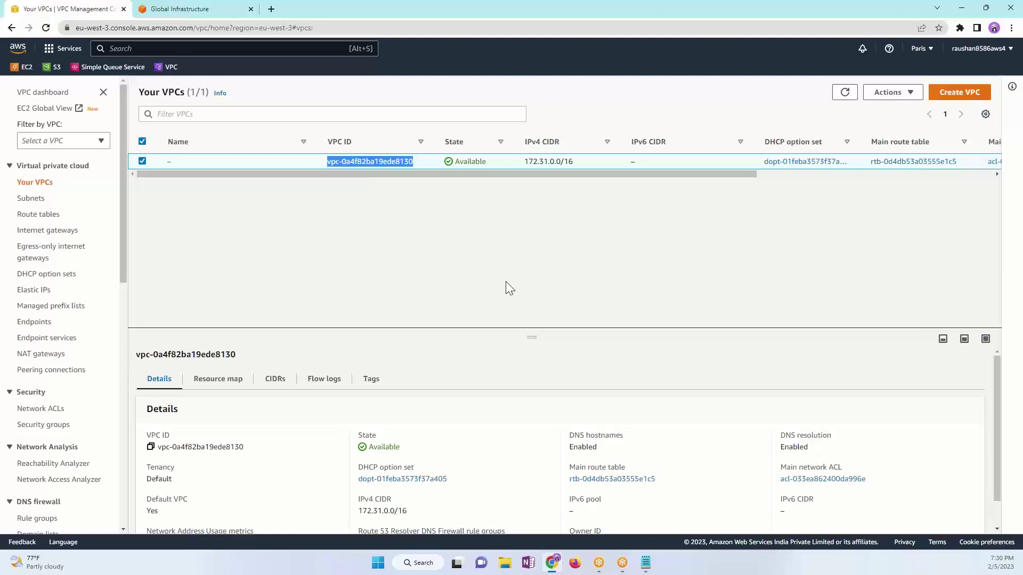
key(alt+Tab)
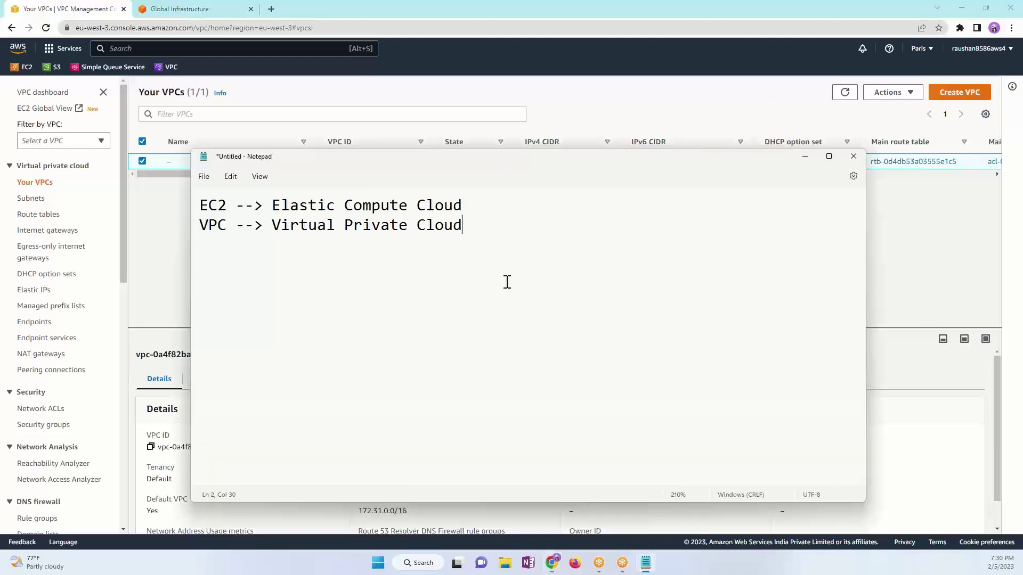
Step: Append "--> Servers" to the EC2 line and "--> Network" to the VPC line of the notes
click(462, 227)
click(469, 194)
text(--> Servers)
key(Down)
text(--> Network)
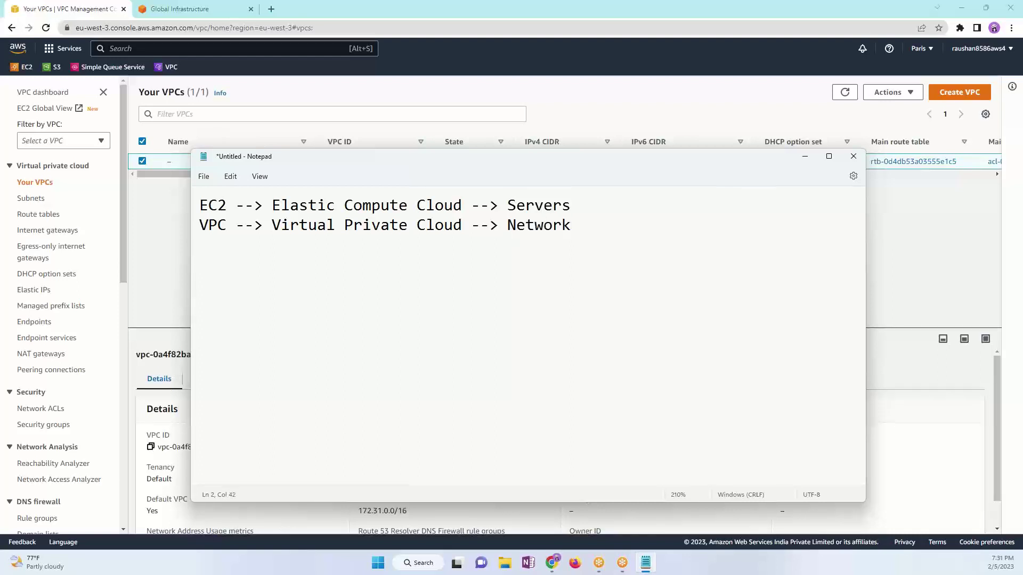
Step: Add a third line reading "S3 --> Simple Storage Service --> Storage" to the notes
key(Return)
text(S3c)
key(BackSpace)
text(--> Simple S)
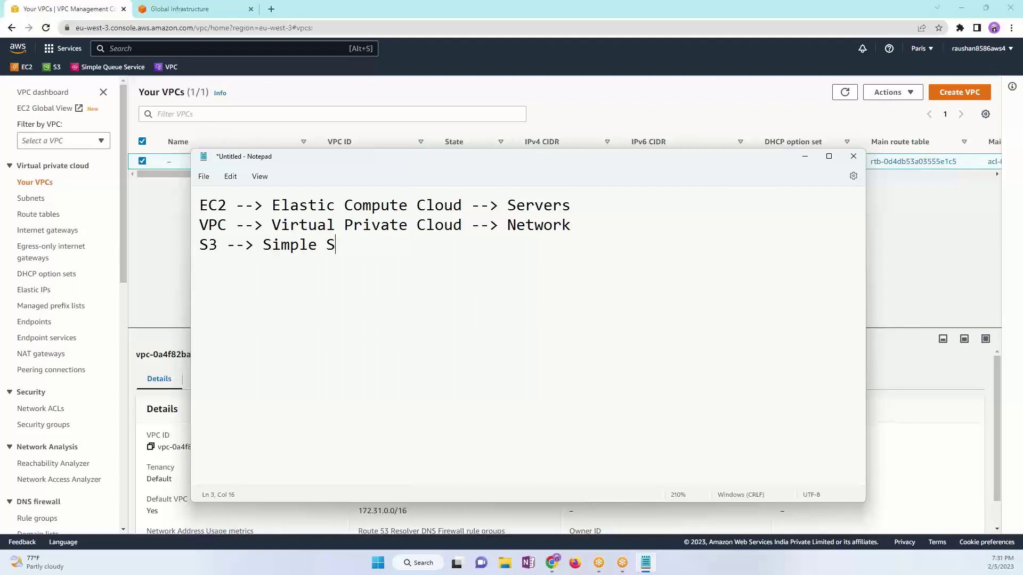
text(torage Se)
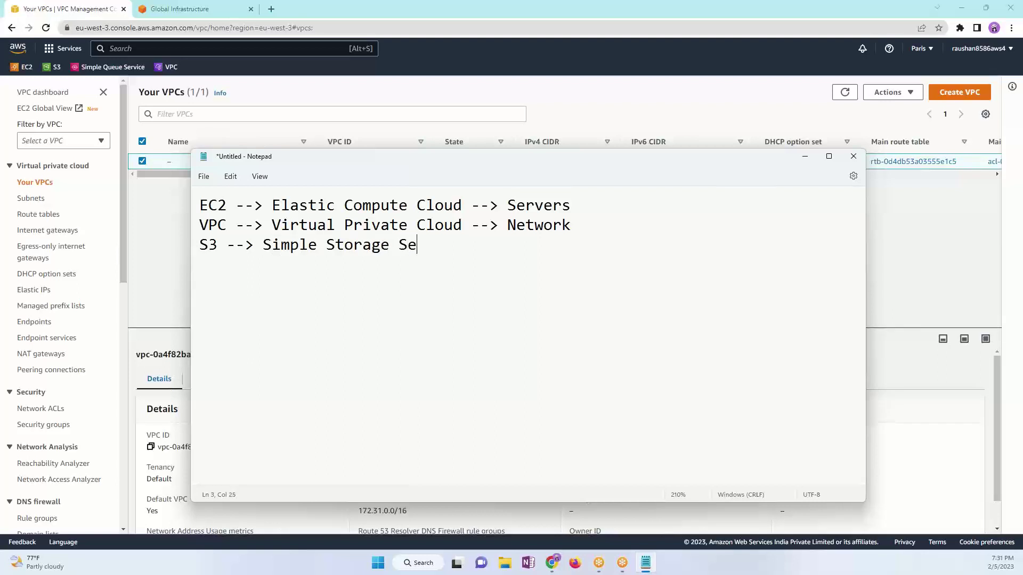
text(rvice --> Stora)
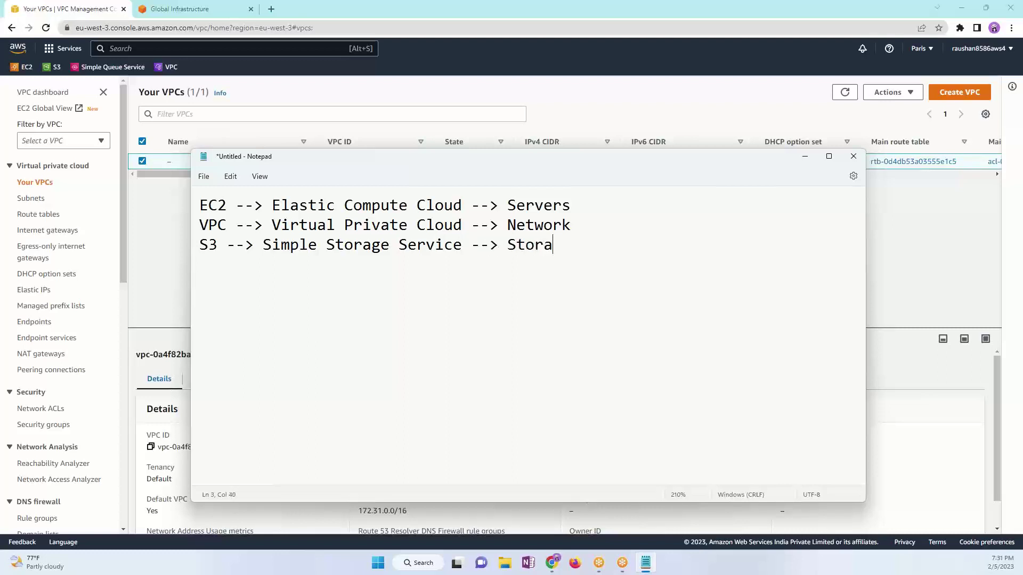
text(ge)
Step: Add a fourth line reading "EBS --> Elastic Block Stoarge -->" below the S3 line
double_click(223, 205)
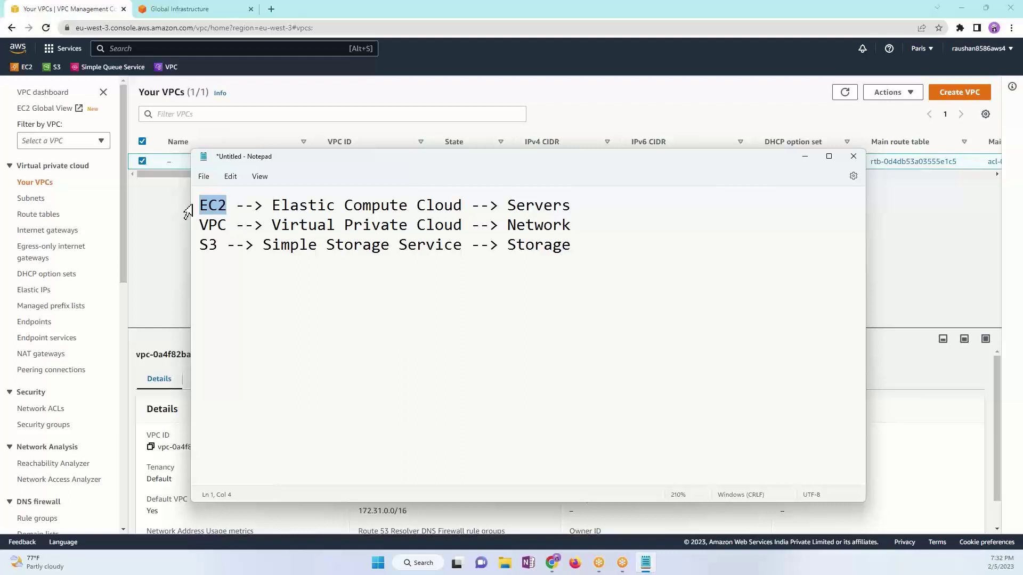
click(620, 245)
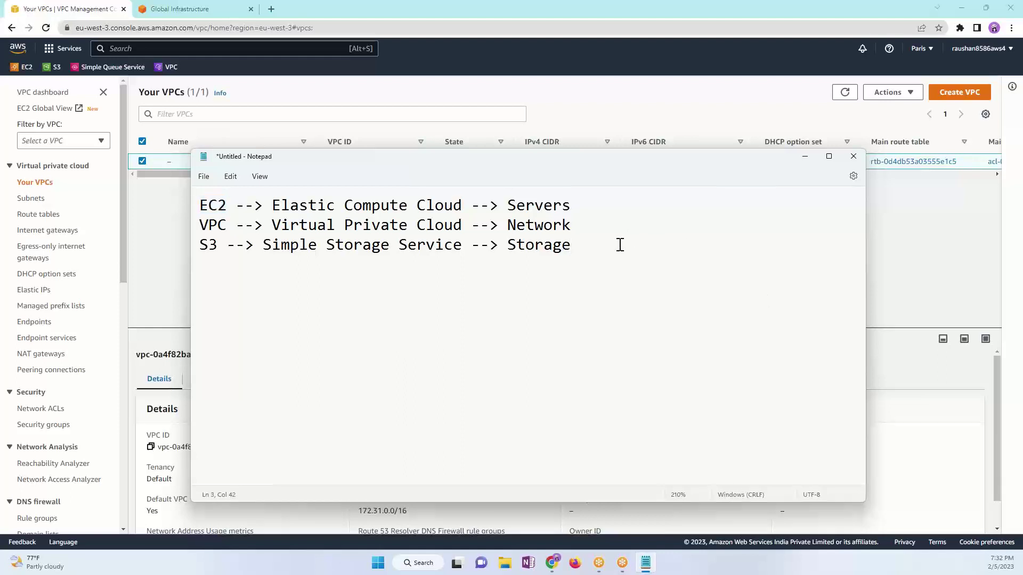
key(Return)
text(EBS --> Elastic B)
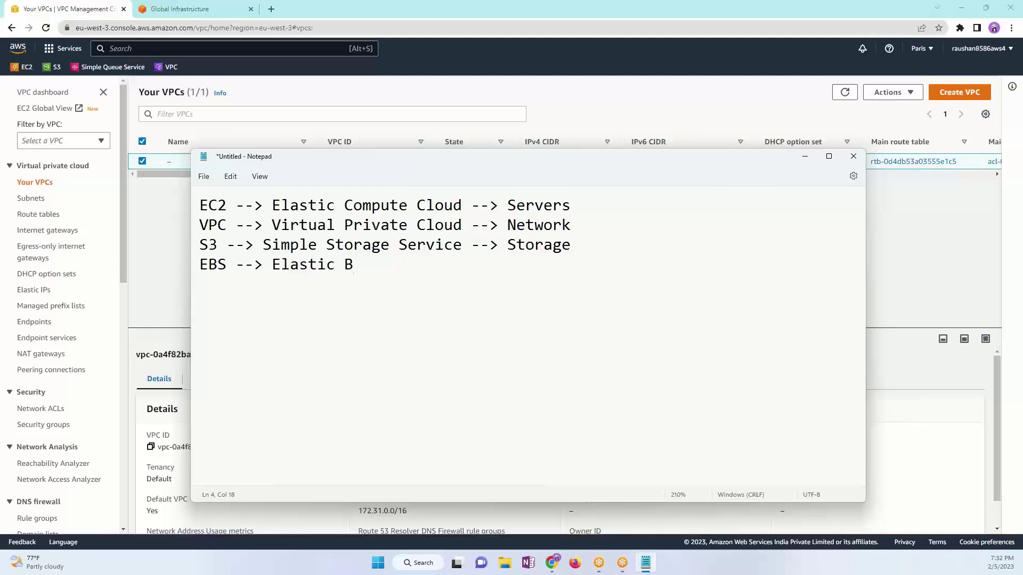
text(lock Stoar)
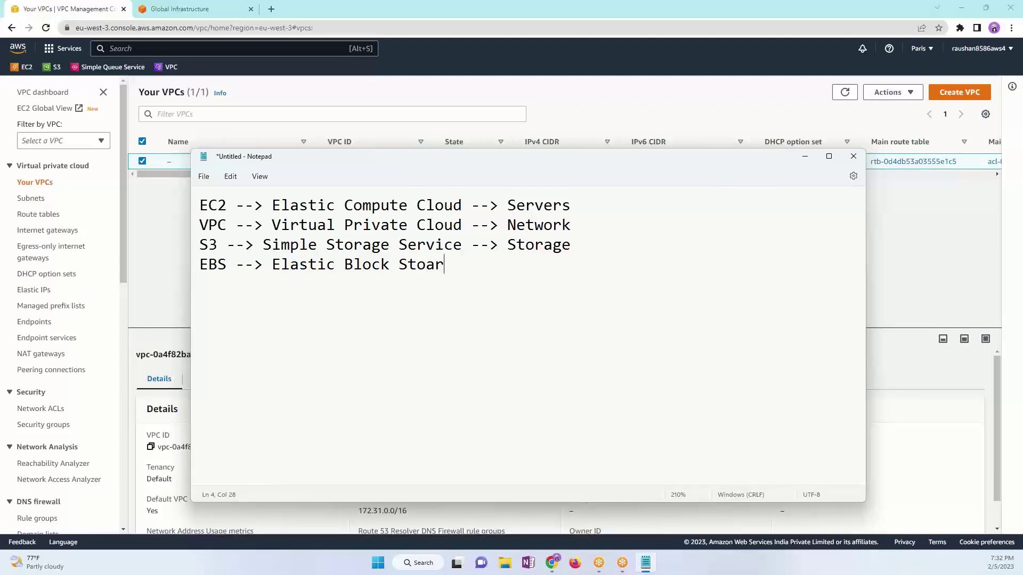
text(ge -->)
Step: Highlight the EC2, EBS and S3 entries in the notes in turn to compare these services
double_click(212, 205)
triple_click(203, 266)
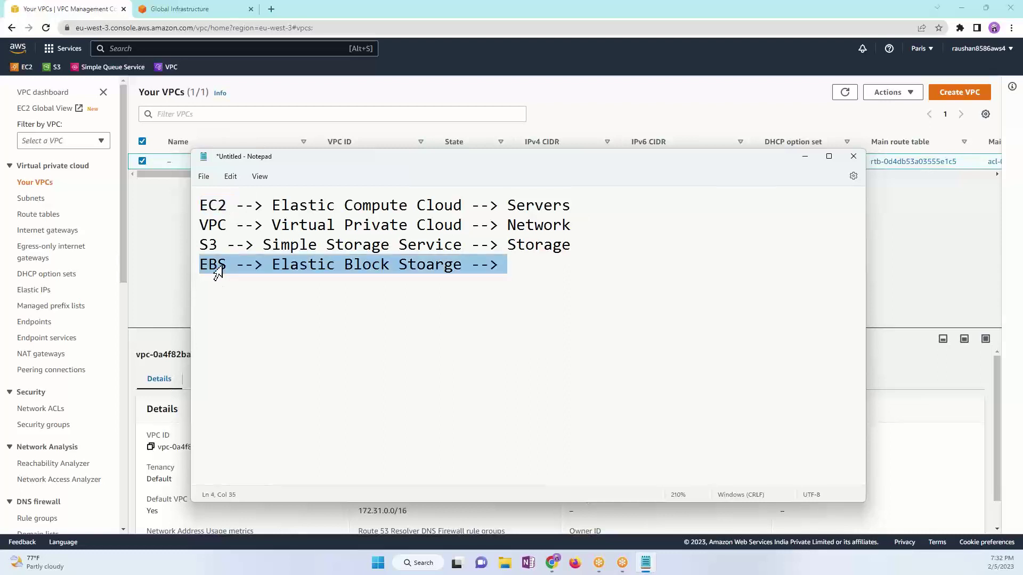
click(266, 278)
drag(204, 248, 572, 250)
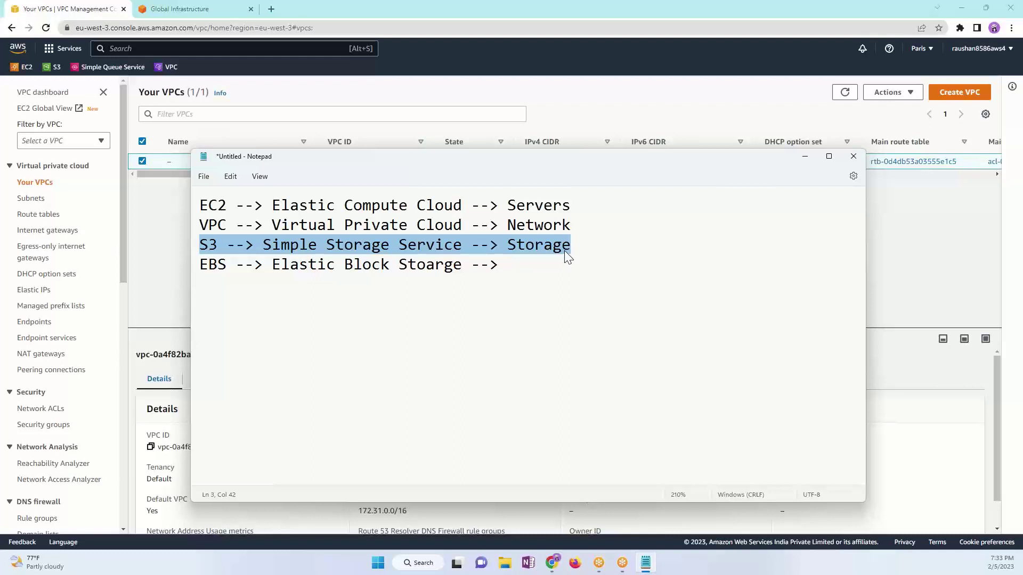
click(573, 280)
drag(573, 246, 211, 251)
drag(197, 204, 238, 205)
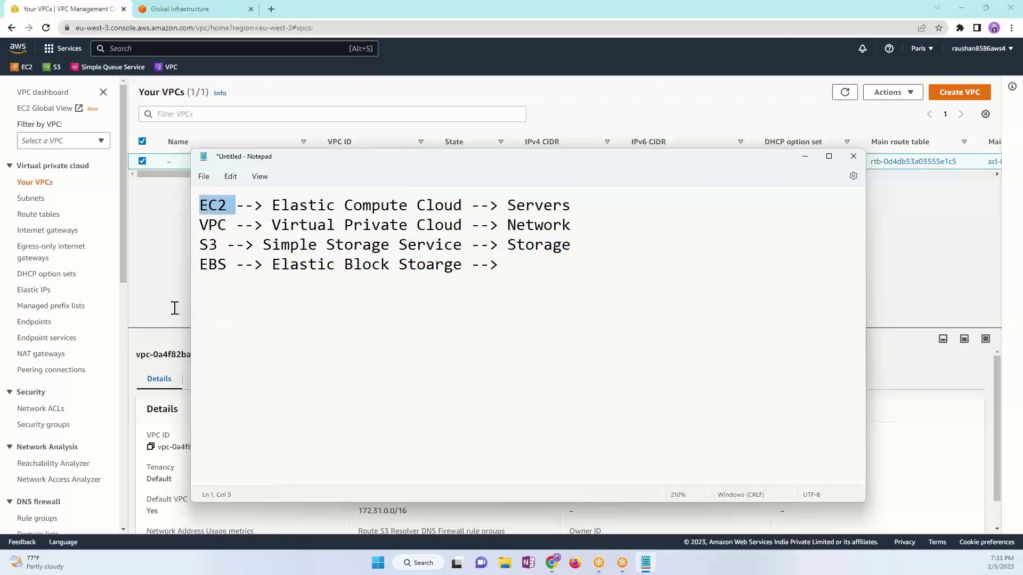
triple_click(202, 265)
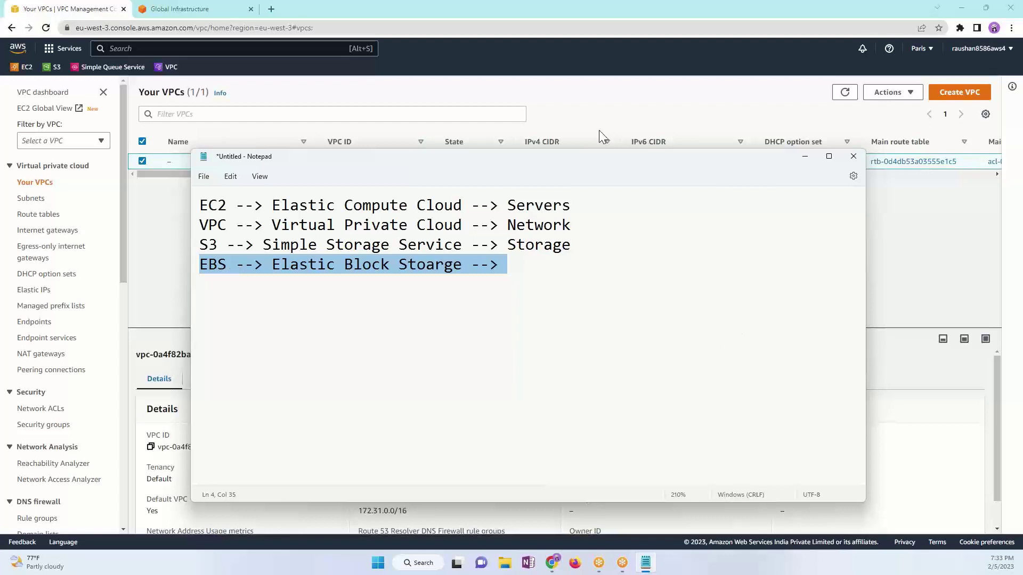
Step: Complete the EBS line by adding "Storage" after its final arrow
key(Right)
text(Stoa)
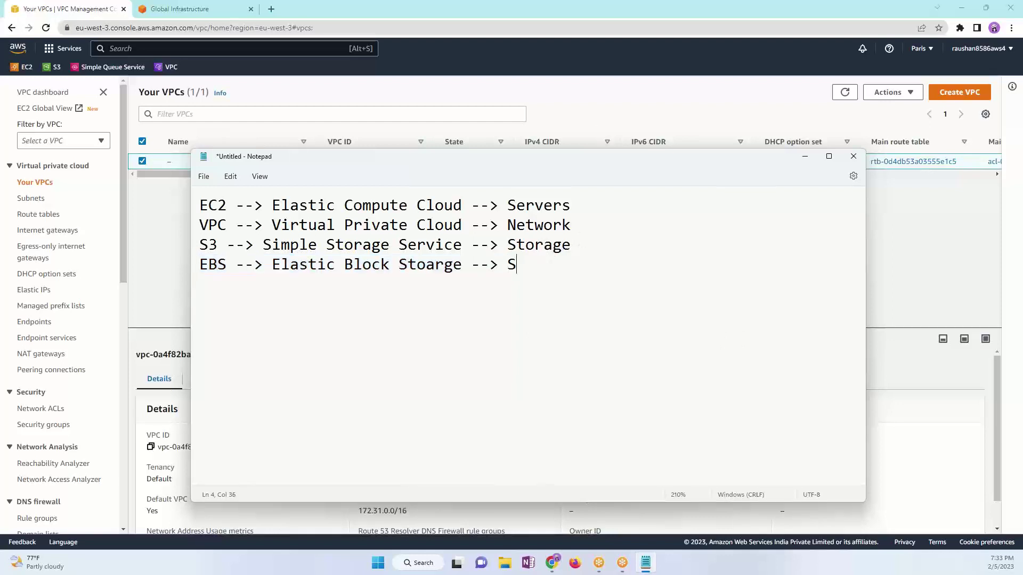
key(BackSpace)
text(rage)
Step: Add two more lines to the notes reading "Load Balancer" and "Auto-Scaling Group"
key(Return)
text(Load)
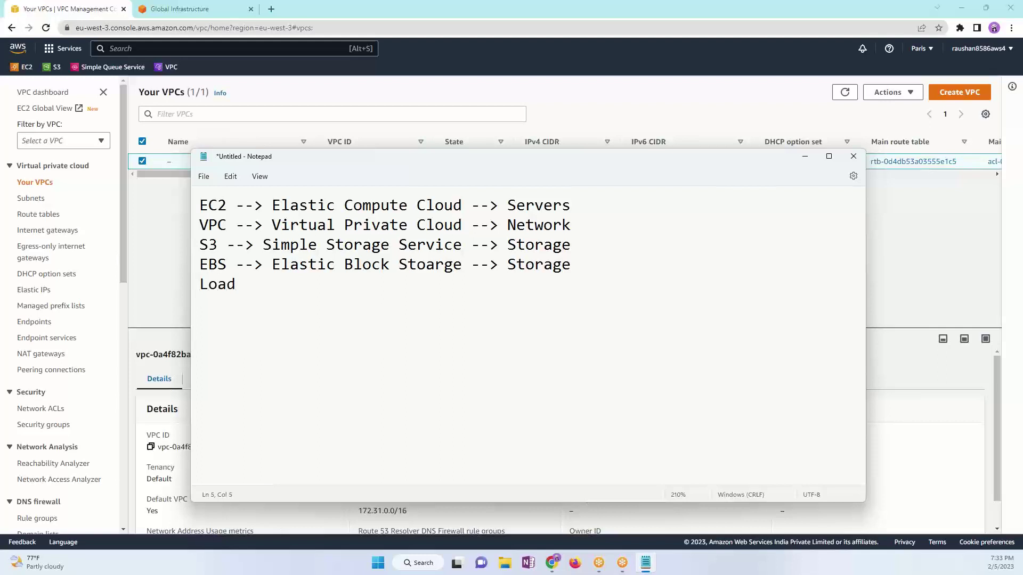
text( Balacer)
key(Return)
text(Auto-S)
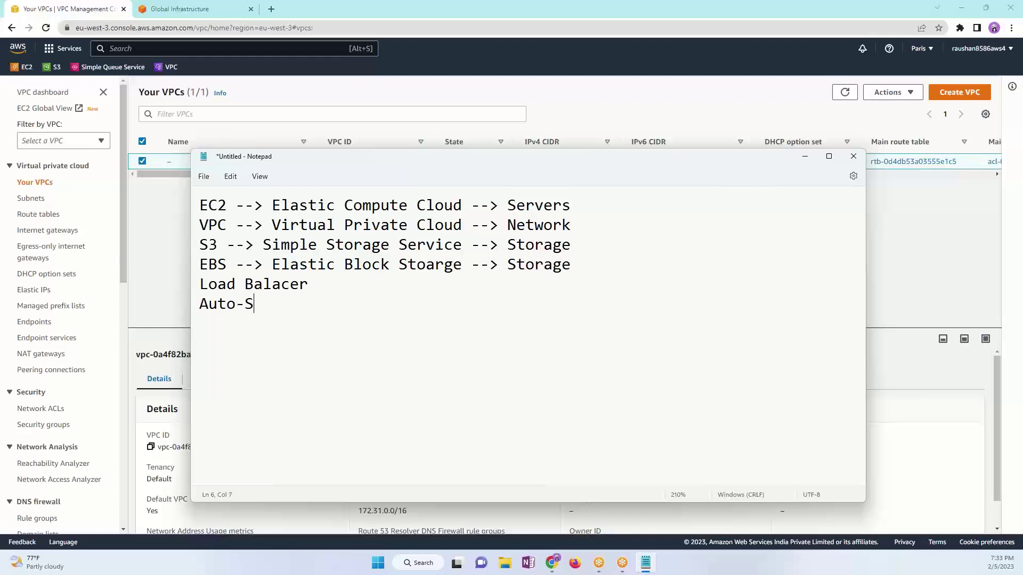
text(calign)
key(BackSpace)
key(BackSpace)
key(BackSpace)
text(ng Group)
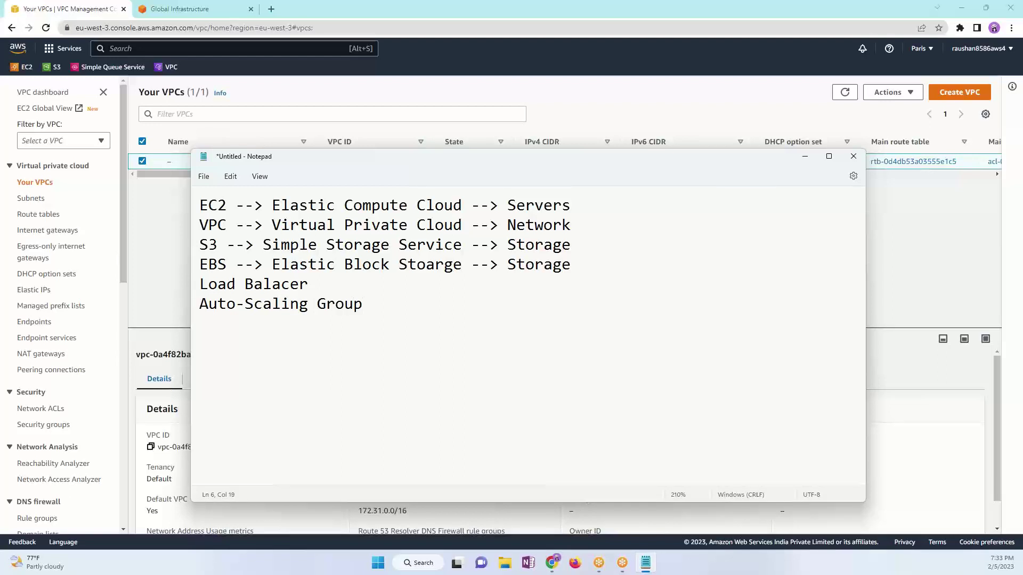
click(281, 284)
text(n)
Step: Highlight the Auto-Scaling Group line in the notes to point out this service
click(358, 327)
drag(363, 303, 154, 313)
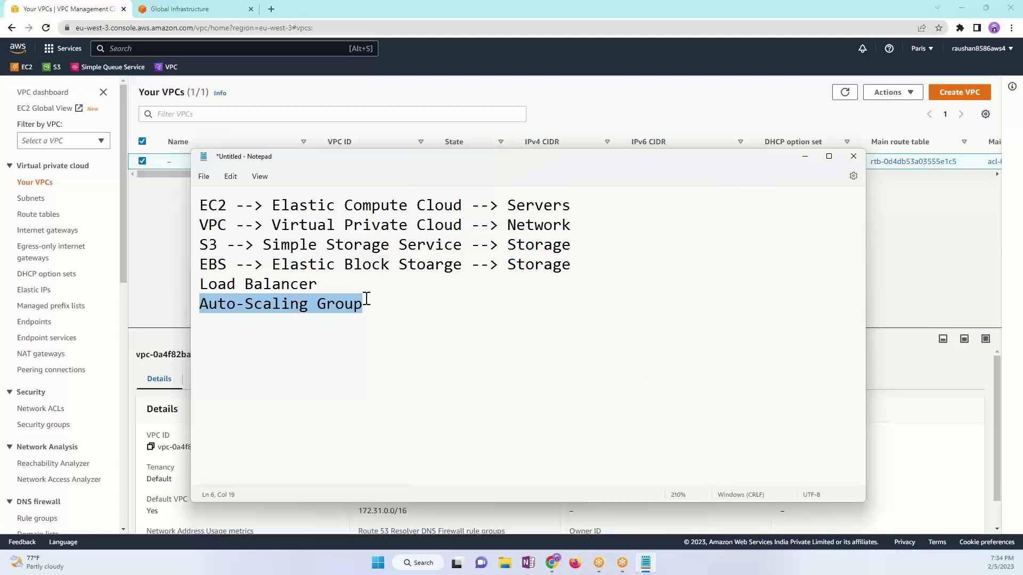
drag(363, 302, 198, 302)
click(442, 313)
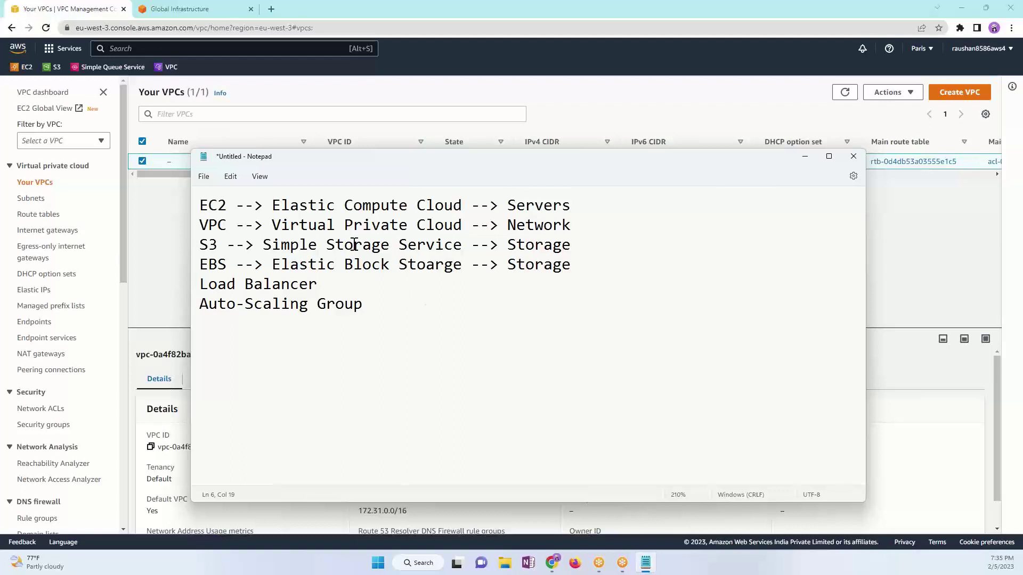
drag(362, 305, 188, 306)
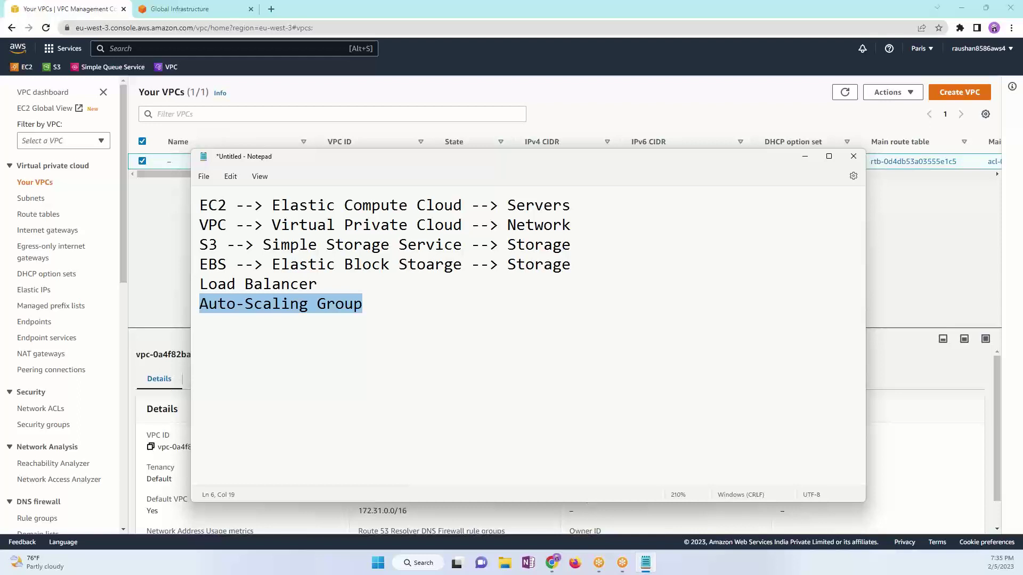
drag(356, 309, 153, 303)
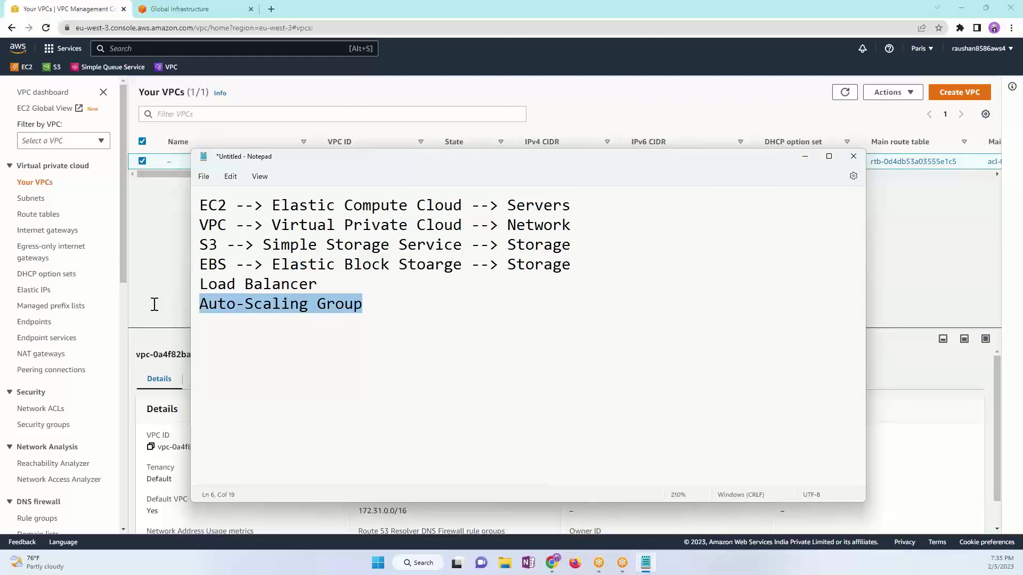
click(388, 290)
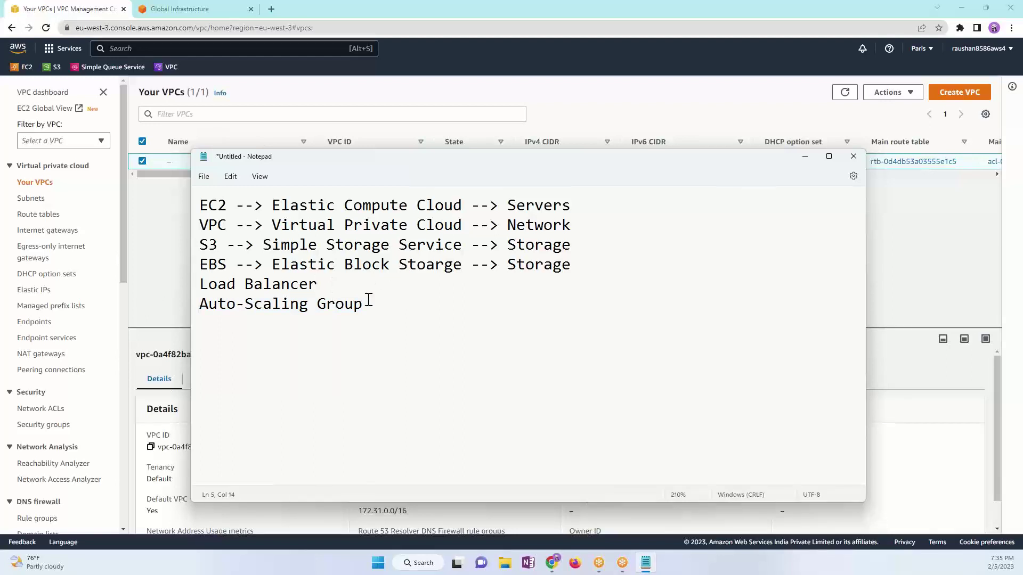
Step: Add the line "RDS --> Relational Database Services" below Auto-Scaling Group
click(368, 299)
key(Return)
text(RDS --> Relatio)
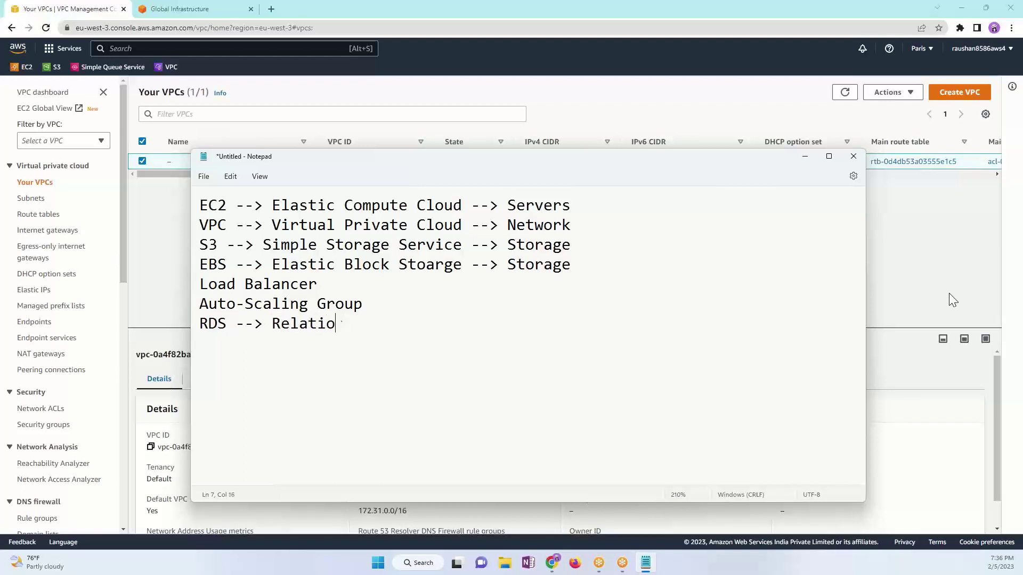
text(nal Database )
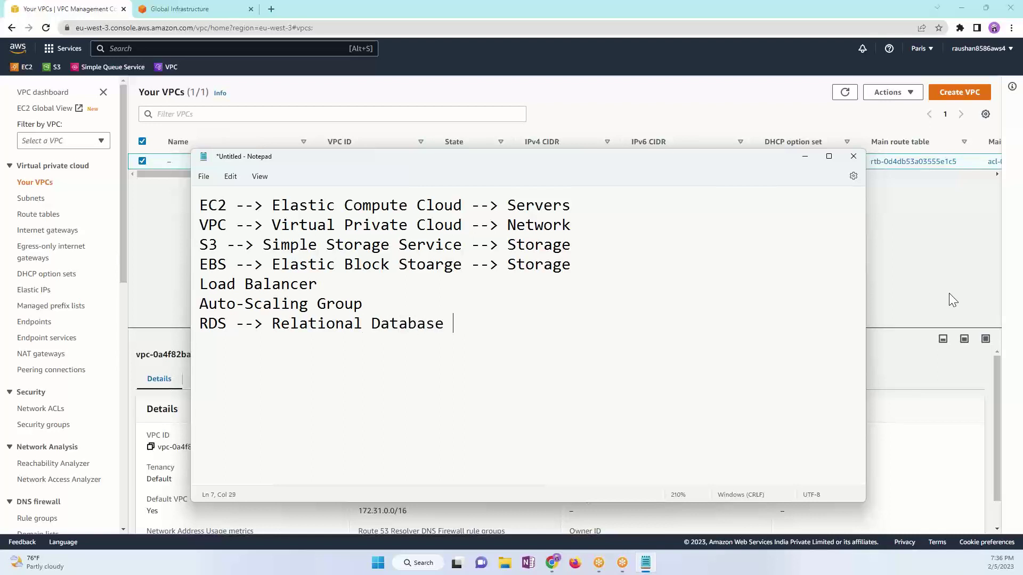
text(Services)
Step: Add the line "Docker/Kubernetes" below the RDS entry
key(Return)
text(Dcoke)
key(BackSpace)
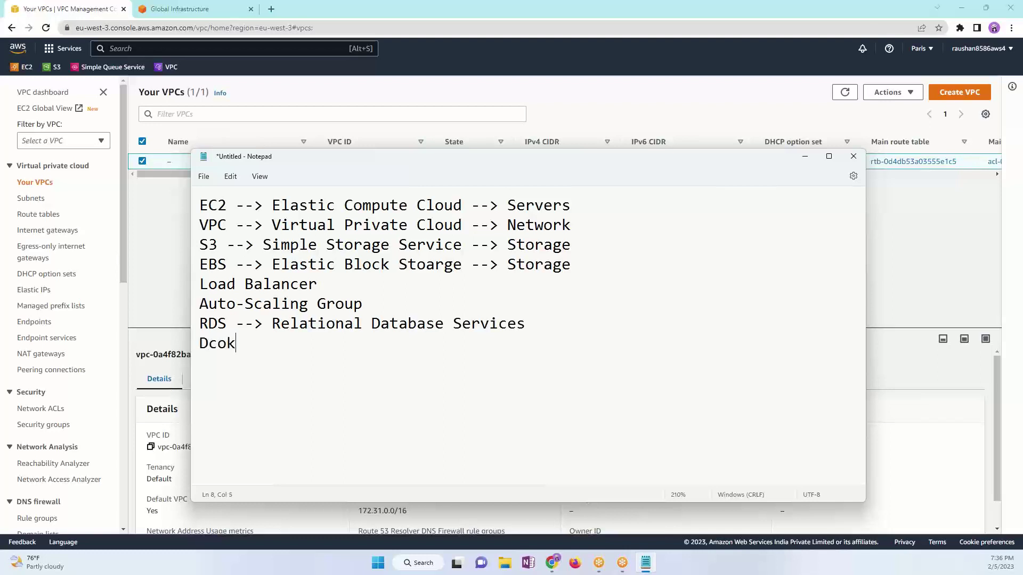
key(BackSpace)
key(BackSpace)
key(BackSpace)
text(ocke)
text(r.)
key(BackSpace)
text(/Kubern)
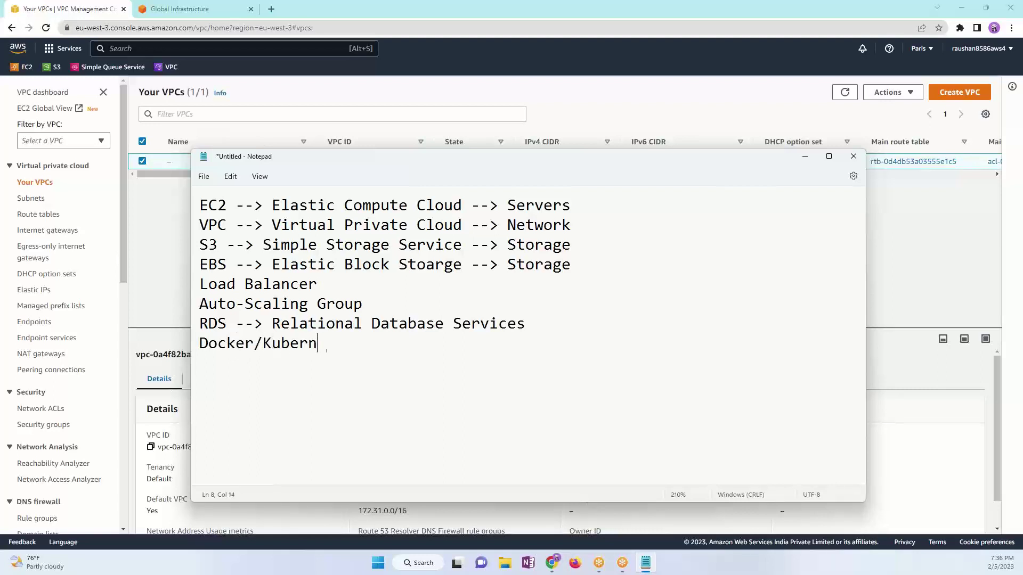
text(etes)
Step: Highlight the Docker/Kubernetes line and append "--> ECS, EKS" to it
drag(352, 343, 91, 365)
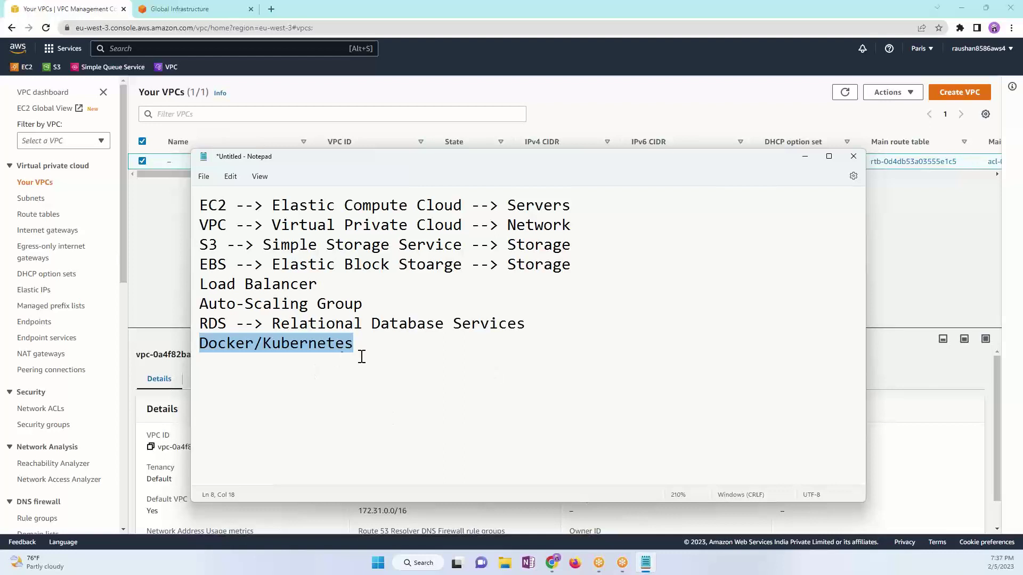
drag(359, 349, 121, 361)
click(374, 354)
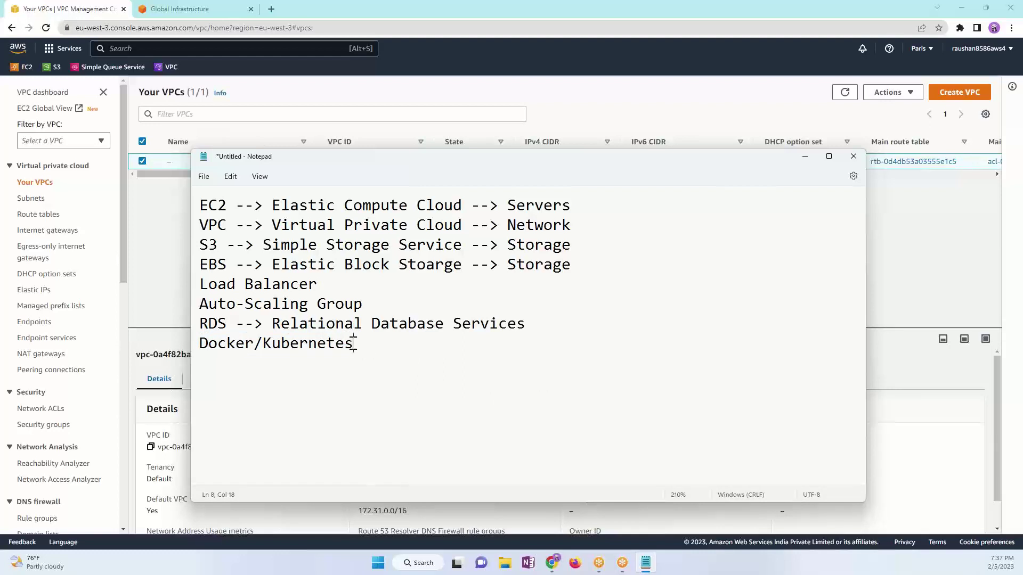
drag(354, 342, 123, 368)
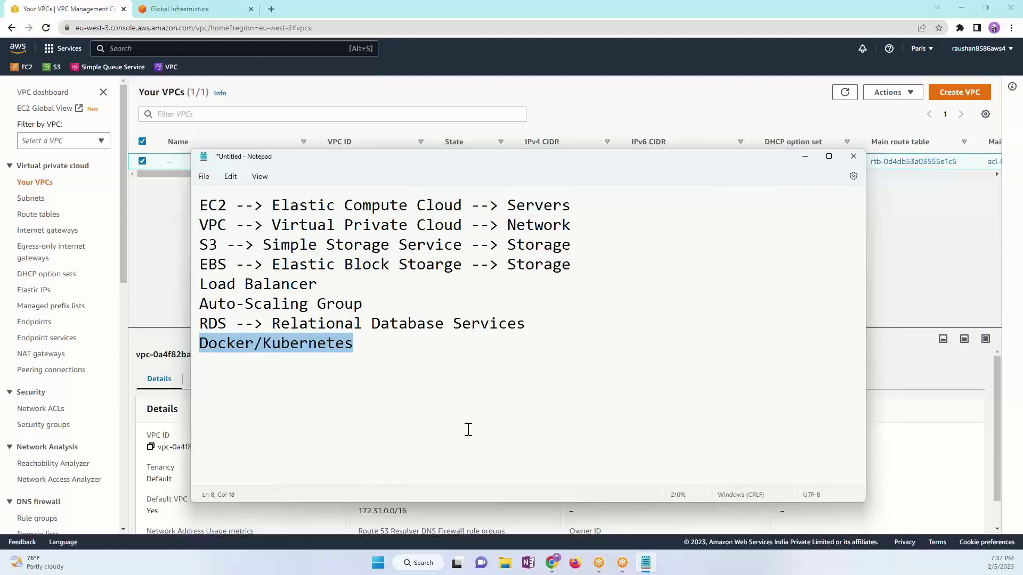
click(379, 344)
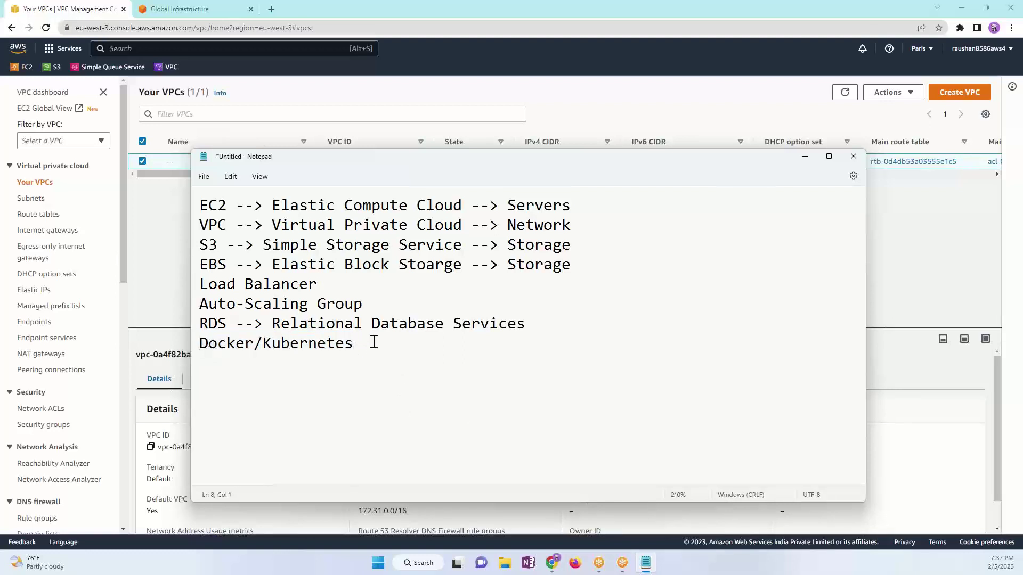
text(--> ECs)
key(BackSpace)
text(S, EKS)
Step: Add a final line reading "Lambda --> SLS services" to the notes
key(Return)
text(Lambda)
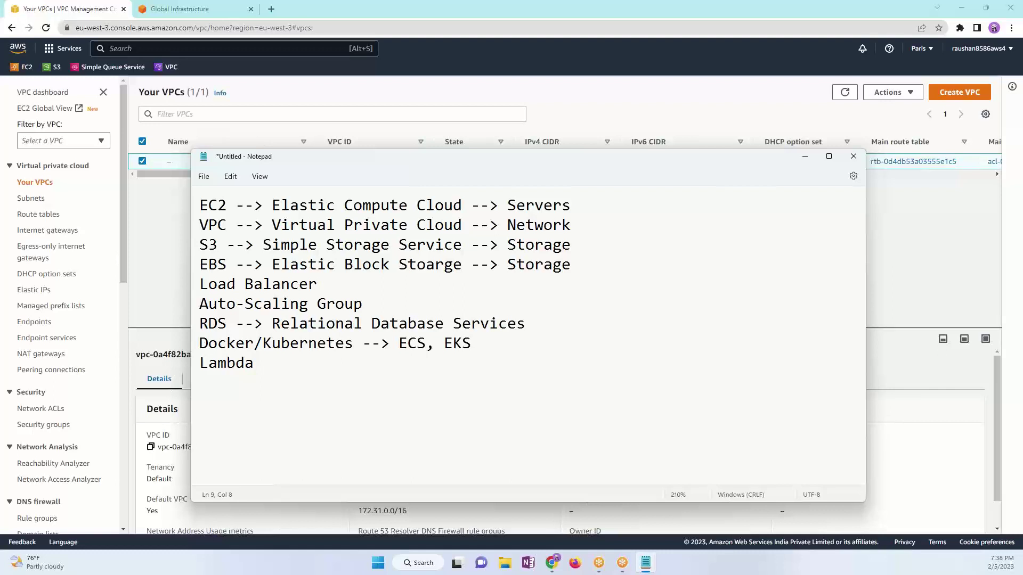
drag(265, 368, 139, 363)
click(275, 362)
text(--> SLS services)
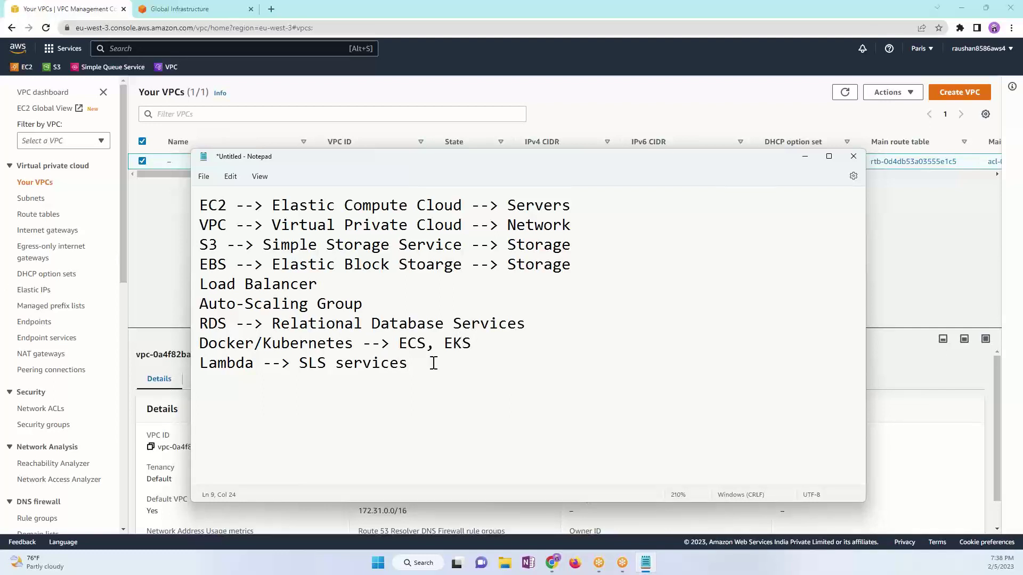
Step: Highlight the full list of services in the notes and move the Notepad window aside to reveal the VPC details
drag(409, 363, 190, 202)
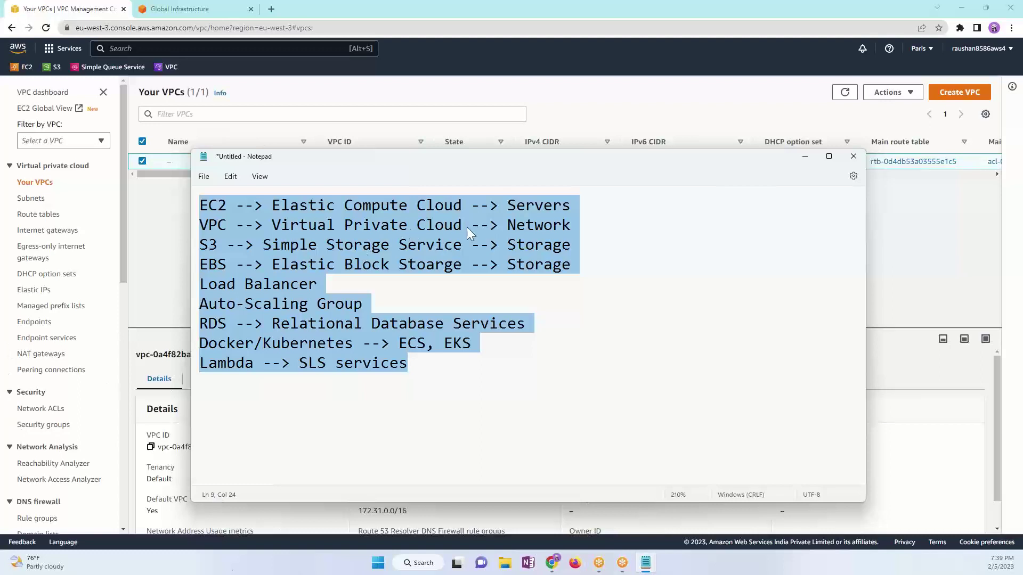
drag(339, 162, 502, 159)
click(605, 370)
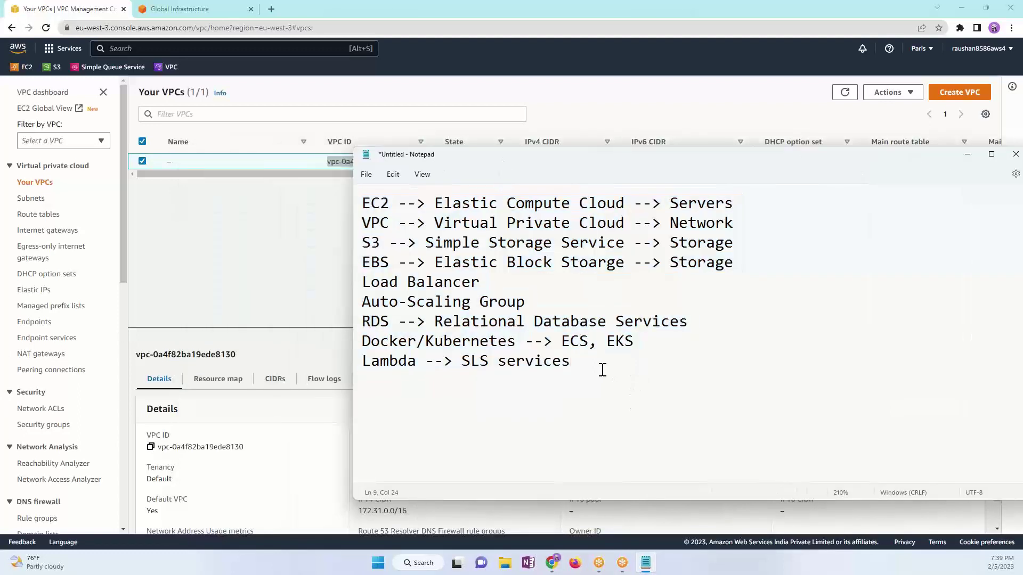
Step: Switch back to the AWS console, search for EC2 and open the EC2 dashboard
click(186, 271)
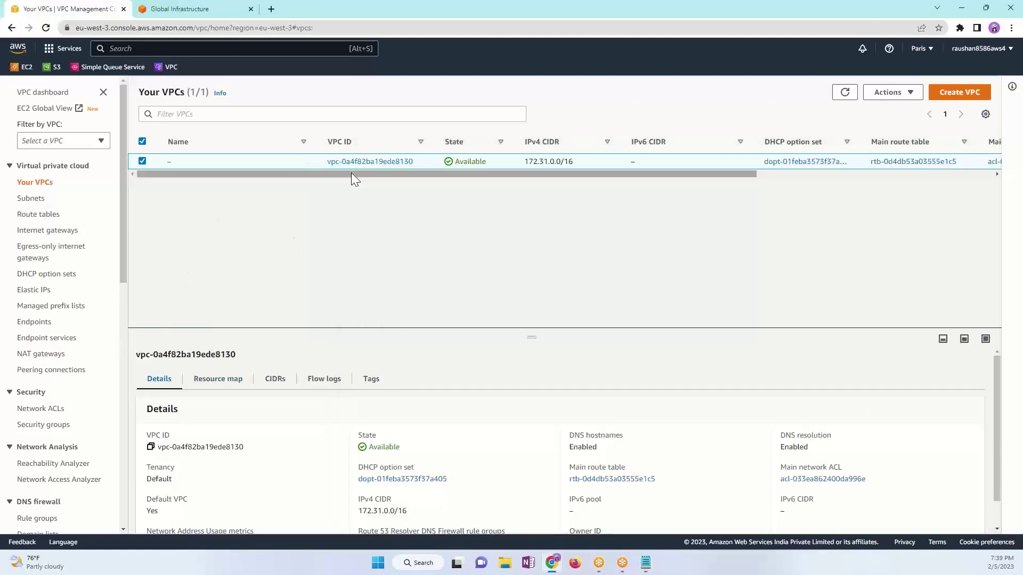
click(121, 49)
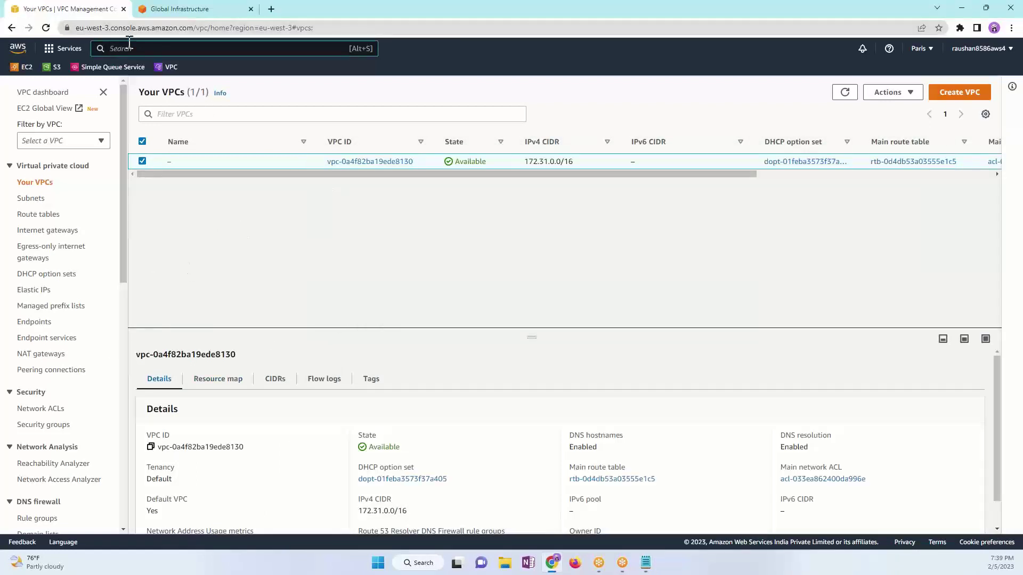
text(EC2)
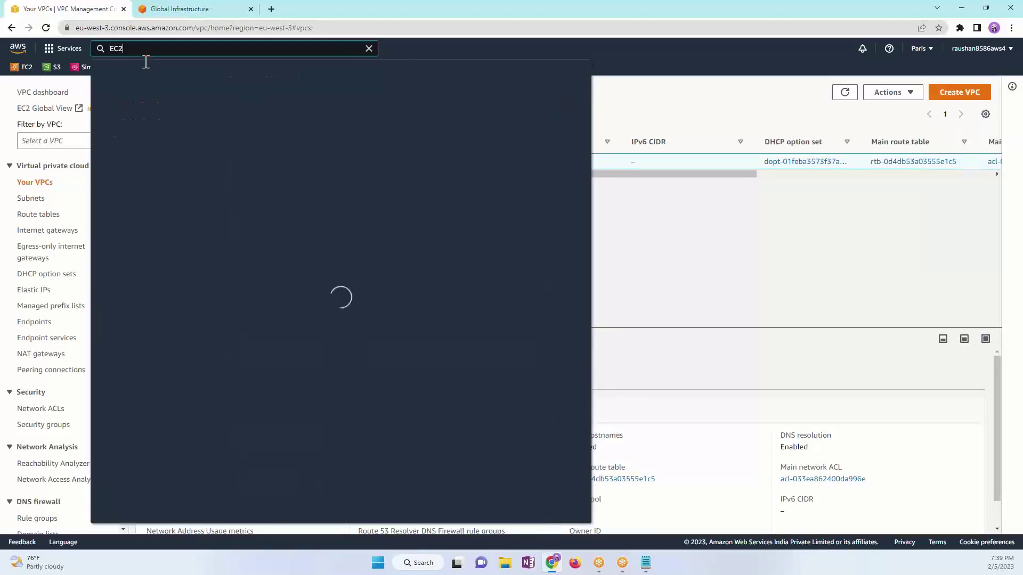
click(287, 141)
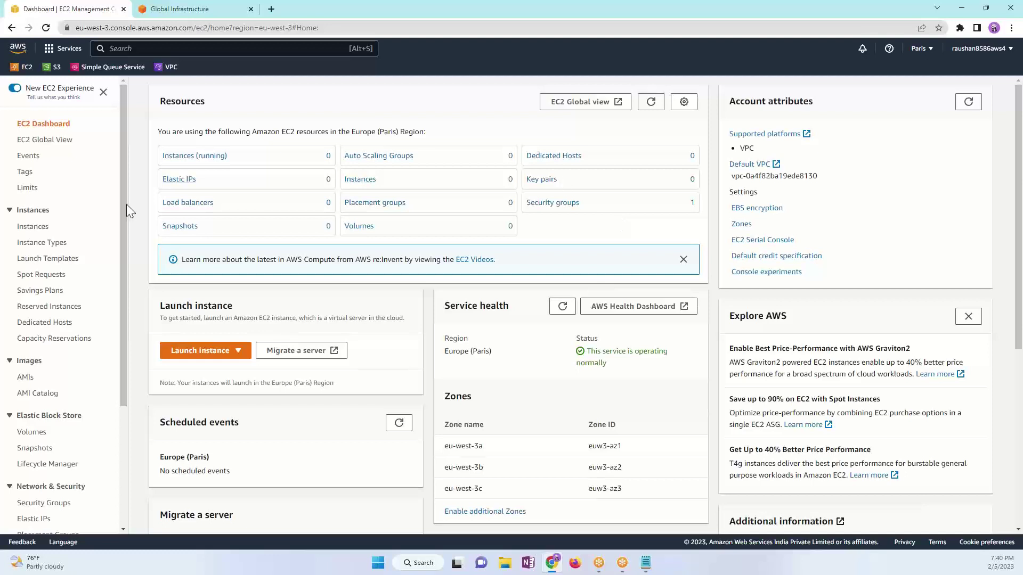
Step: Start launching a new EC2 instance from the Instances page and name it "Server-1"
click(35, 228)
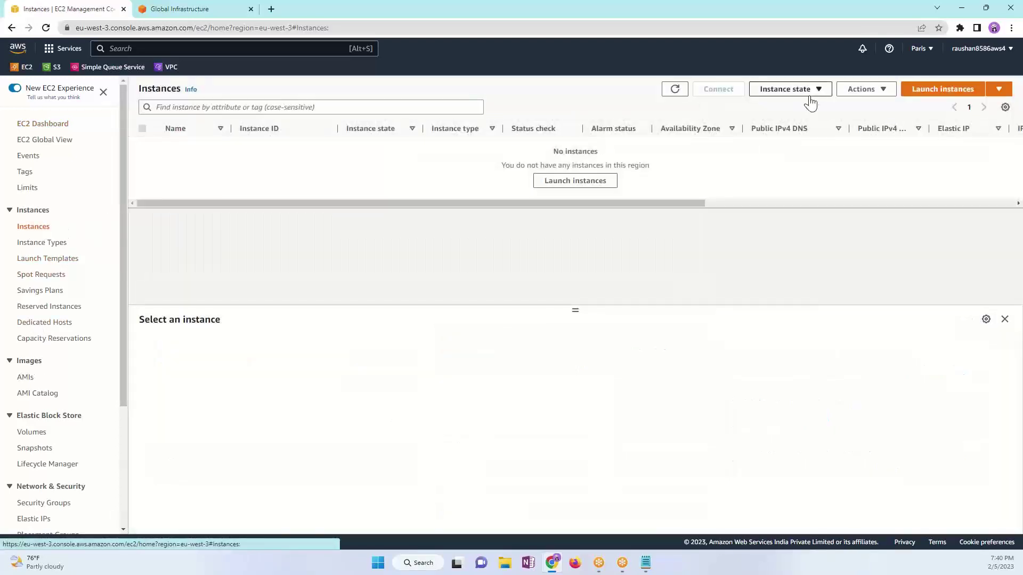
click(950, 91)
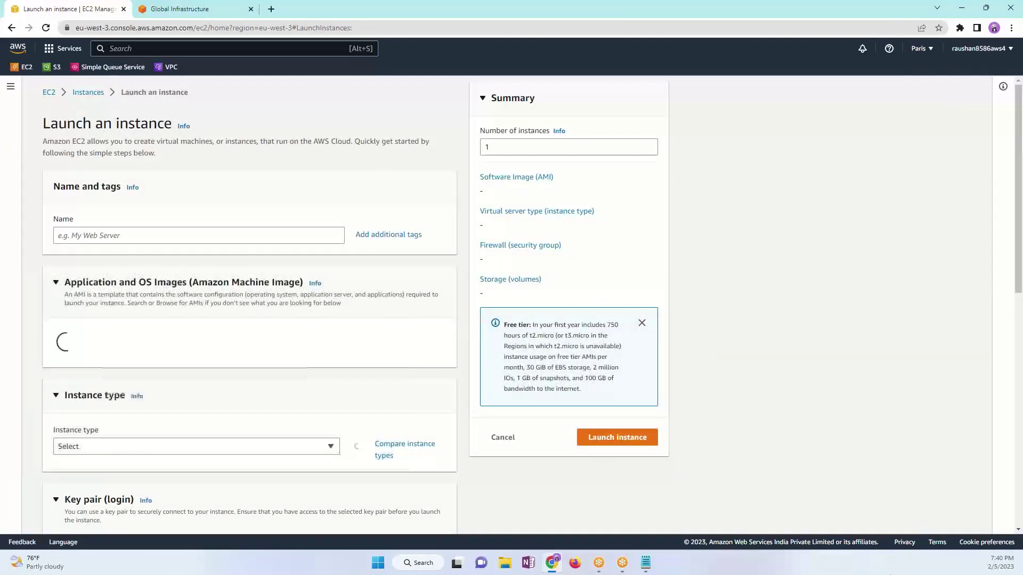
click(114, 238)
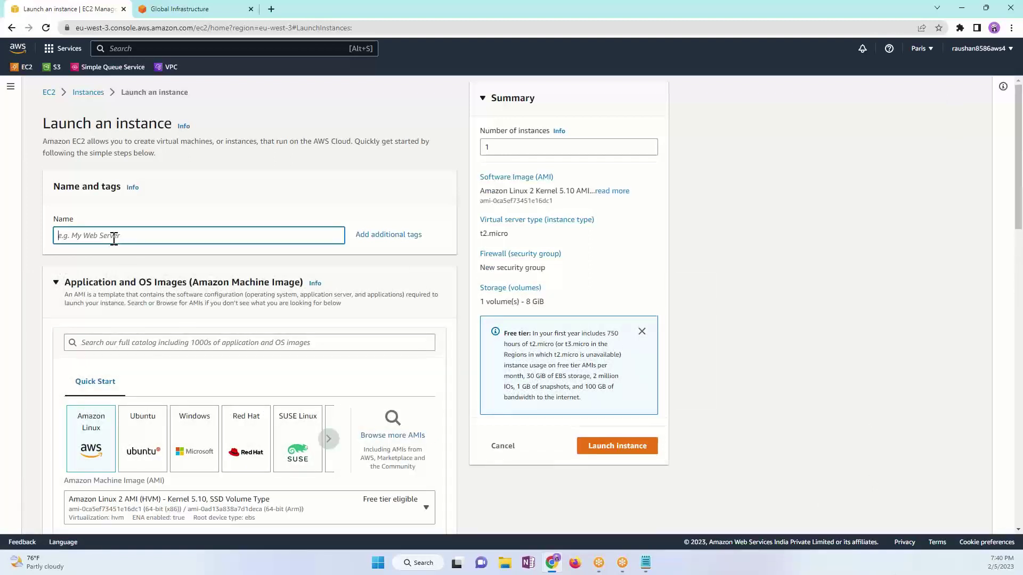
text(Server-1)
Step: Open the full AMI catalog and examine the Quickstart images offered for the different operating systems
scroll(249, 367, down, 1)
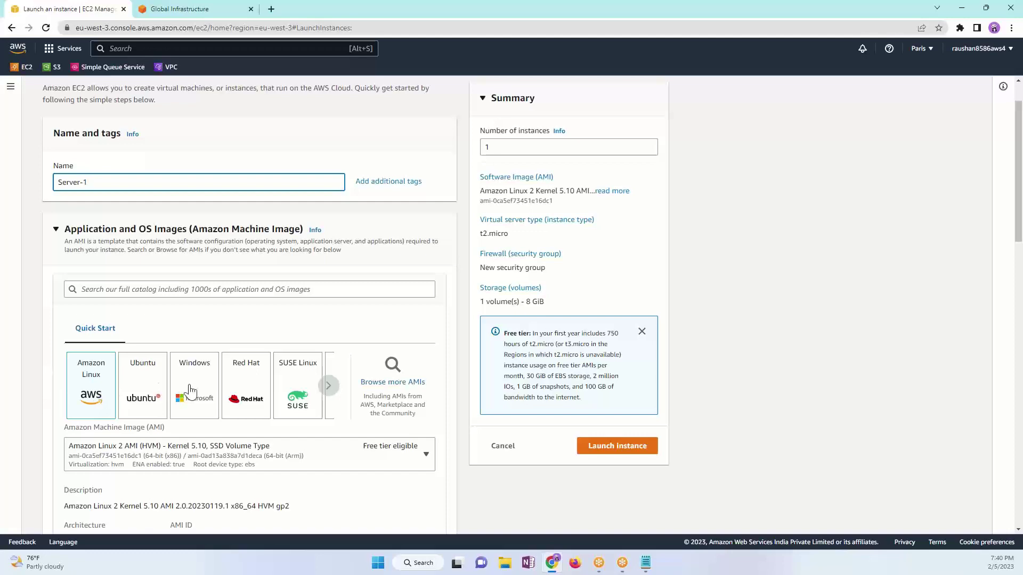
click(395, 384)
scroll(390, 435, down, 2)
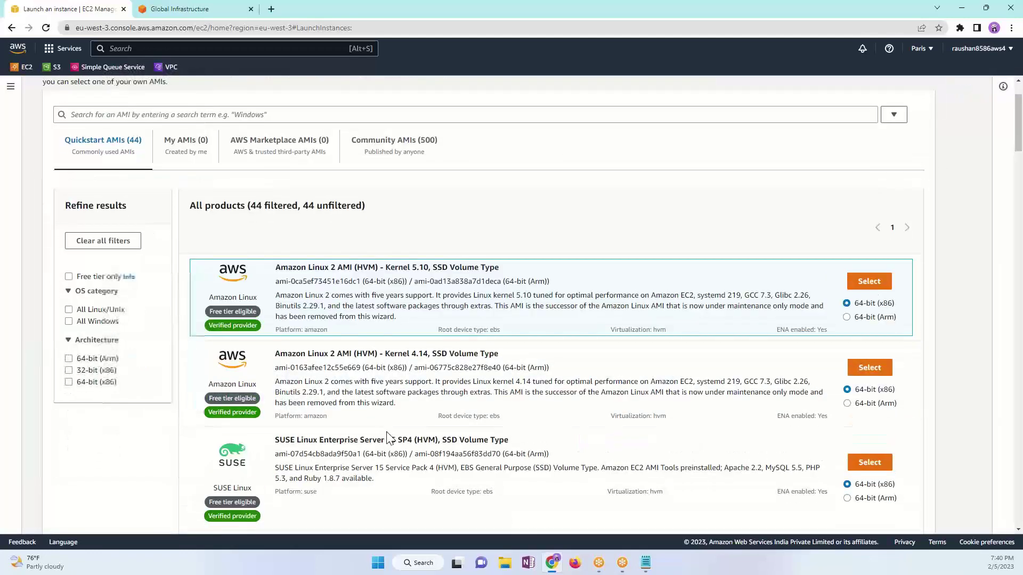
scroll(390, 438, down, 5)
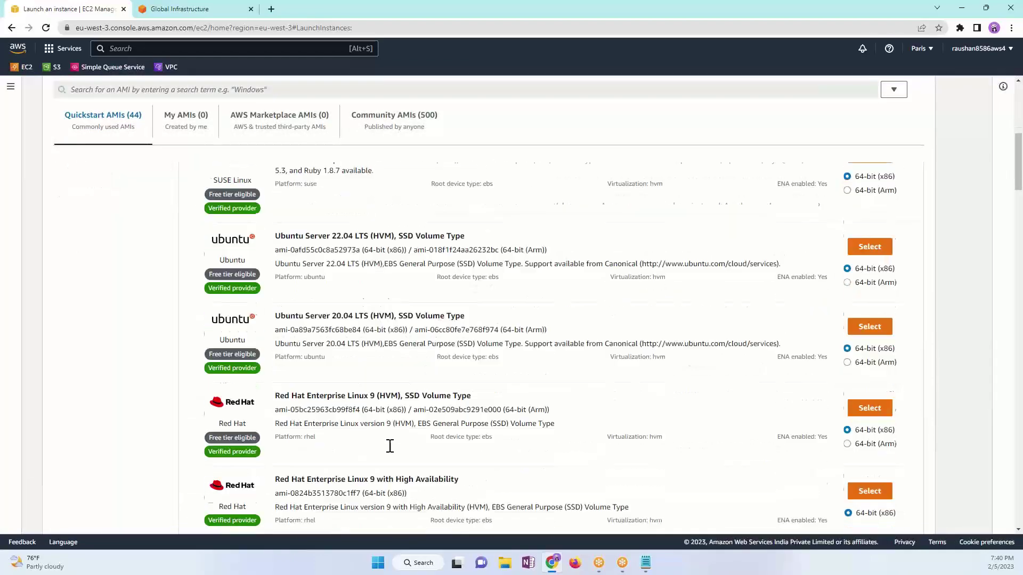
scroll(390, 446, down, 2)
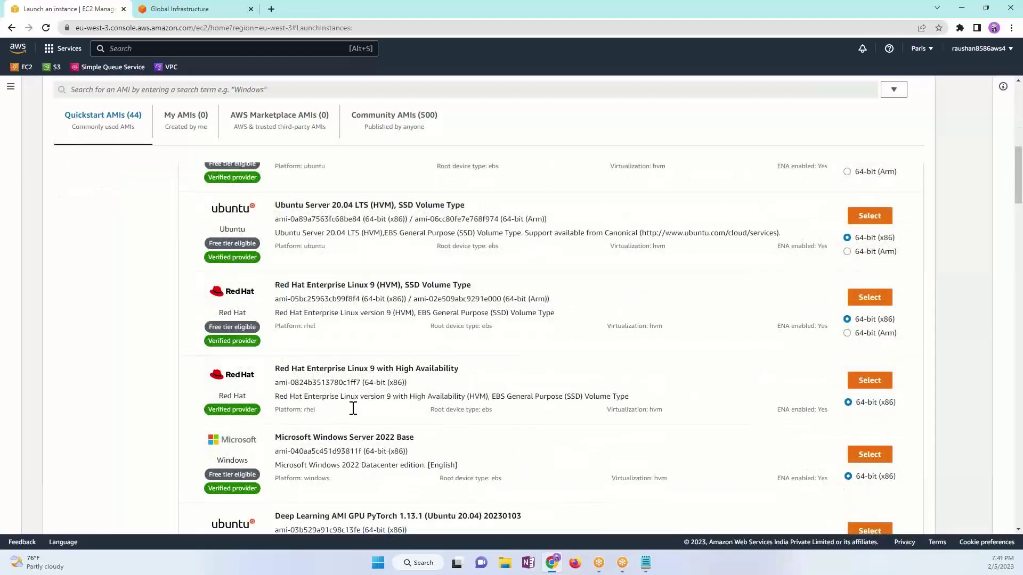
scroll(356, 401, up, 10)
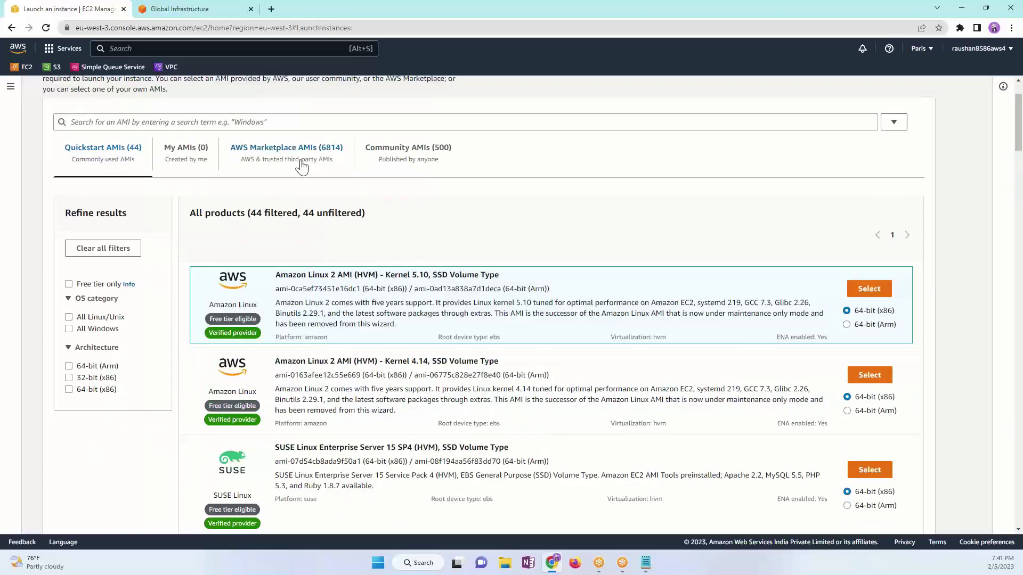
scroll(380, 408, down, 2)
scroll(380, 409, down, 15)
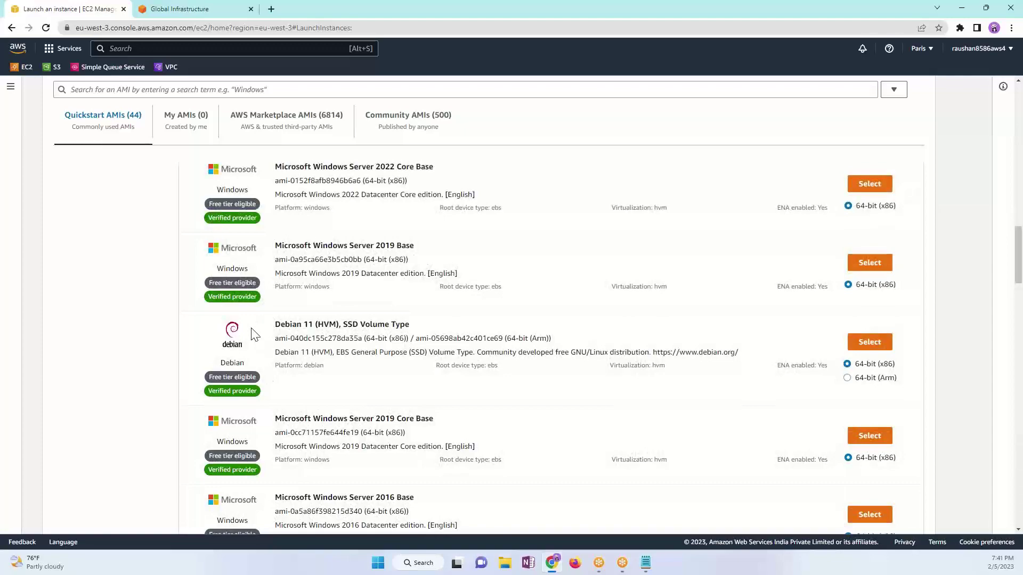
scroll(321, 341, down, 5)
scroll(318, 352, down, 12)
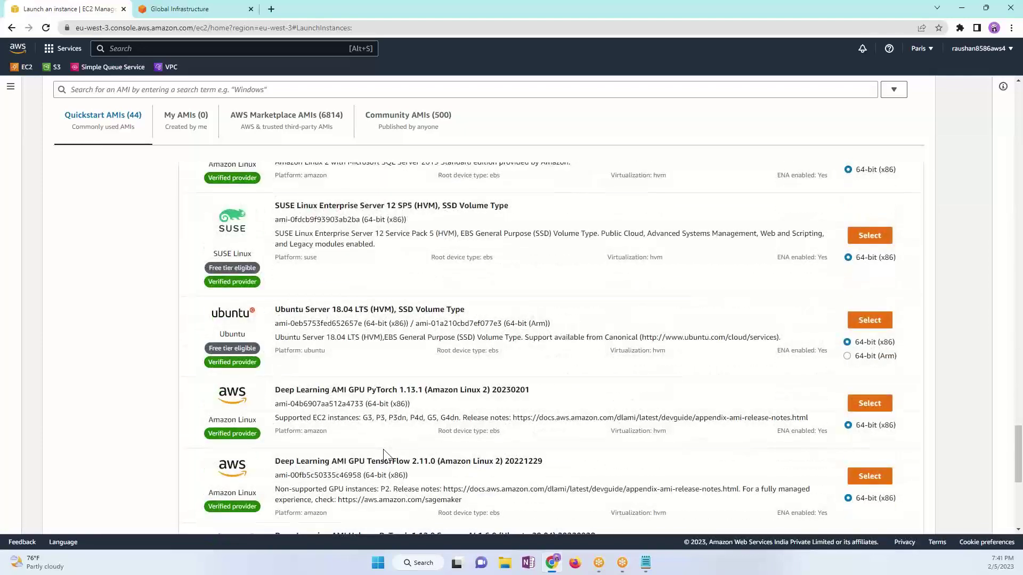
scroll(334, 397, down, 6)
scroll(334, 397, up, 3)
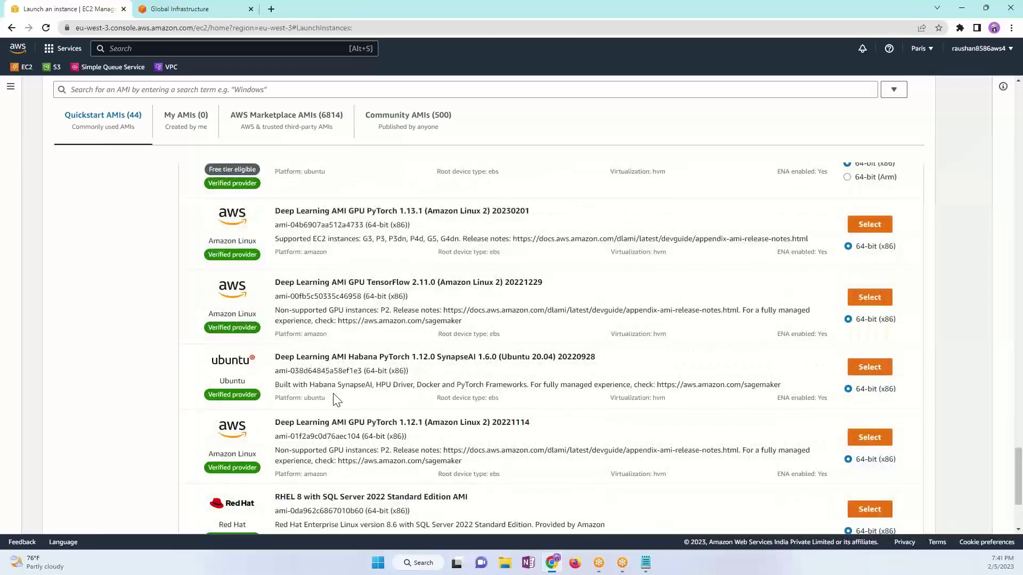
scroll(333, 397, down, 2)
scroll(335, 400, up, 3)
scroll(336, 398, up, 15)
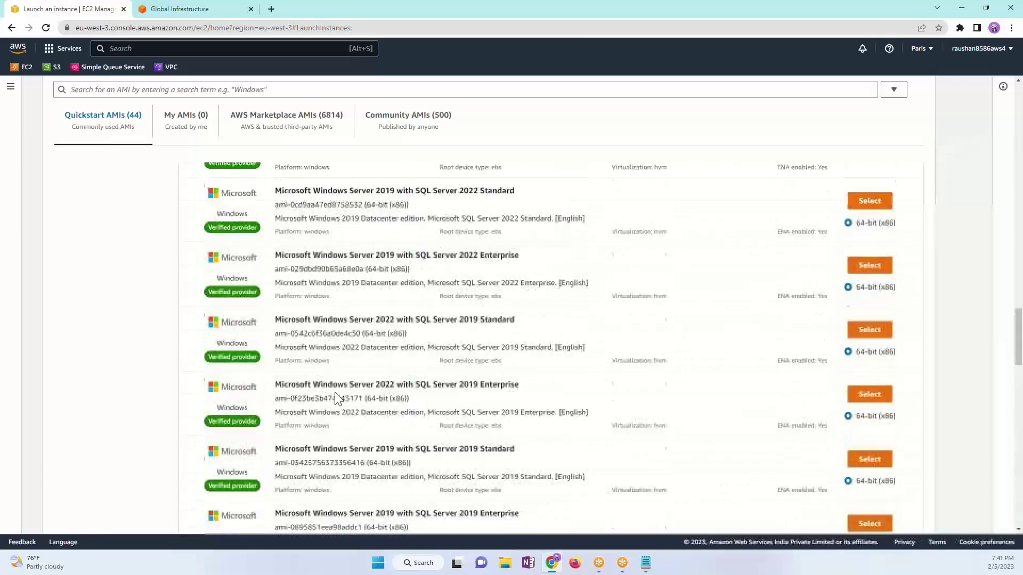
scroll(334, 392, up, 10)
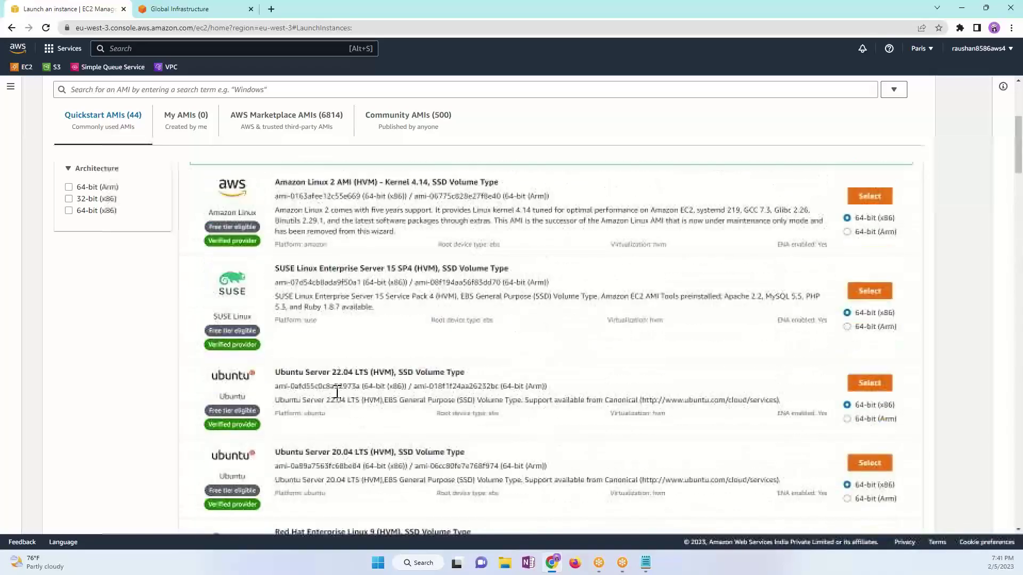
scroll(338, 368, up, 3)
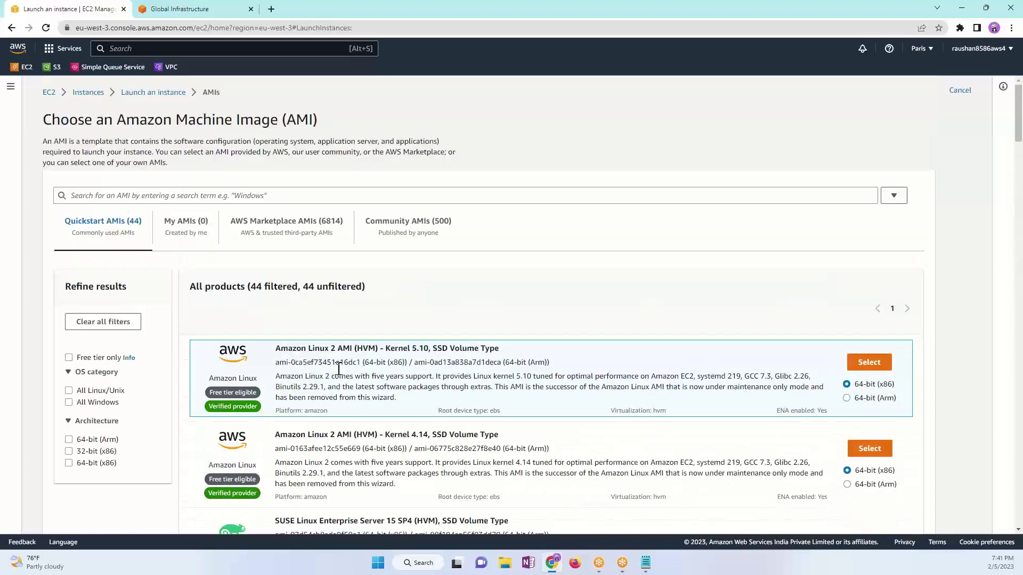
Step: Choose the Ubuntu Server 22.04 LTS (HVM) image with 64-bit (x86) architecture for the instance
scroll(338, 367, down, 3)
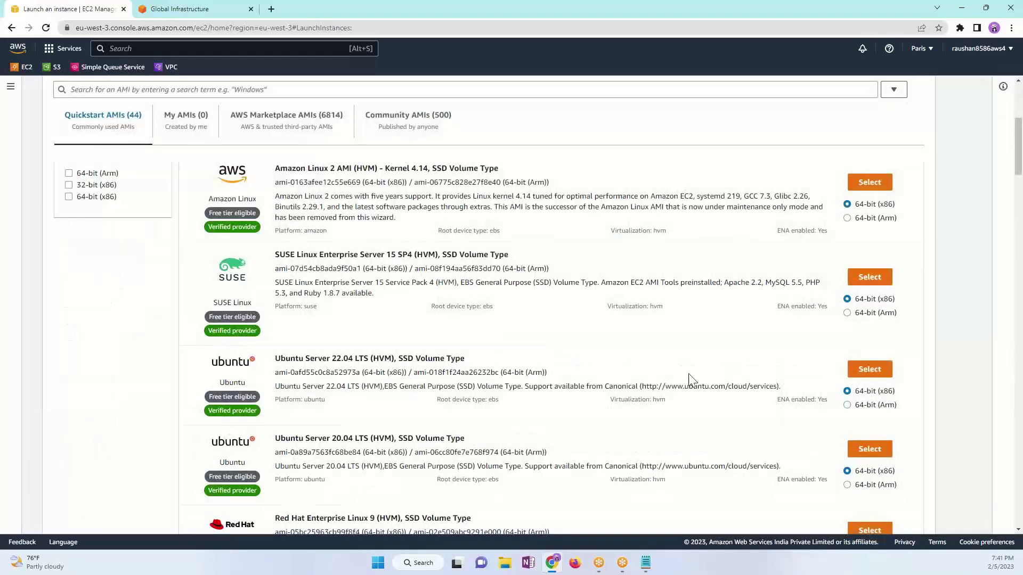
drag(342, 357, 377, 355)
drag(908, 400, 854, 397)
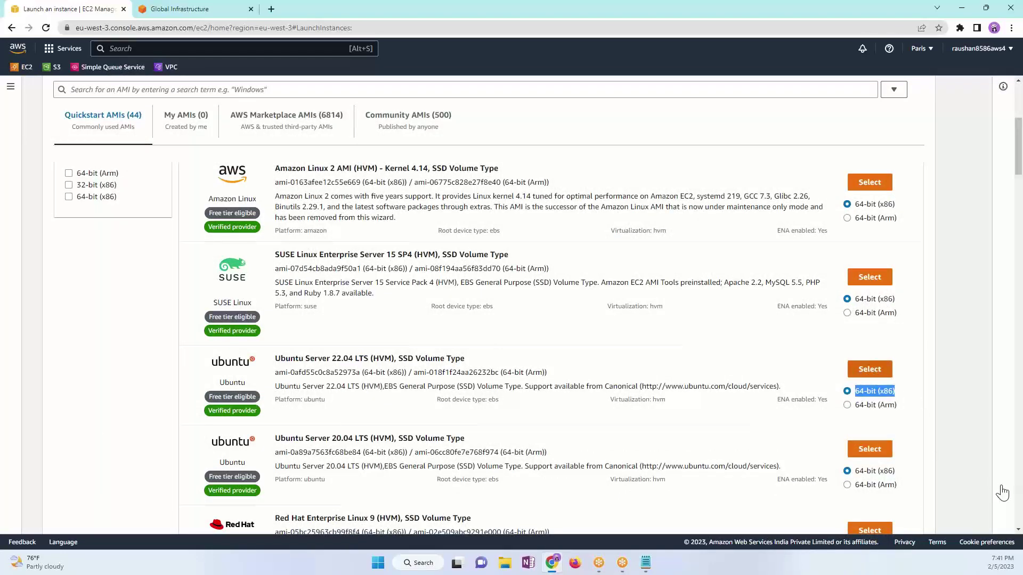
click(858, 368)
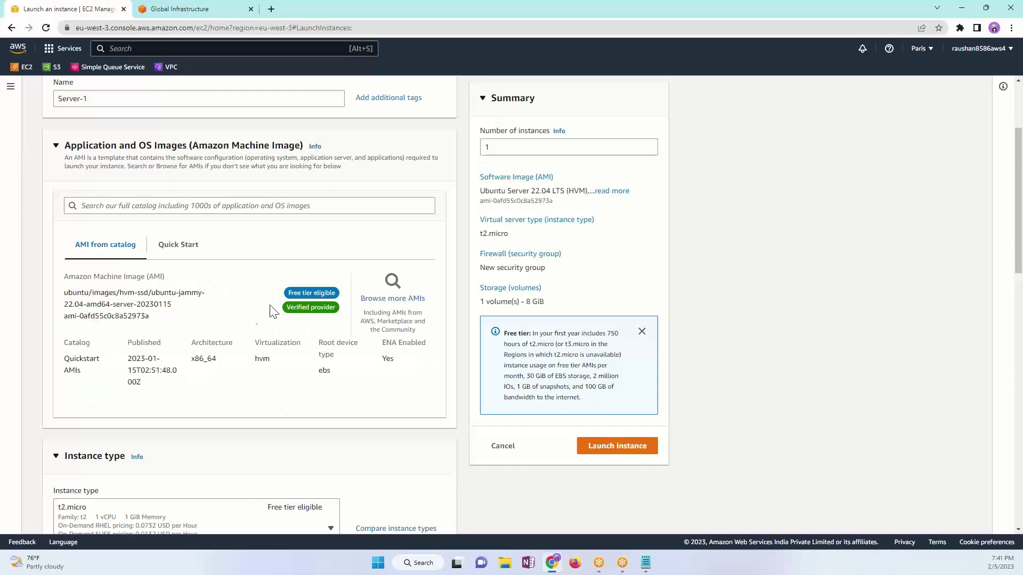
Step: Review the available instance types with their vCPU, memory and pricing, and choose the free tier eligible t2.micro
scroll(222, 386, down, 3)
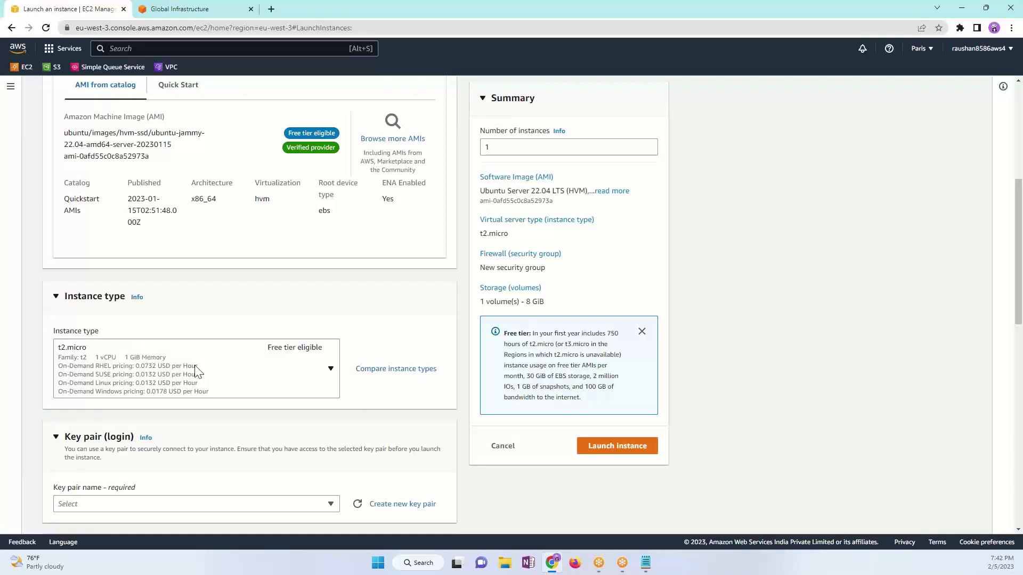
click(253, 376)
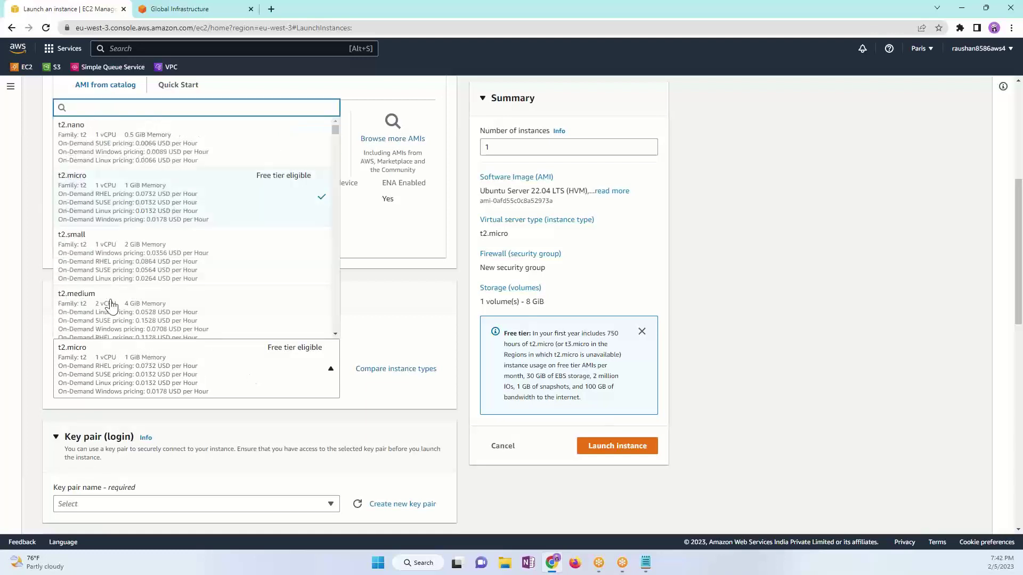
scroll(219, 318, down, 5)
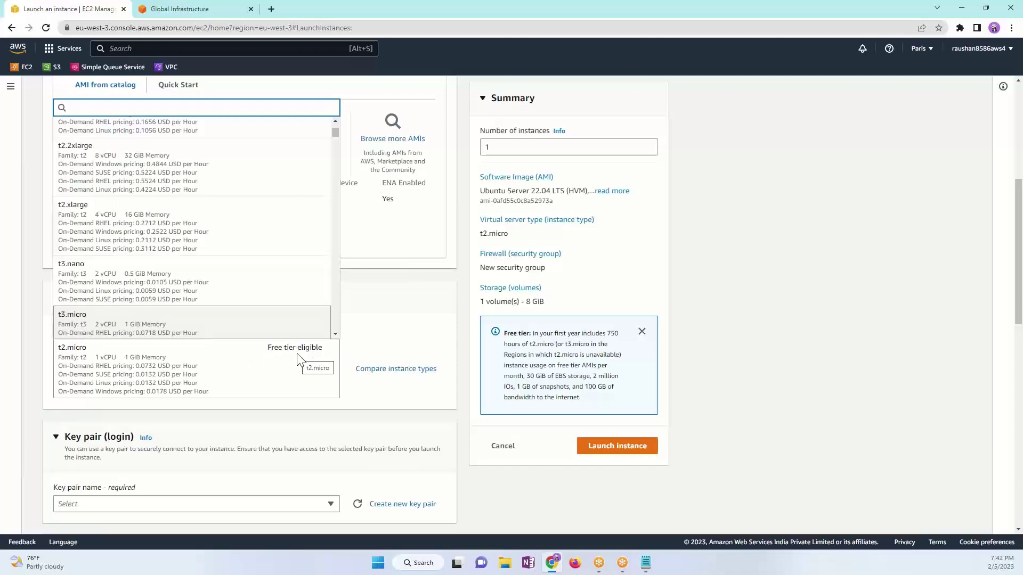
key(ctrl+plus)
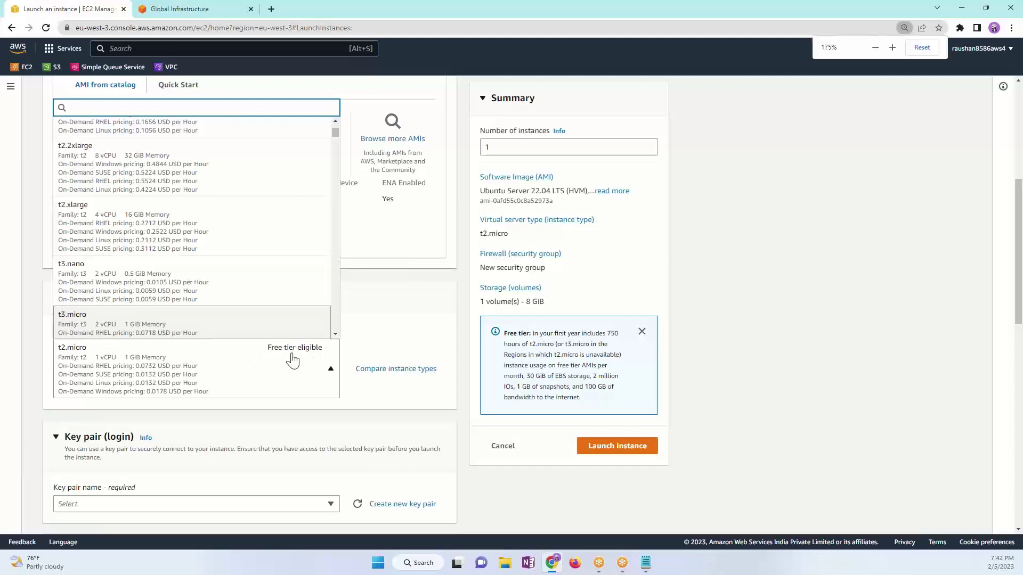
key(ctrl+plus)
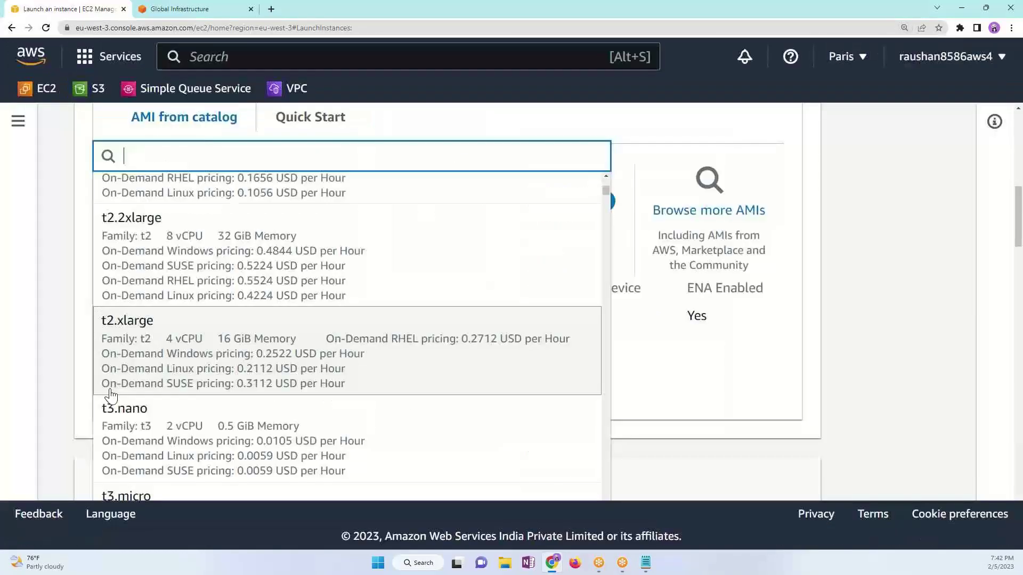
scroll(301, 292, up, 5)
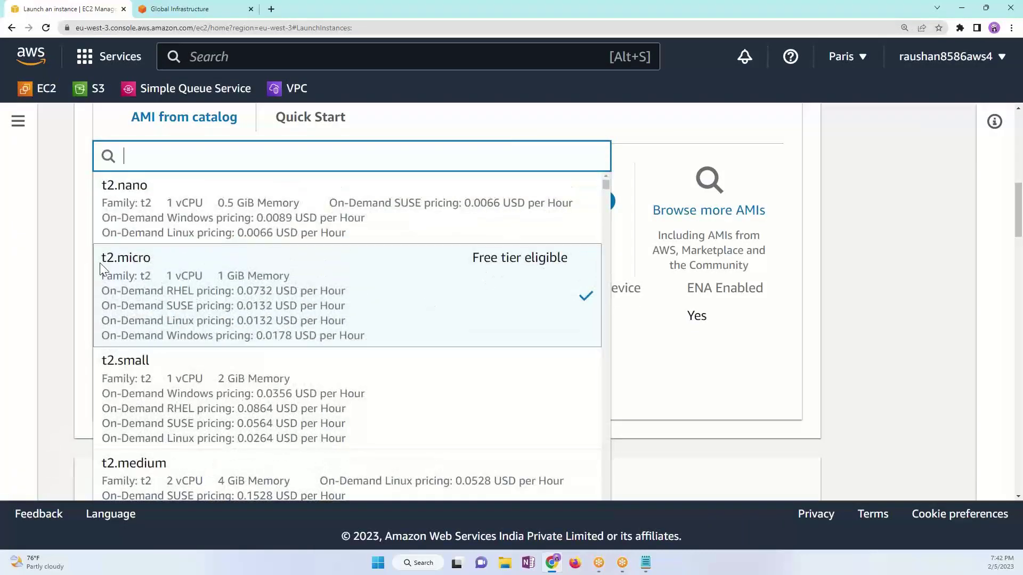
click(165, 267)
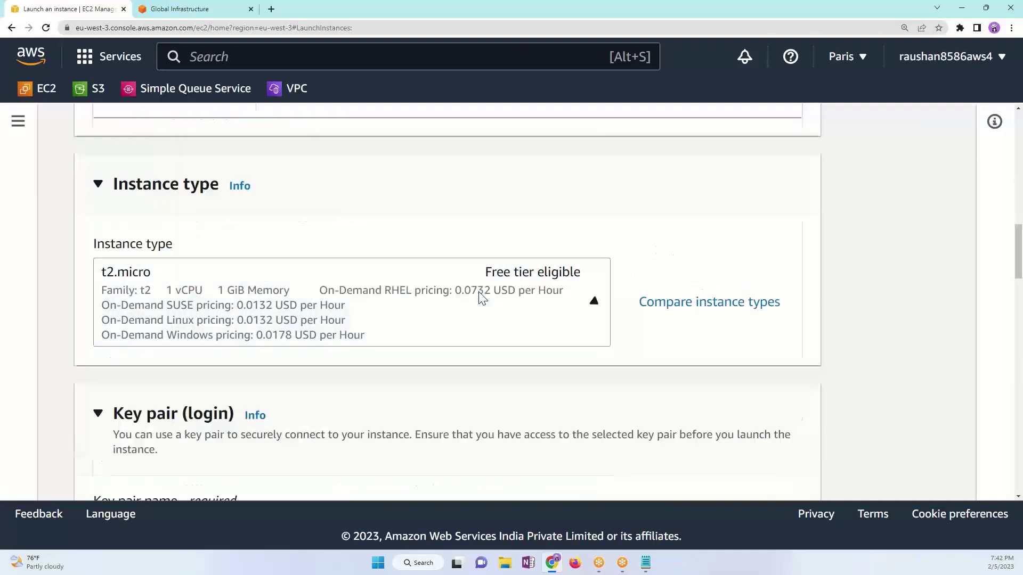
key(ctrl+minus)
key(ctrl+minus)
key(ctrl+minus)
key(ctrl+minus)
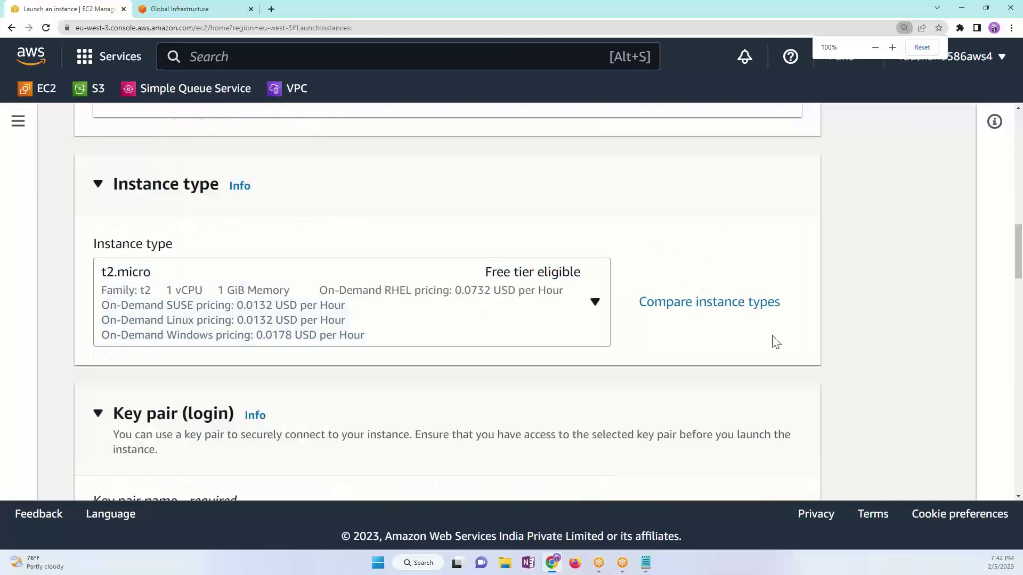
Step: Create a new RSA key pair named "isha-aws-workshop" in .pem format for logging in to the instance
scroll(323, 331, down, 1)
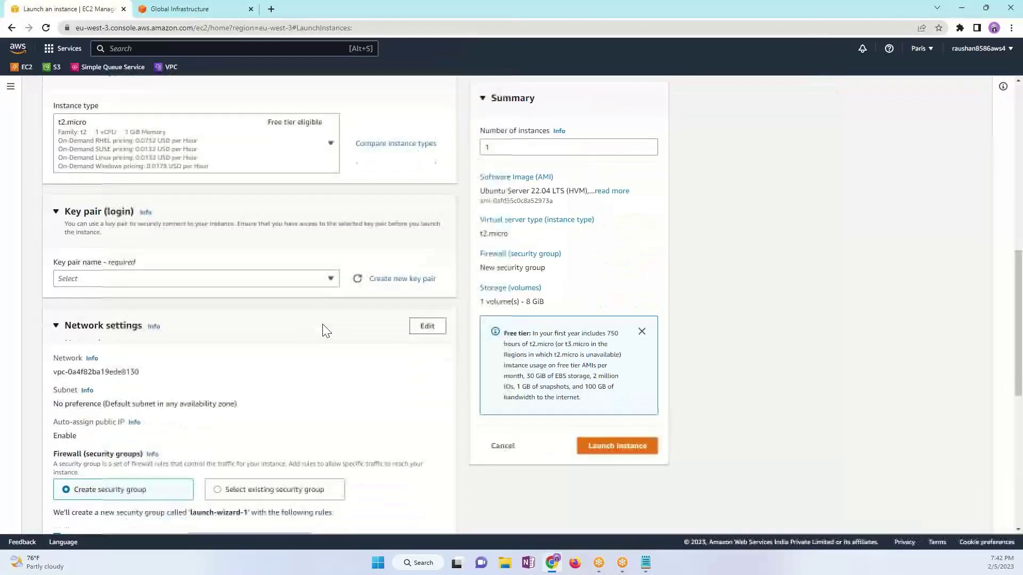
scroll(289, 322, up, 1)
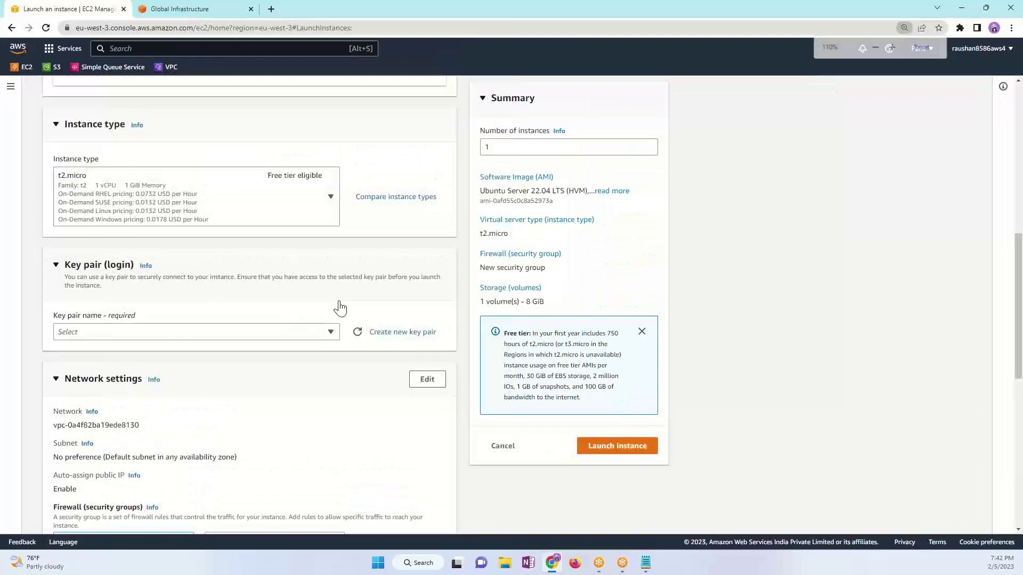
key(ctrl+plus)
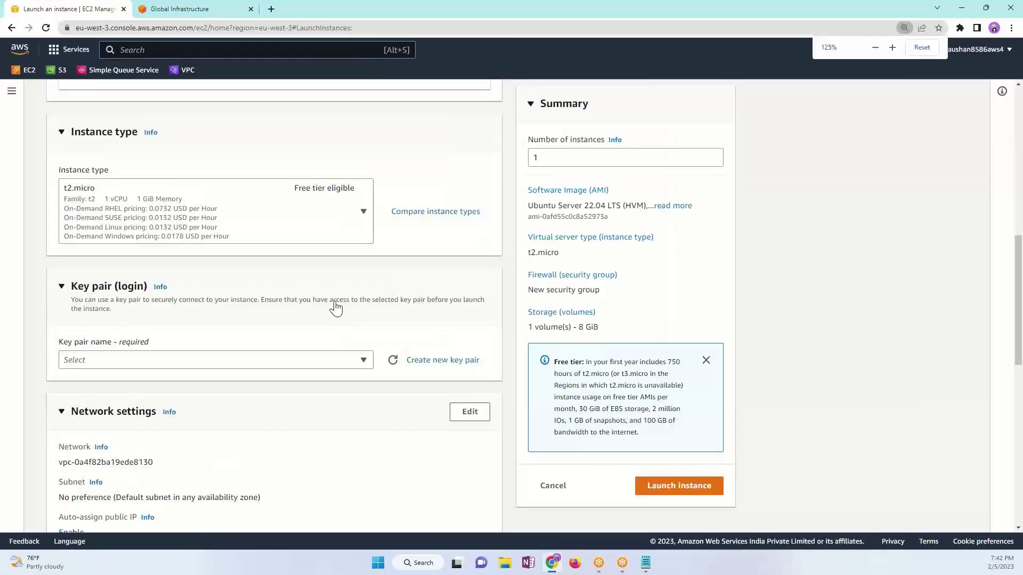
key(ctrl+plus)
scroll(352, 300, down, 2)
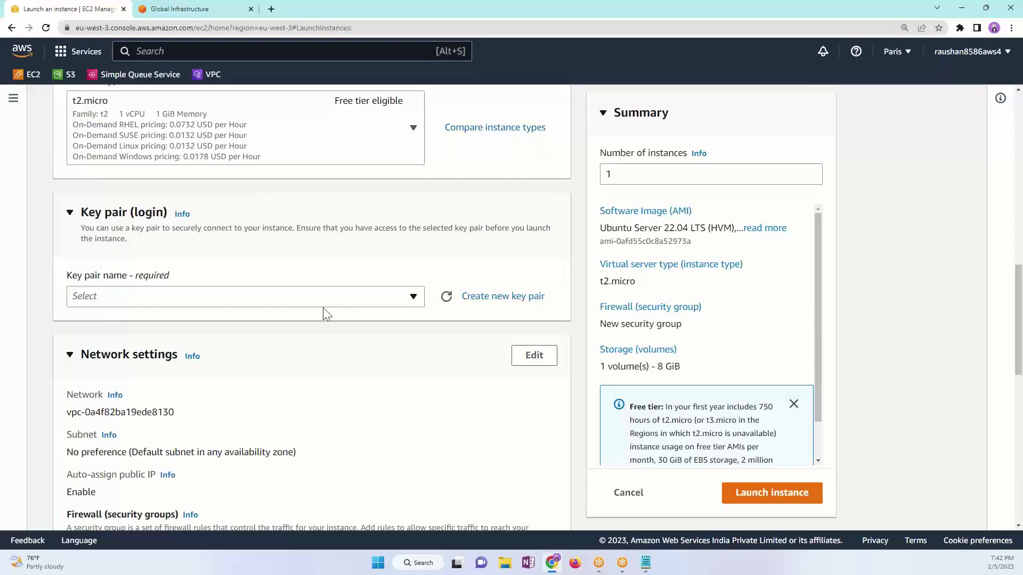
click(480, 297)
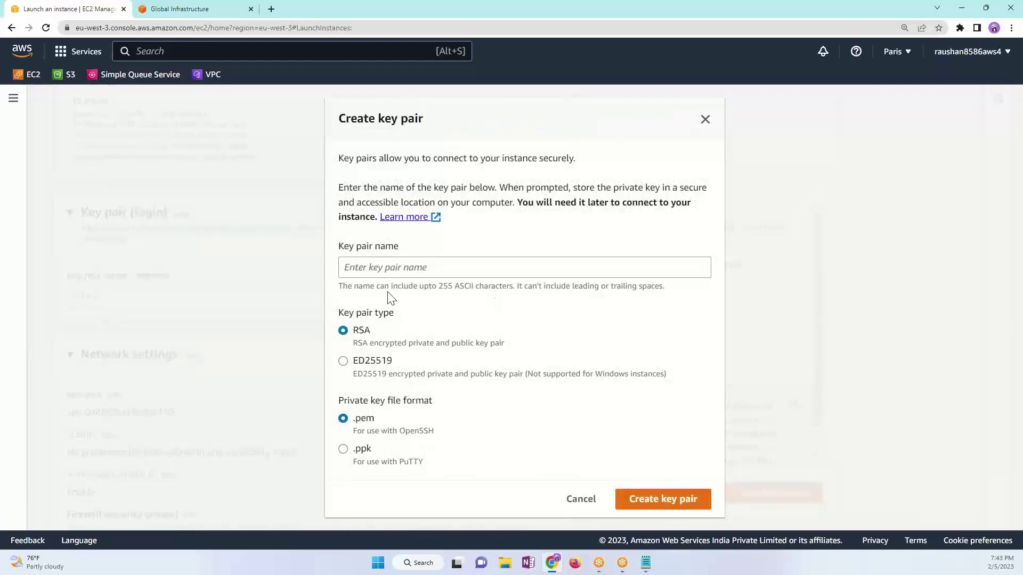
click(398, 267)
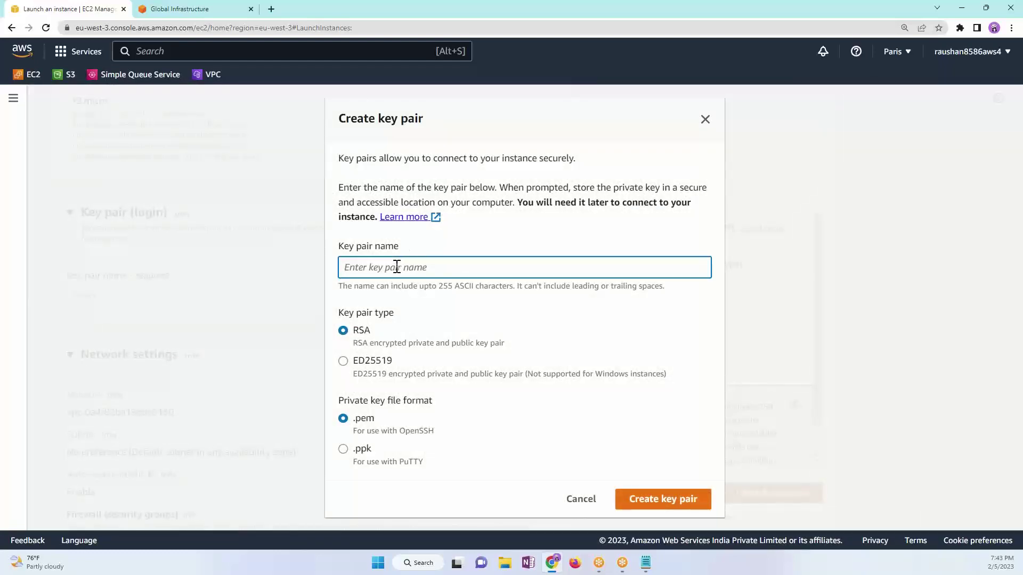
text(isha-aws-workshop)
click(658, 501)
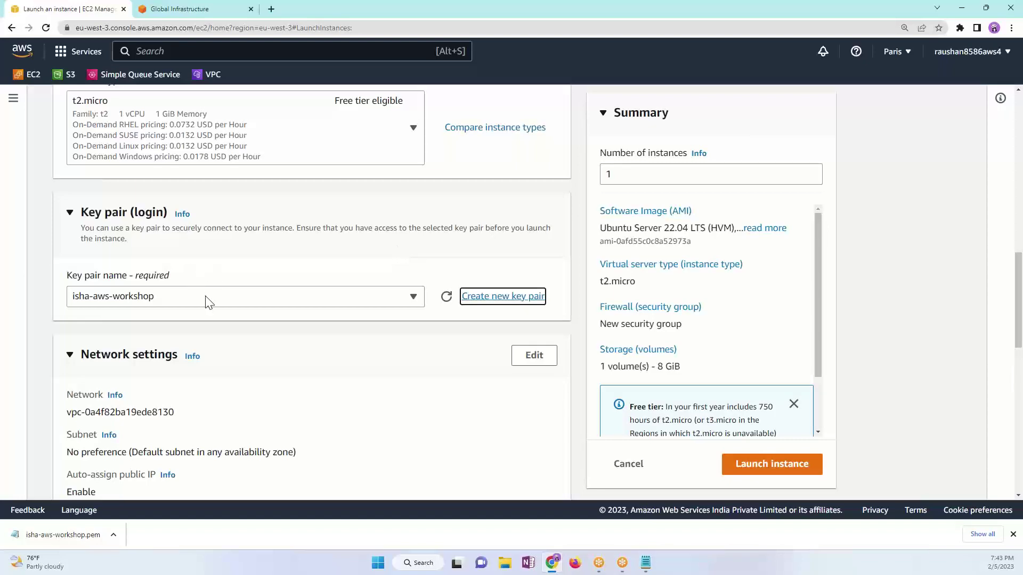
Step: Keep the new security group allowing SSH from anywhere and the 8 GiB gp2 root volume, and launch the instance
scroll(207, 296, down, 3)
scroll(206, 297, down, 2)
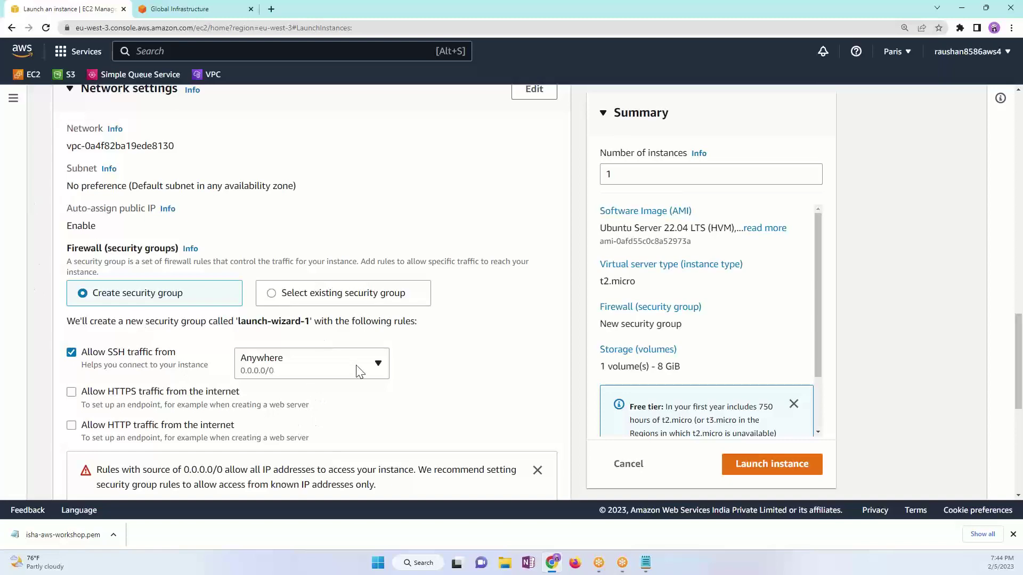
scroll(356, 368, down, 3)
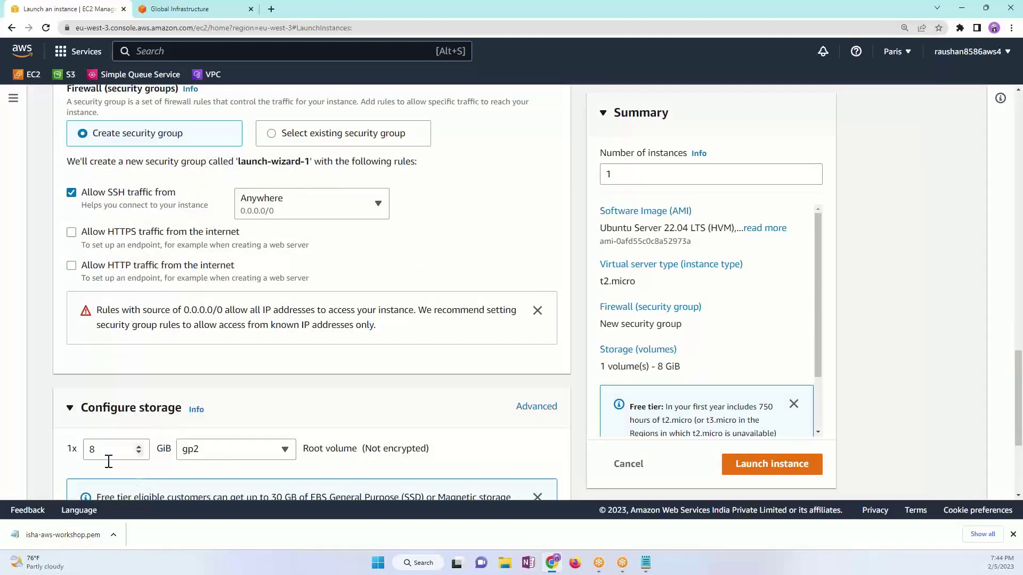
double_click(91, 449)
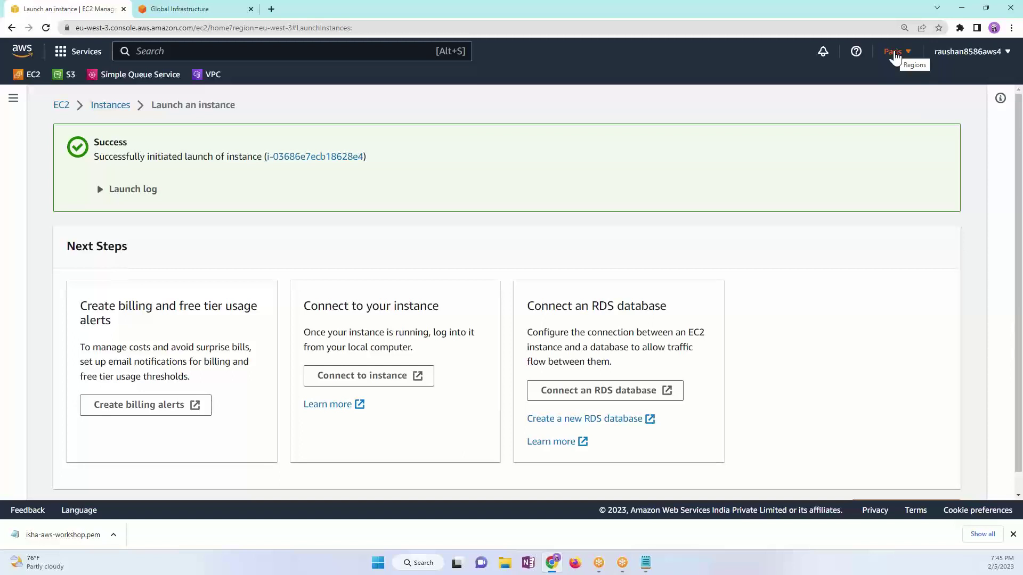
Step: Connect to Server-1 from the instances list through EC2 Instance Connect as ubuntu, and dismiss the instance information below the terminal
click(117, 107)
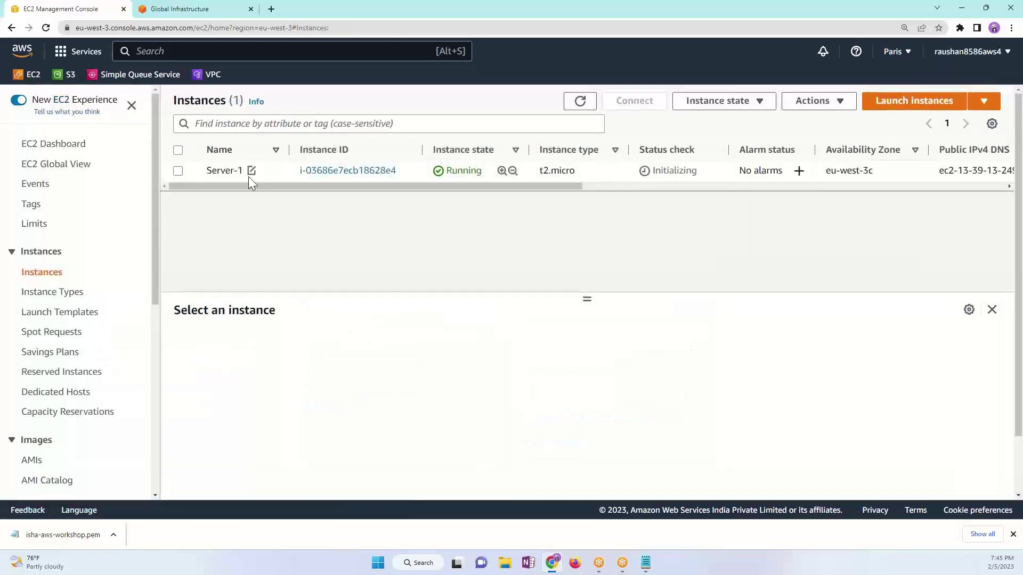
click(178, 171)
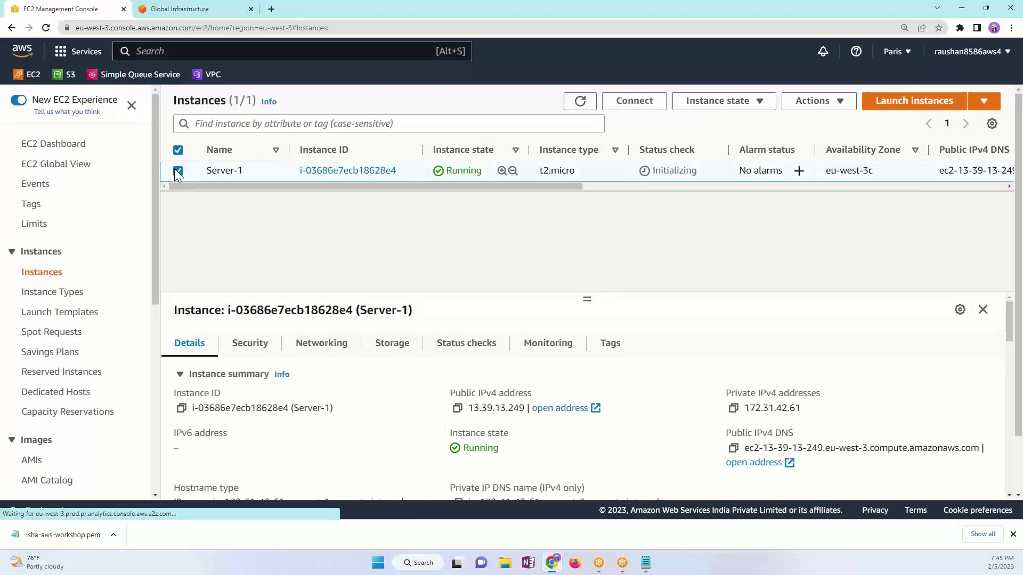
click(635, 101)
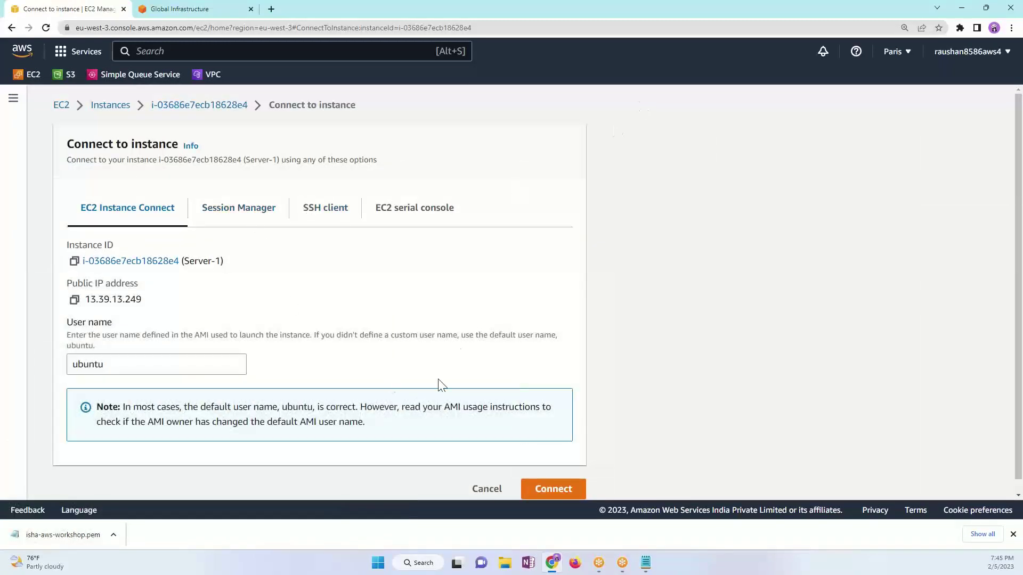
click(557, 494)
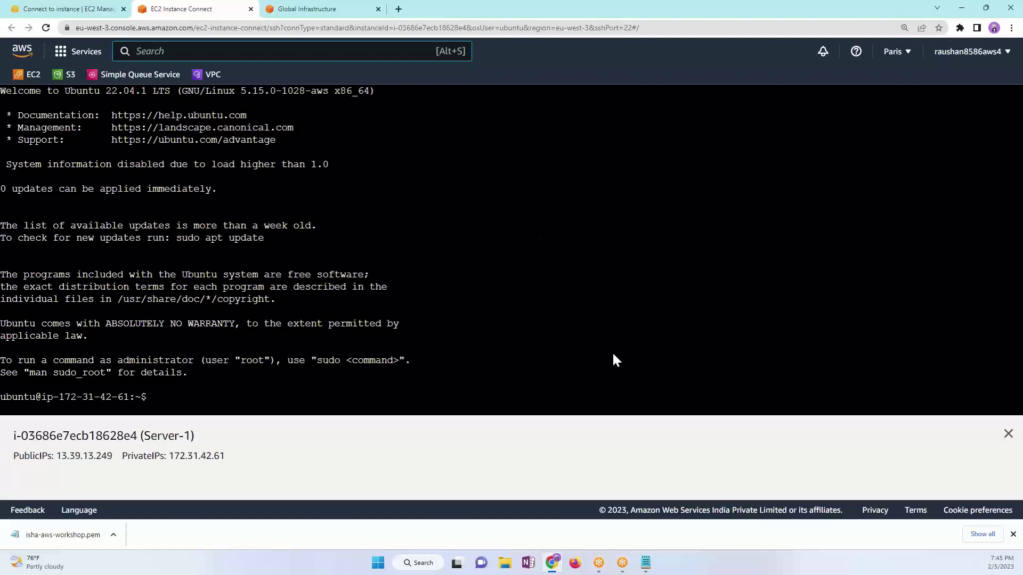
click(1007, 435)
click(245, 401)
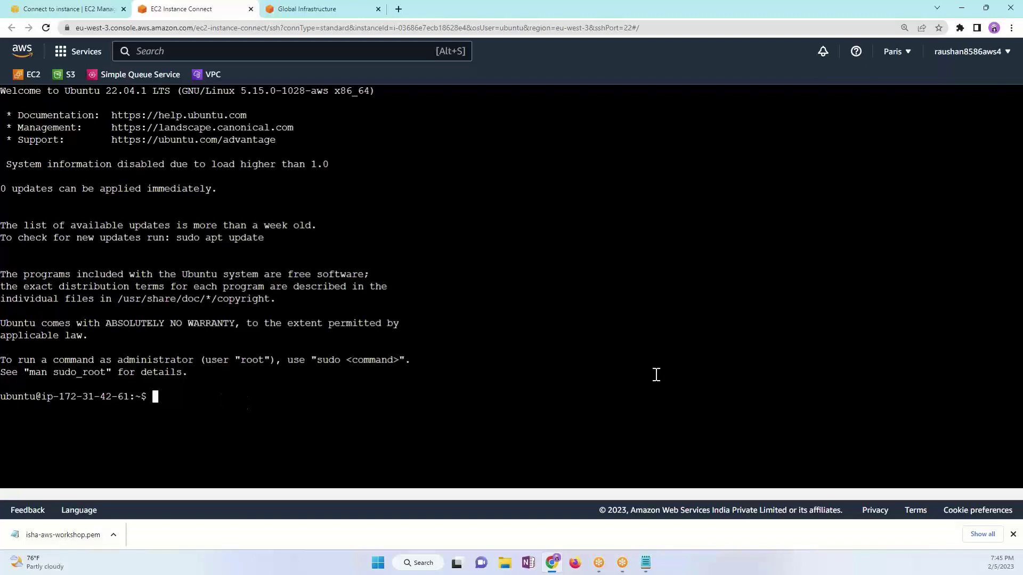
Step: Run lscpu on the server and check the number of CPUs in its output
text(lscpu)
key(Return)
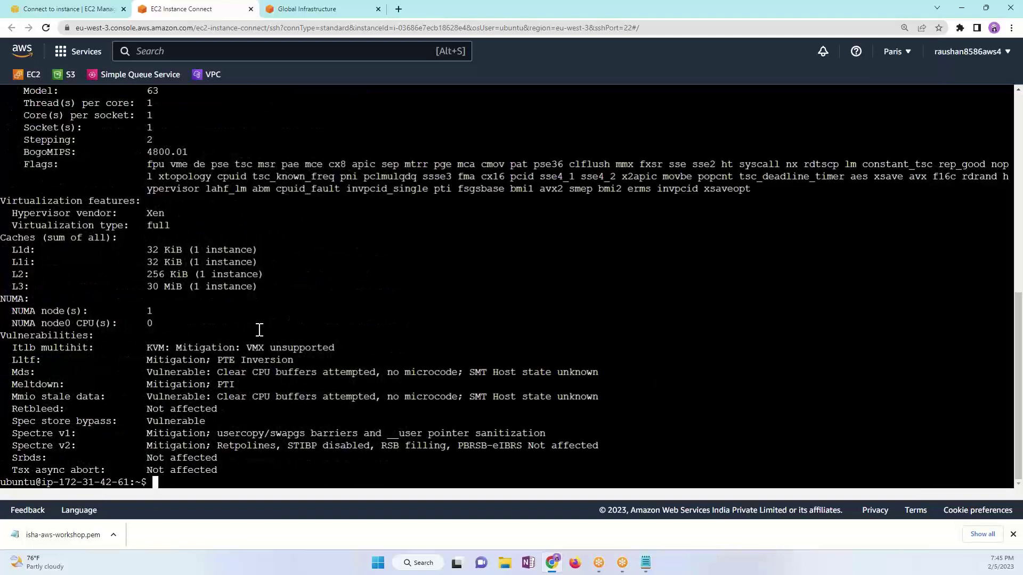
scroll(307, 256, up, 3)
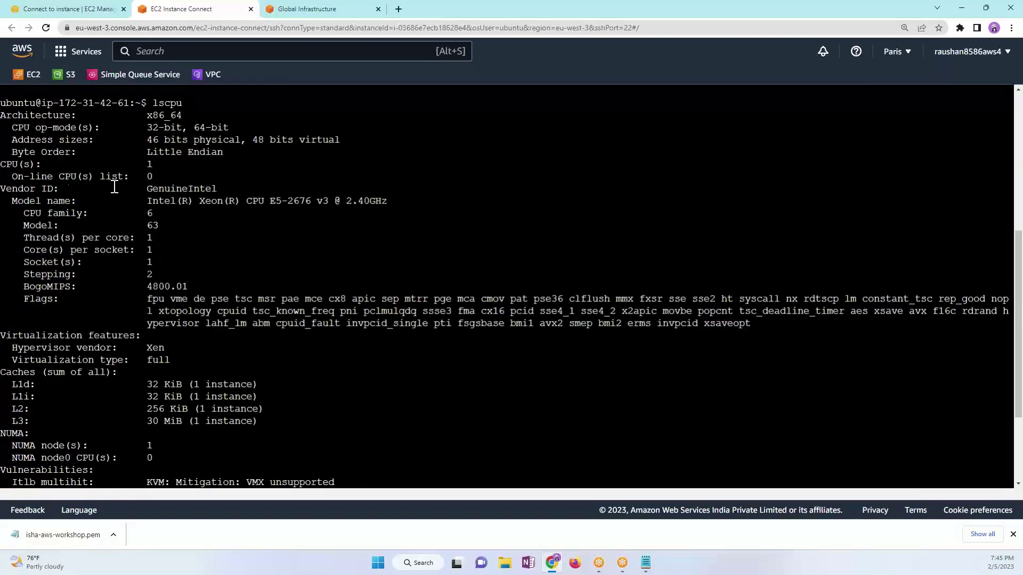
drag(18, 163, 165, 162)
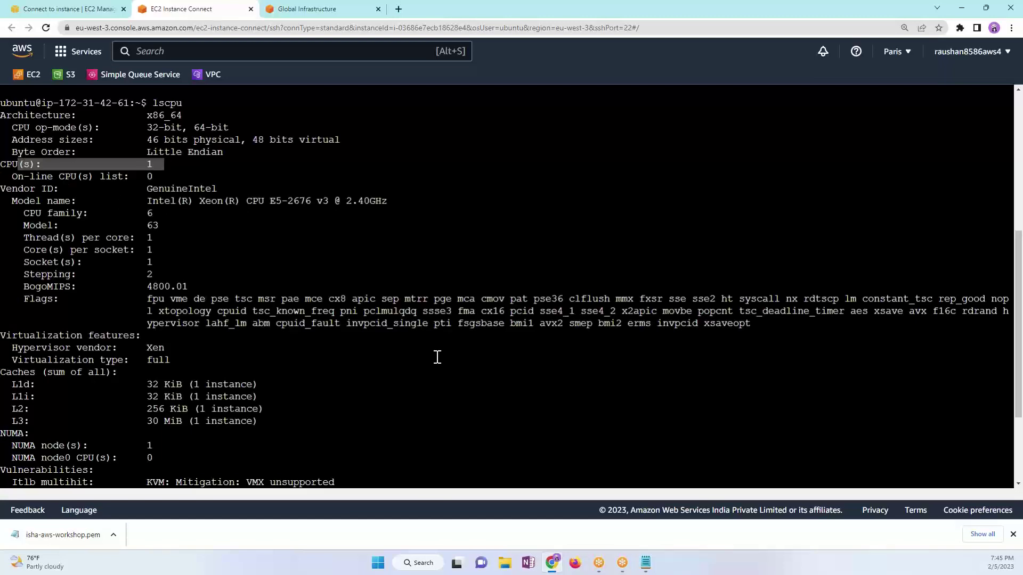
scroll(433, 357, down, 4)
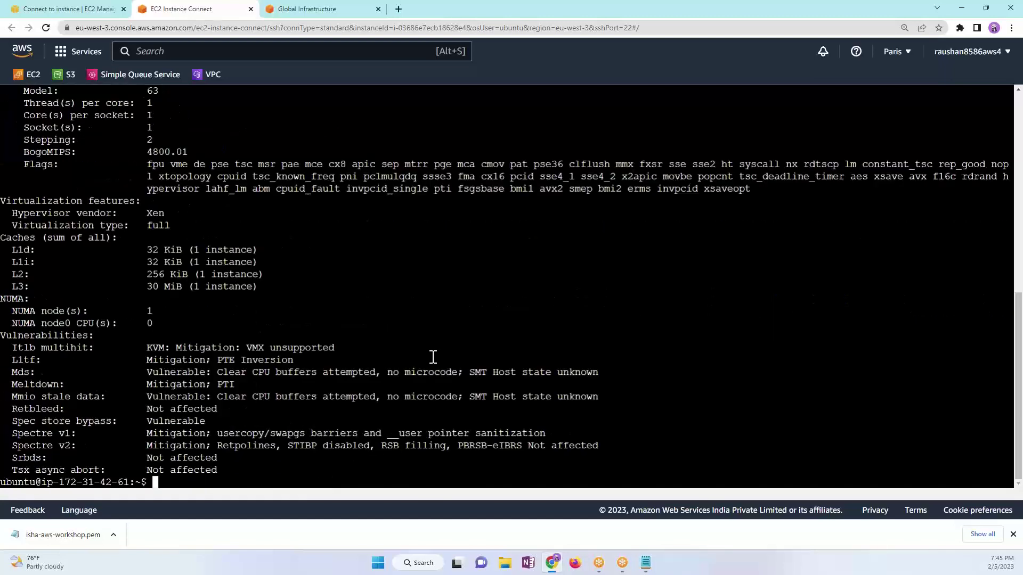
Step: Run free -h on the server and check its total memory
text(free -j)
key(BackSpace)
text(h)
key(Return)
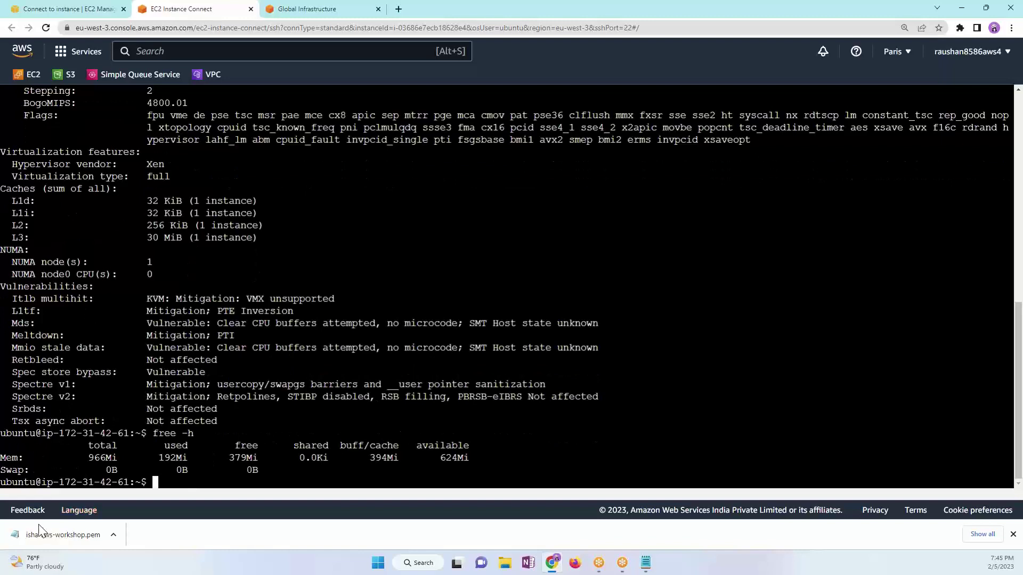
drag(83, 457, 118, 458)
click(645, 400)
Step: Run df -h on the server and check the size of the root filesystem
text(df -h)
key(Return)
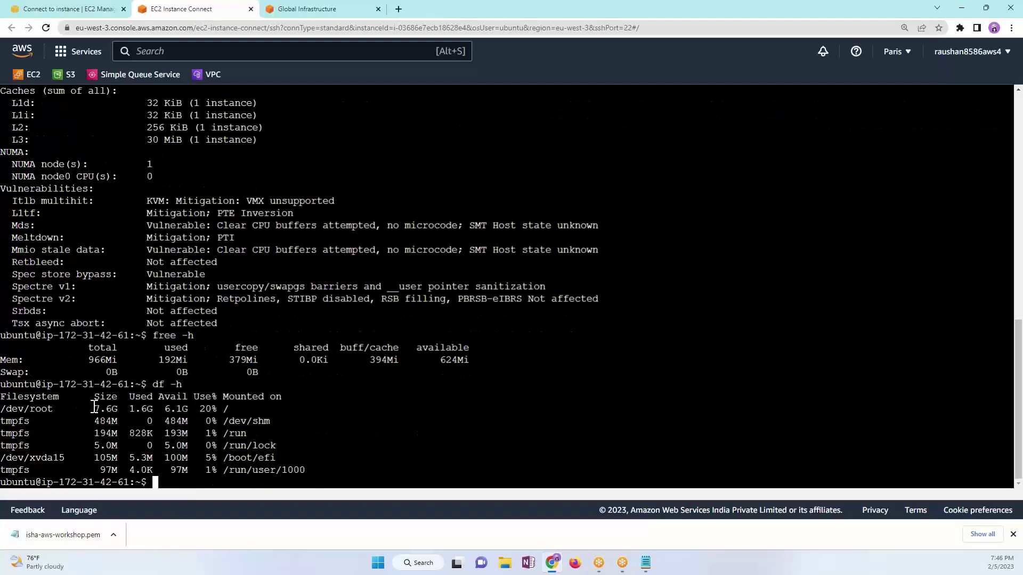
drag(93, 409, 114, 409)
drag(305, 471, 76, 385)
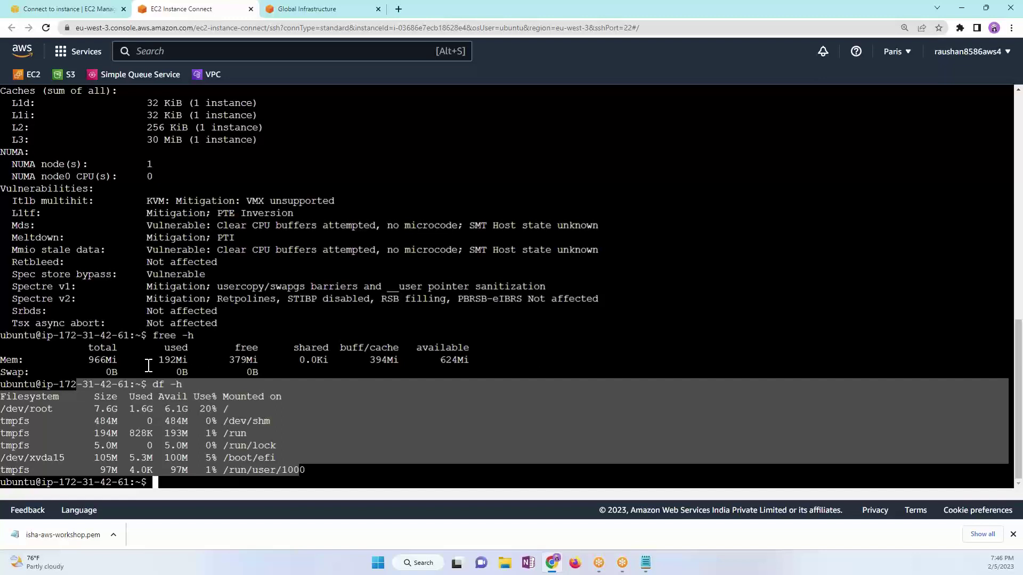
click(403, 416)
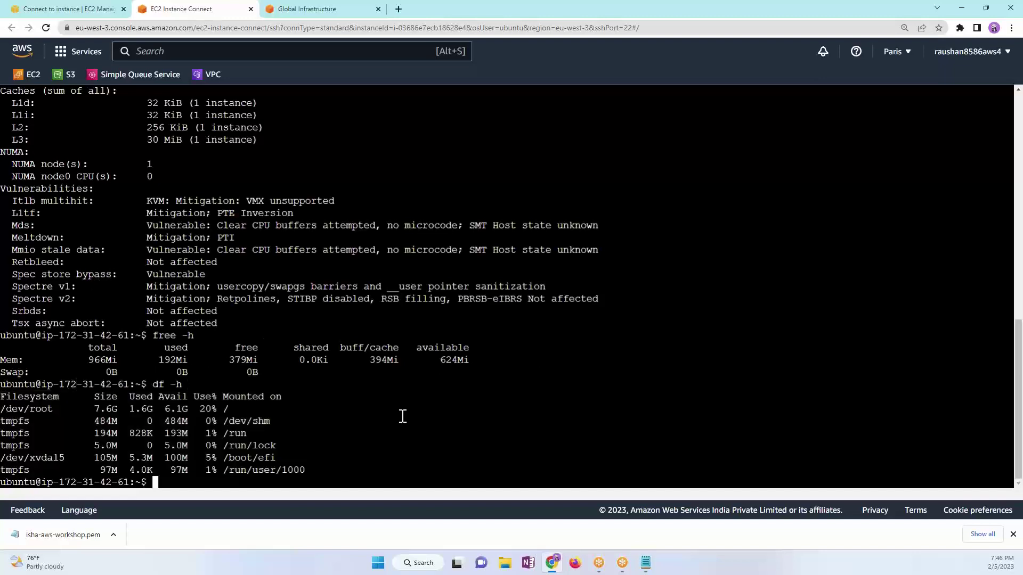
Step: Switch the terminal session to the root user with sudo su -
text(sudo su -)
key(Return)
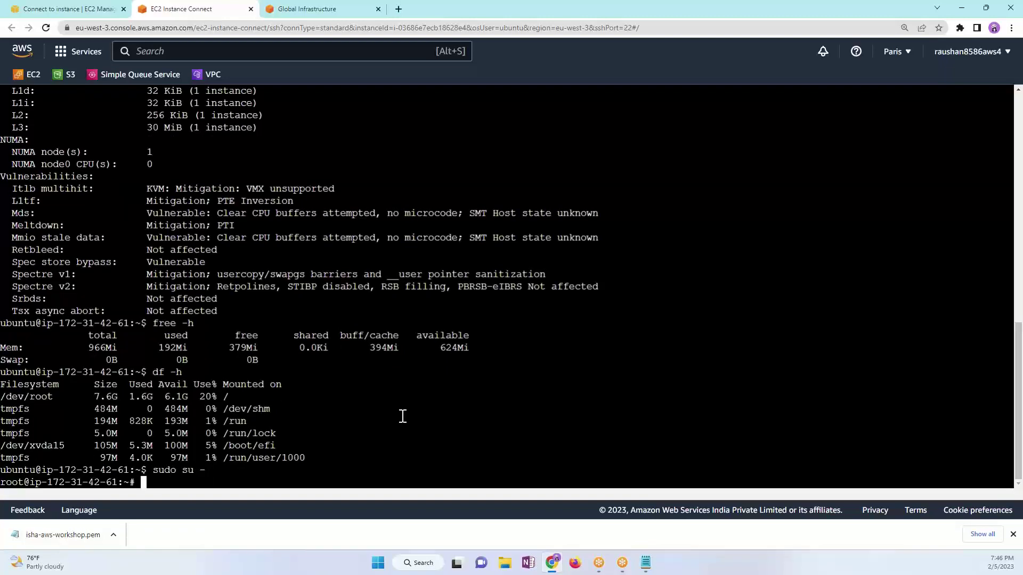
scroll(395, 382, up, 2)
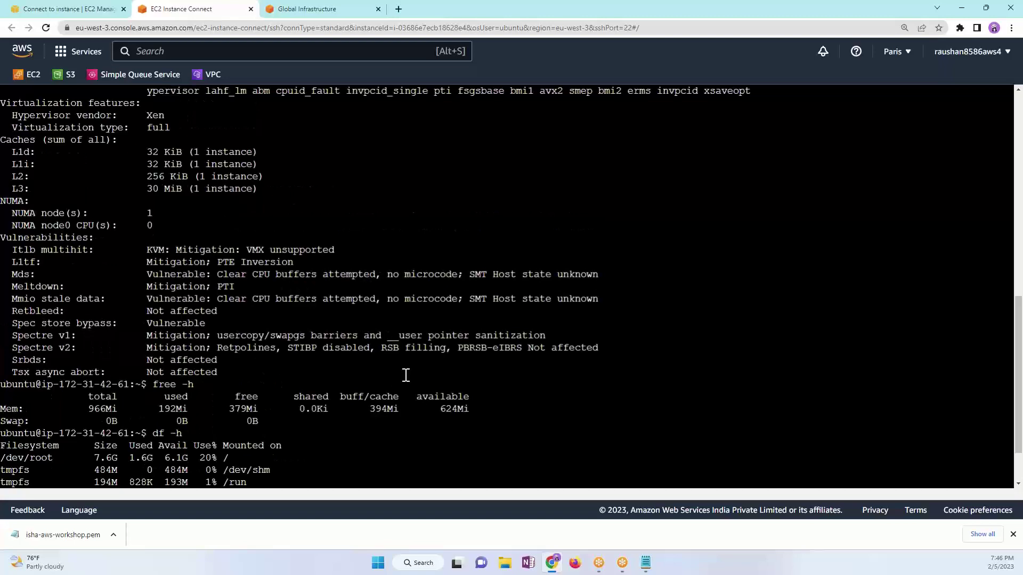
scroll(406, 376, down, 2)
key(Return)
key(Return)
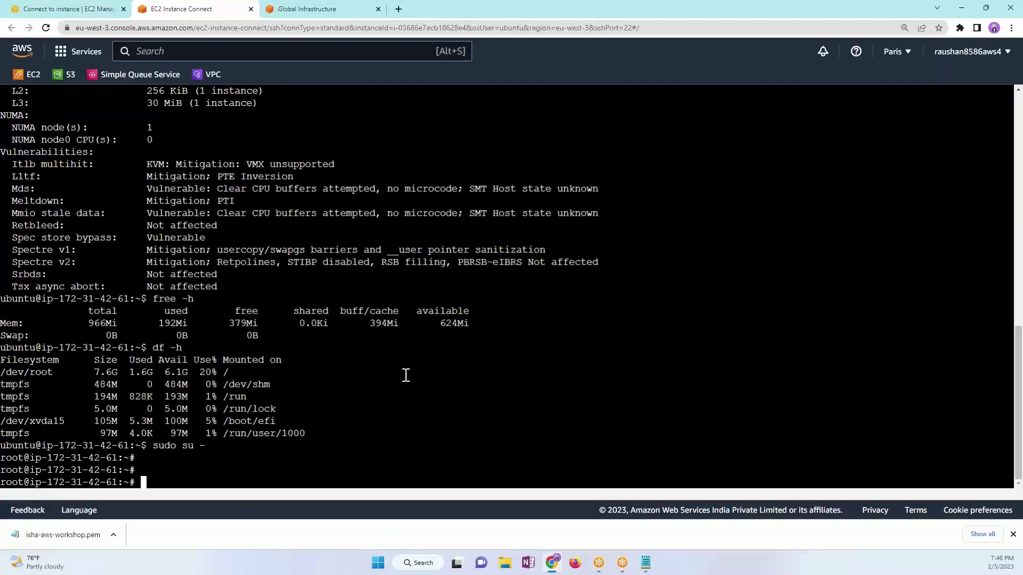
Step: Refresh the server's package lists with apt update -y, and clear the terminal
text(apt update -y)
key(Return)
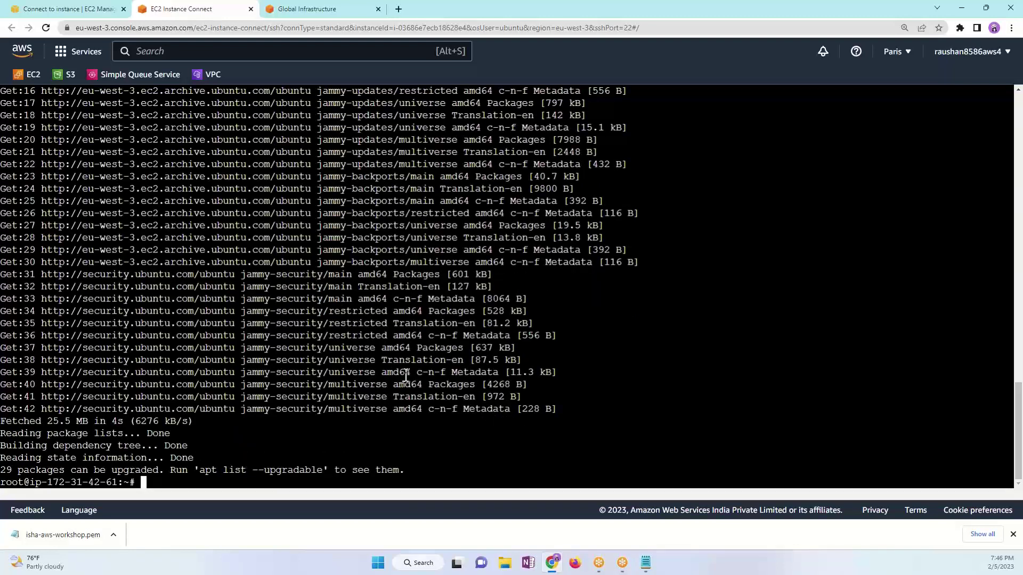
text(clear)
key(Return)
key(Return)
key(Return)
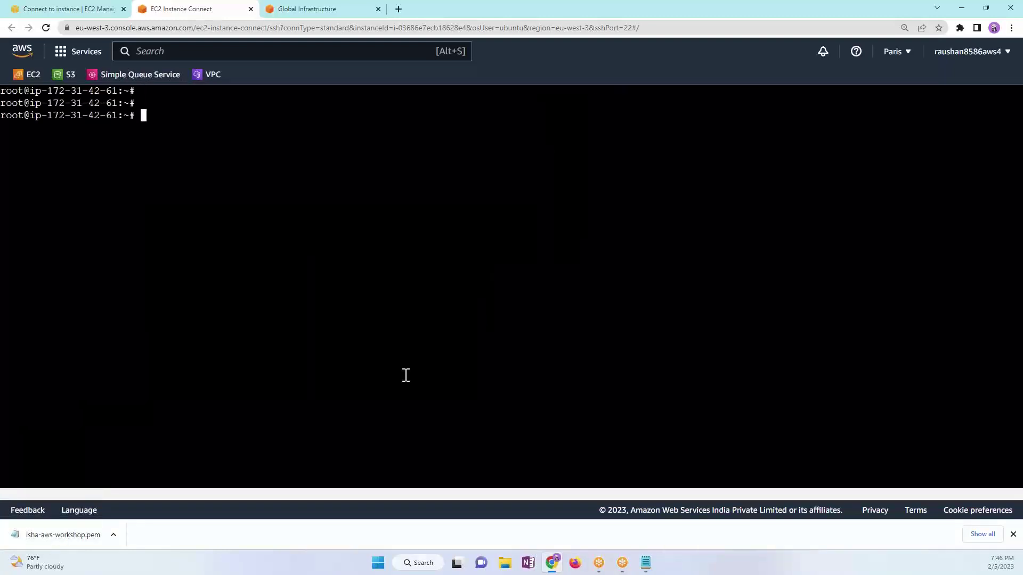
key(Return)
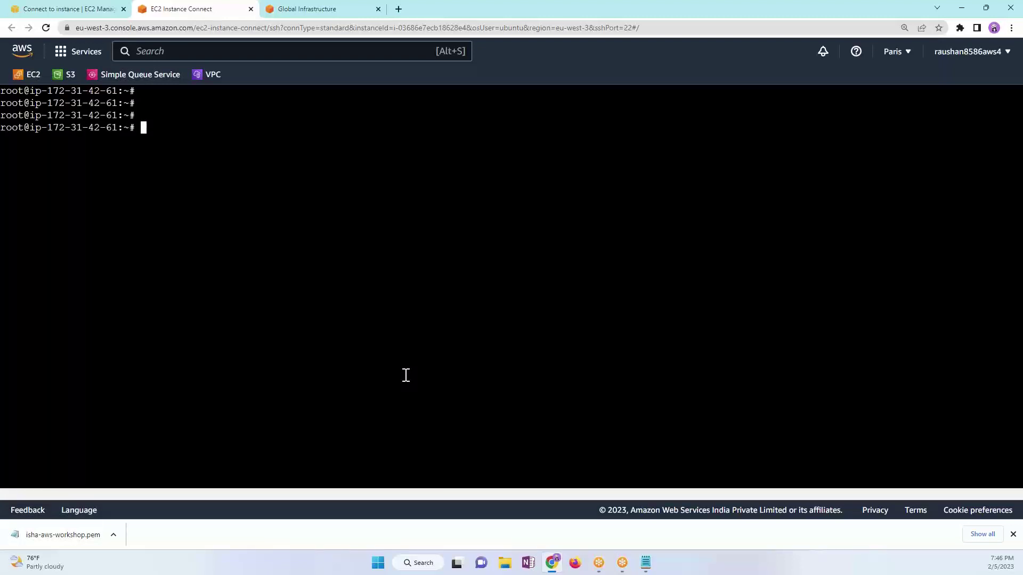
Step: Install the Apache web server with apt install apache2, agreeing to continue with the installation
text(apt install apac)
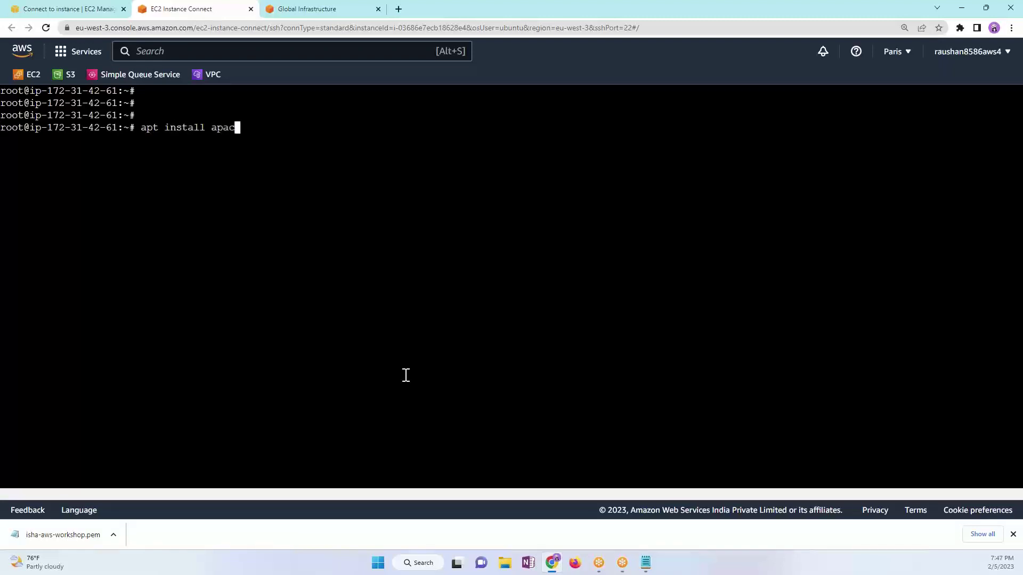
text(he2)
key(Return)
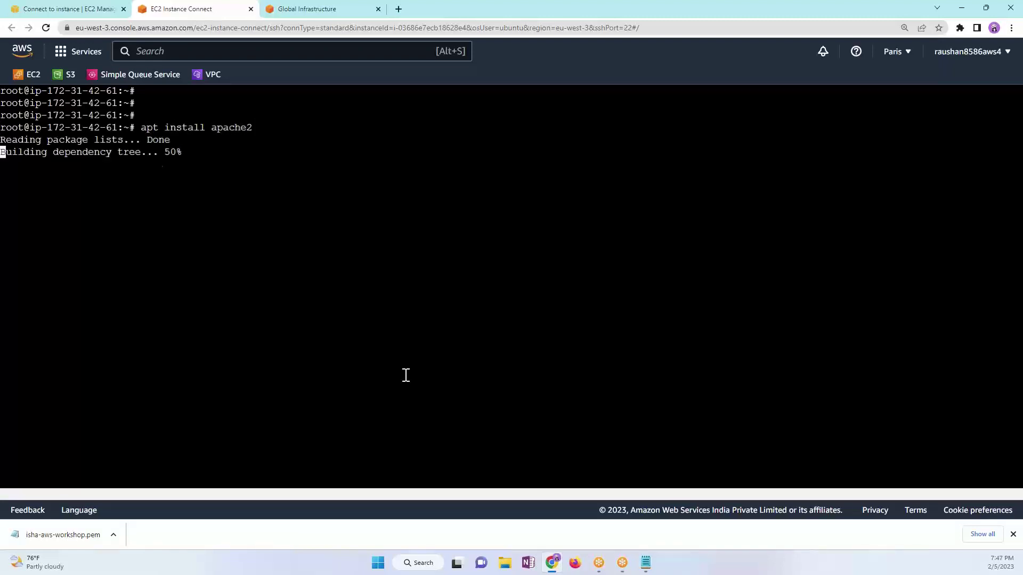
text(Y)
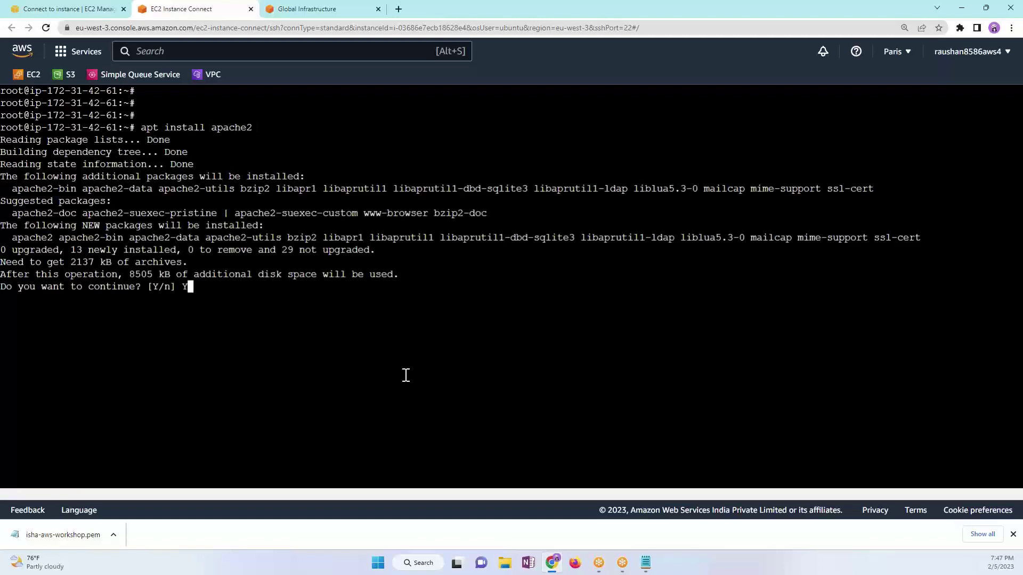
key(Return)
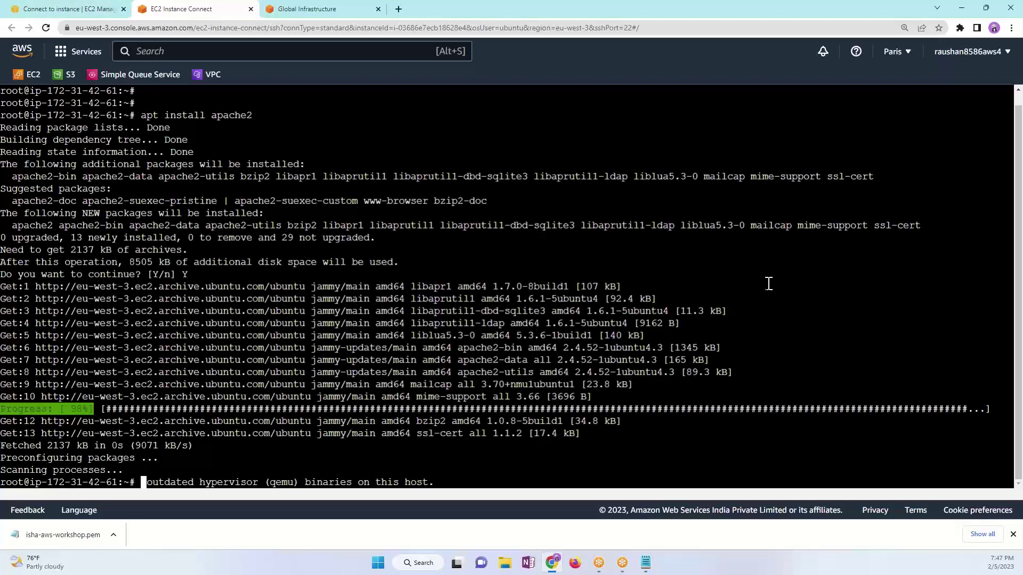
key(ctrl+minus)
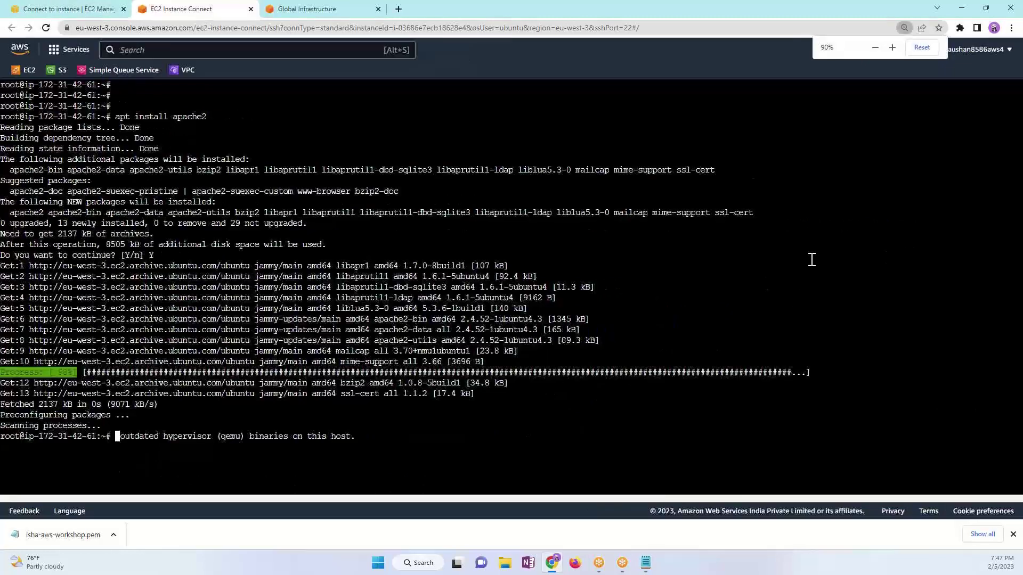
key(ctrl+plus)
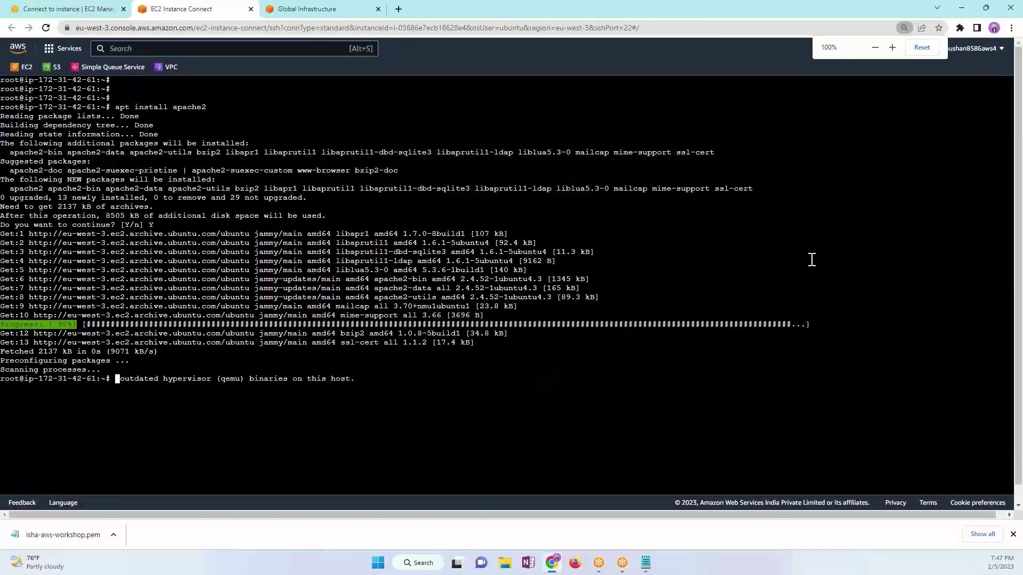
Step: Check the Apache service with systemctl status apache2 and review the whole status report
key(Return)
key(Return)
key(Return)
key(Return)
key(Return)
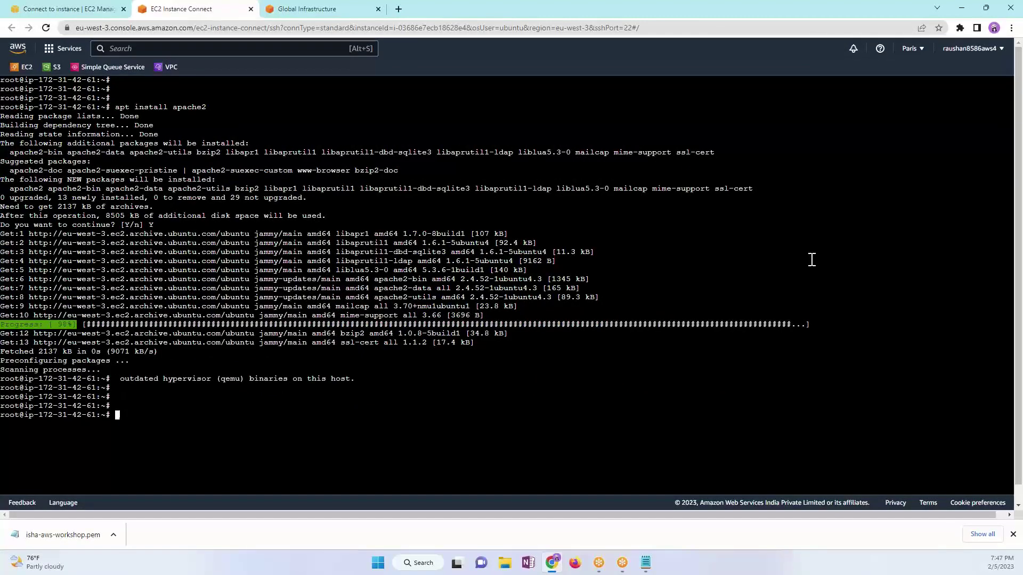
key(ctrl+plus)
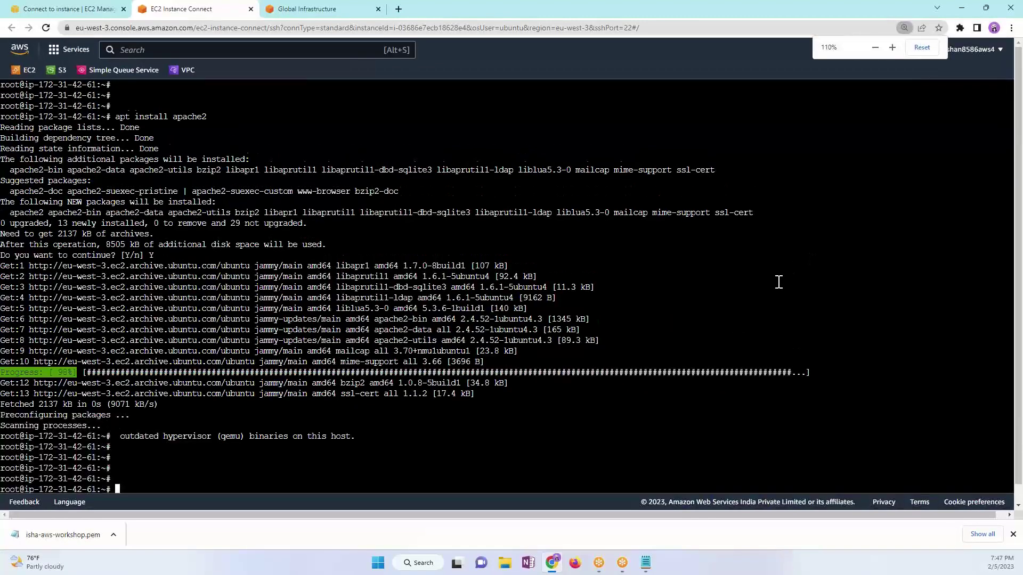
key(ctrl+minus)
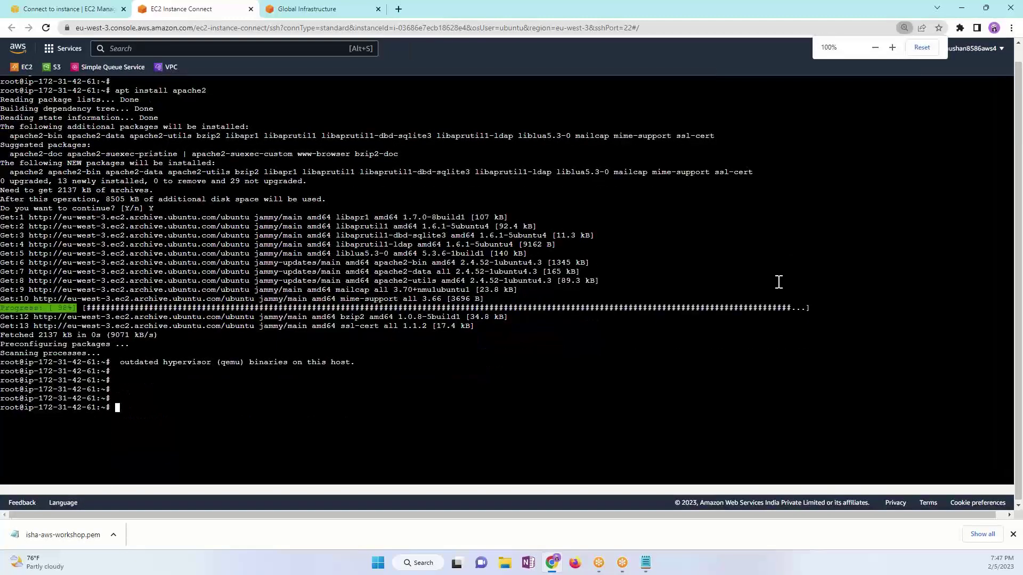
key(Return)
key(Return)
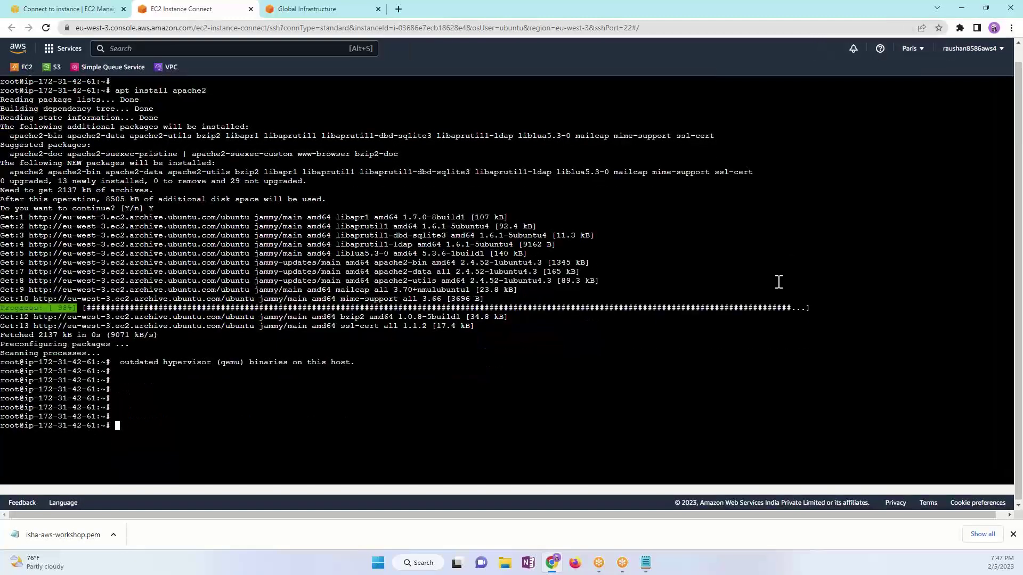
text(system)
text(ctl; )
text(status apache2)
scroll(582, 309, up, 1)
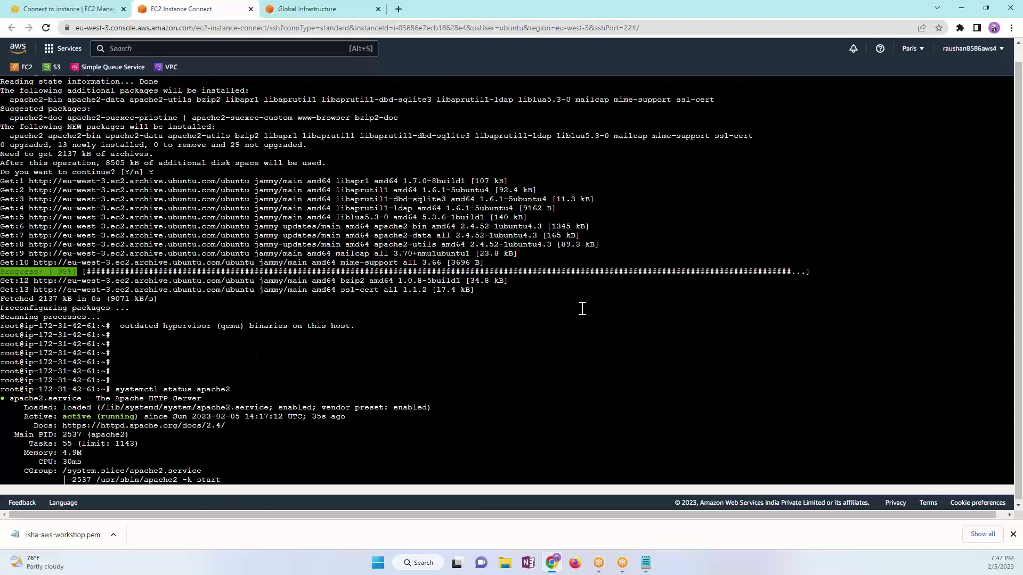
scroll(554, 316, down, 1)
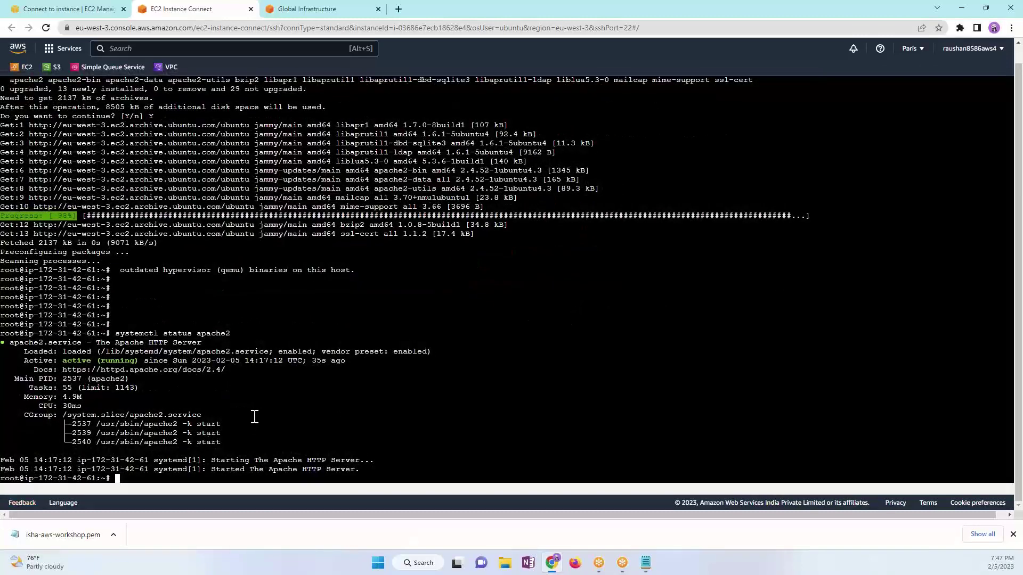
scroll(255, 416, up, 2)
scroll(381, 415, down, 2)
scroll(598, 317, up, 2)
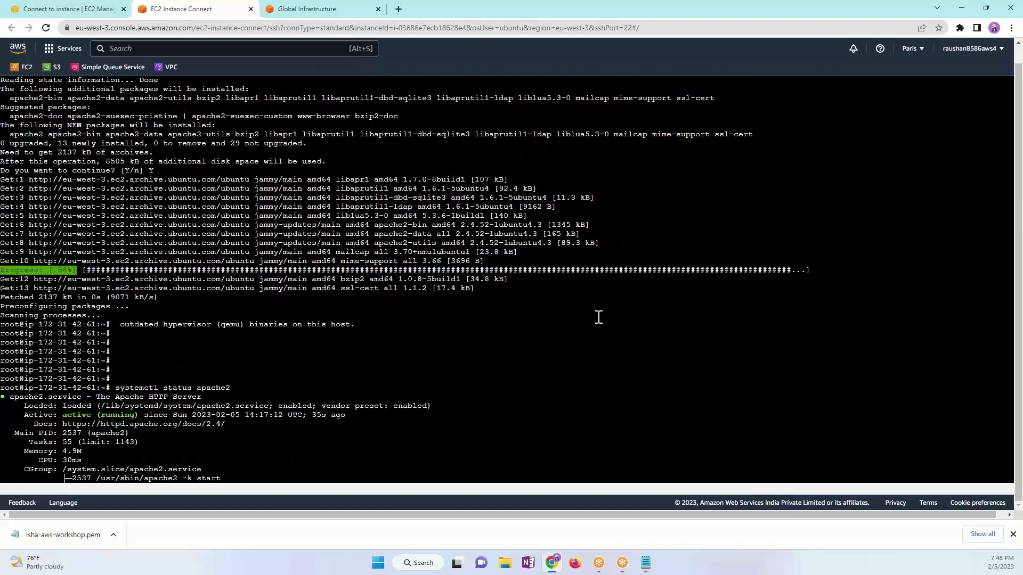
scroll(598, 317, down, 2)
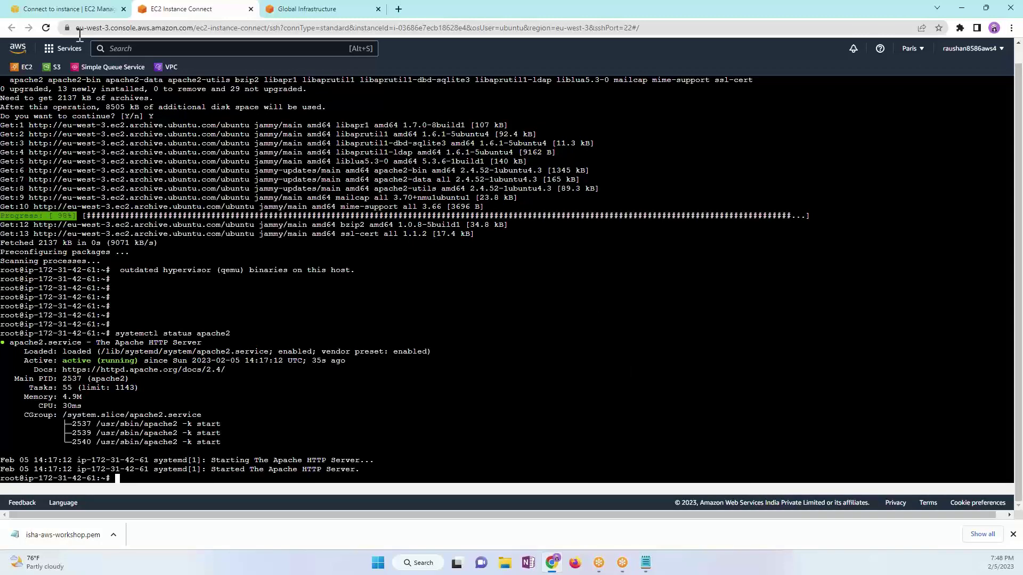
click(72, 11)
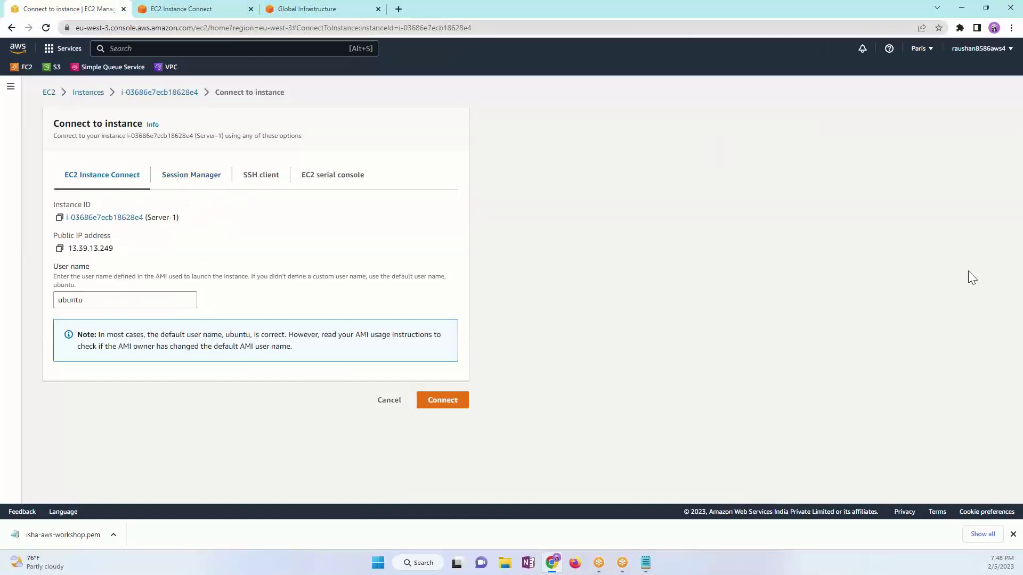
key(super+Down)
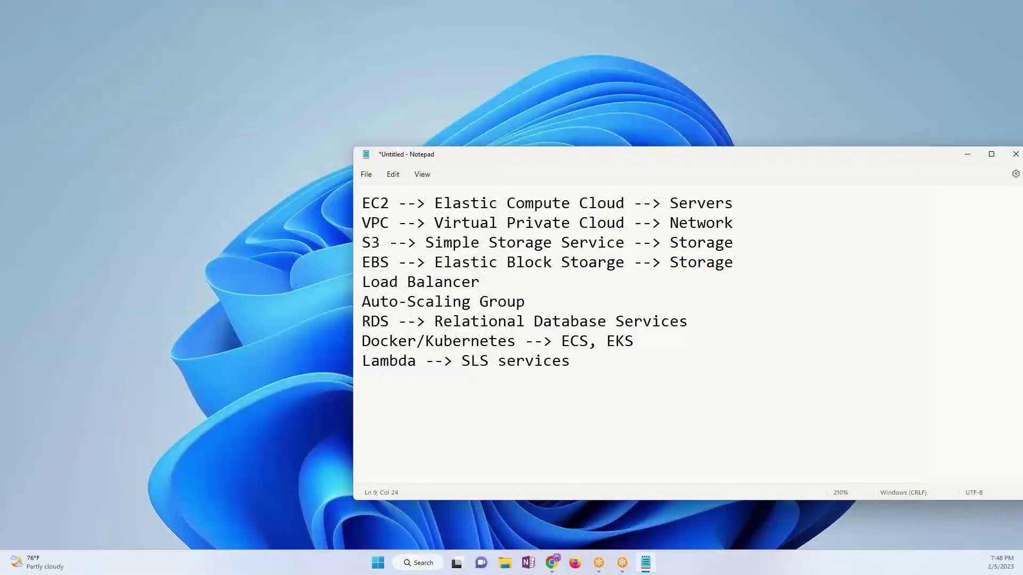
key(alt+Tab)
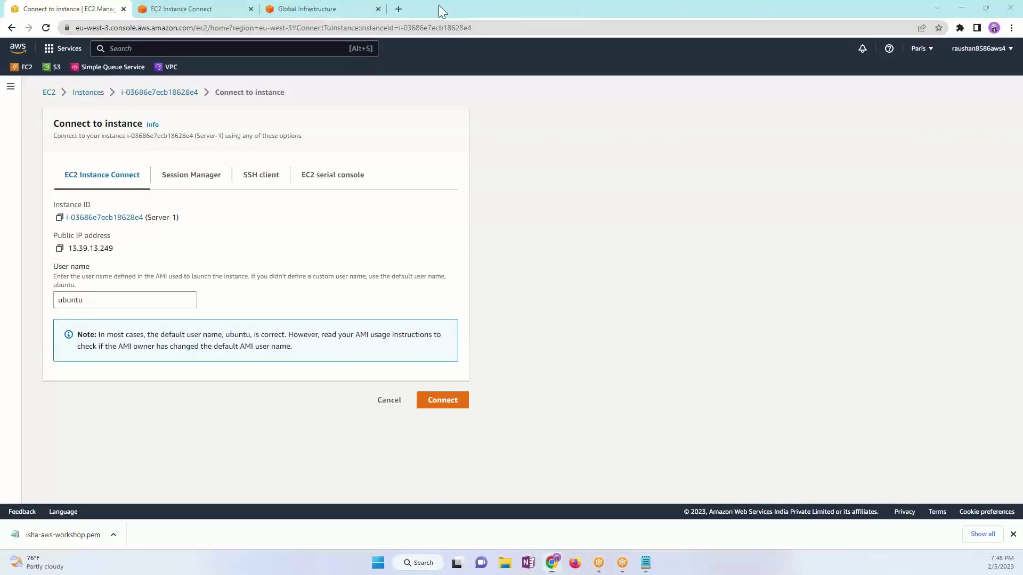
click(397, 10)
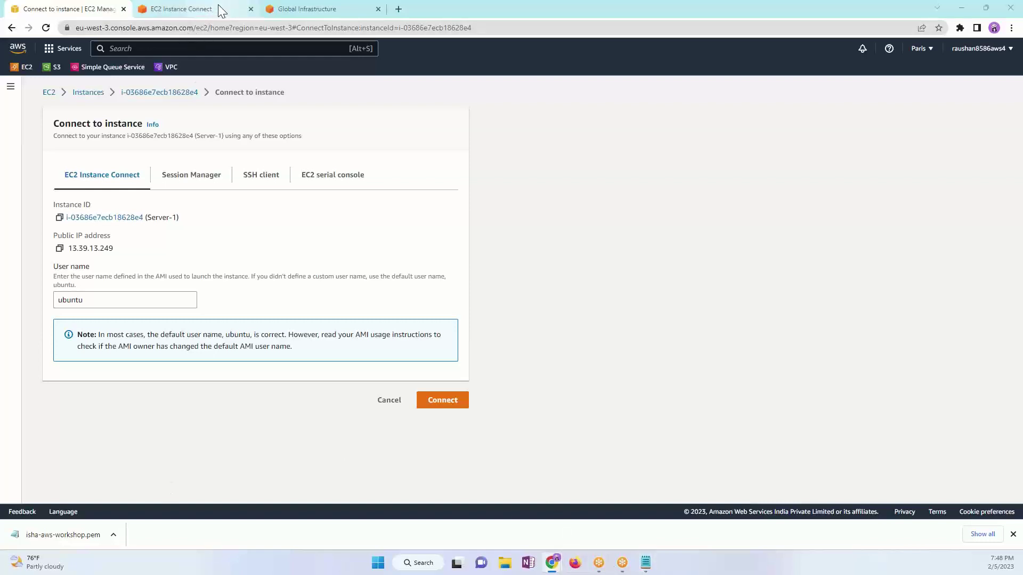
Step: Return to the server's terminal session and list its open network connections with lsof -i -P -n
click(192, 9)
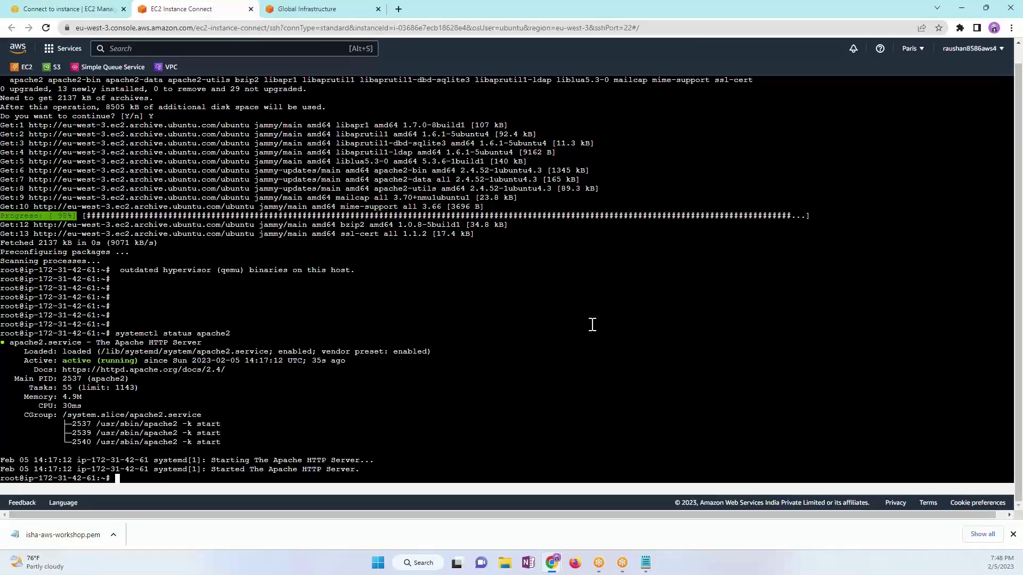
scroll(593, 320, up, 3)
ctrl+scroll(591, 322, up, 1)
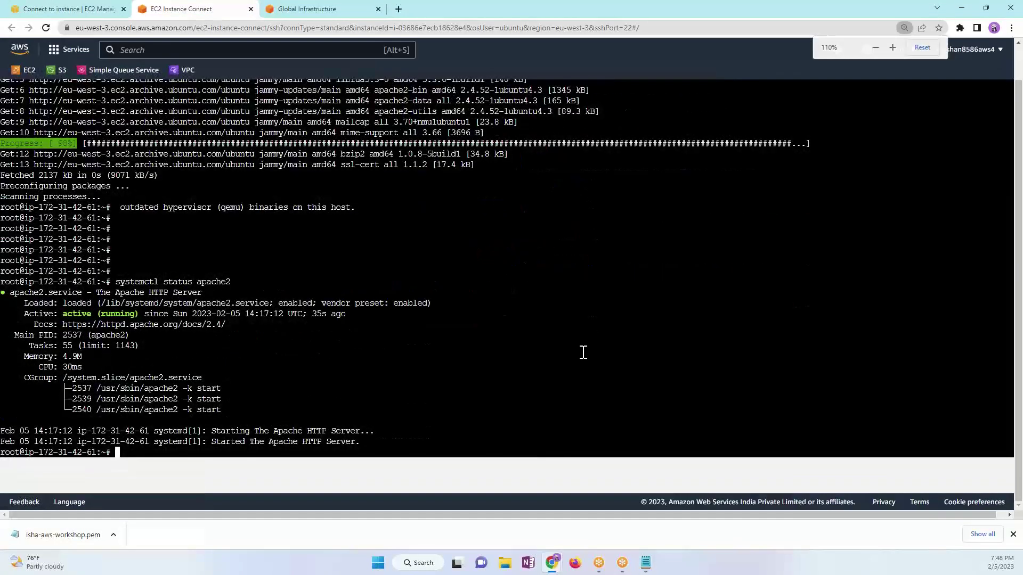
key(Return)
key(Return)
key(Return)
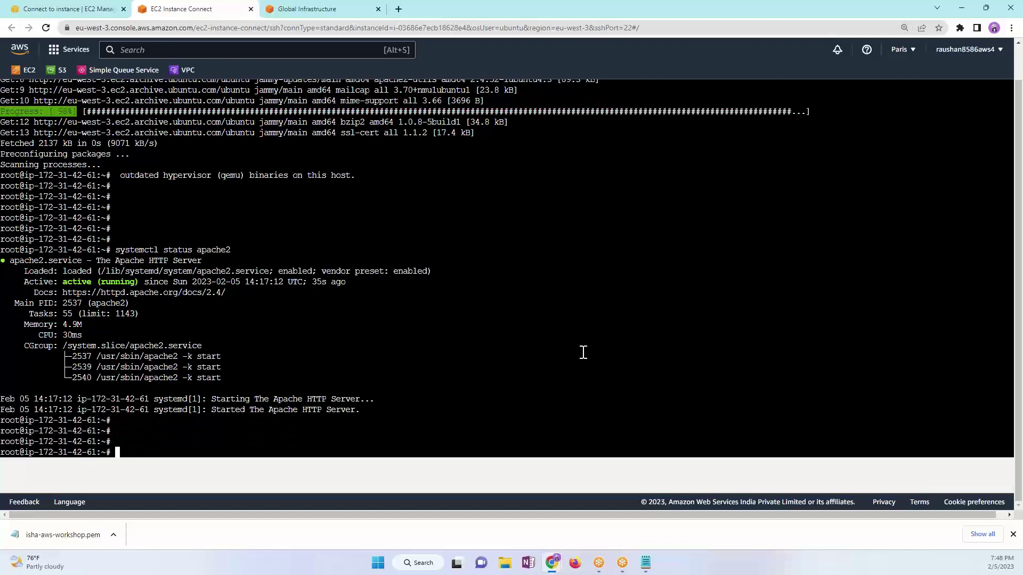
text(lsof )
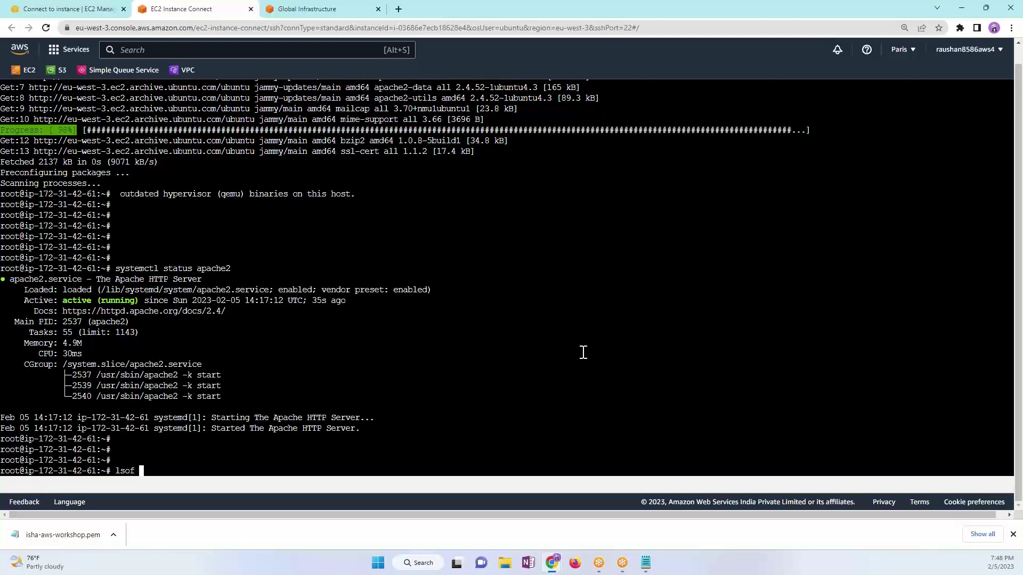
text(-i -P -n)
key(Return)
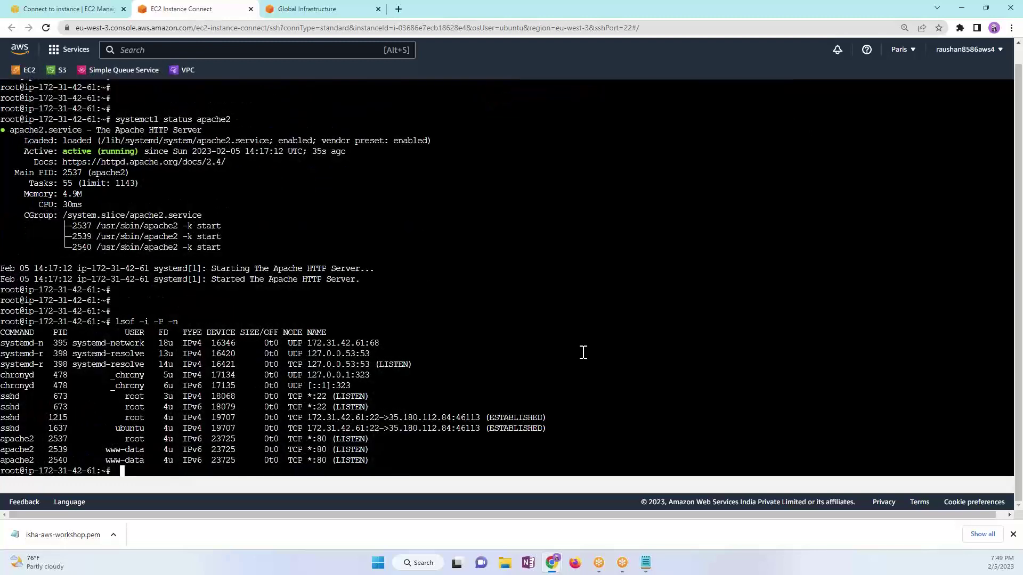
Step: Rerun the lsof -i -P -n listing filtered with grep LISTEN, and highlight the port numbers in the apache2 rows
key(BackSpace)
key(Up)
text(| grep LISTen)
key(BackSpace)
key(Return)
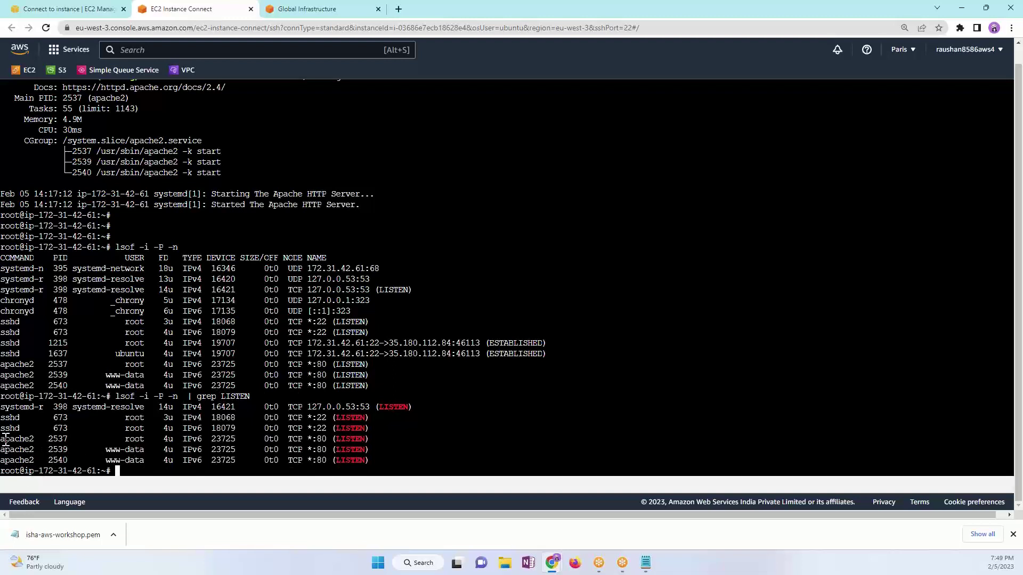
drag(5, 441, 368, 461)
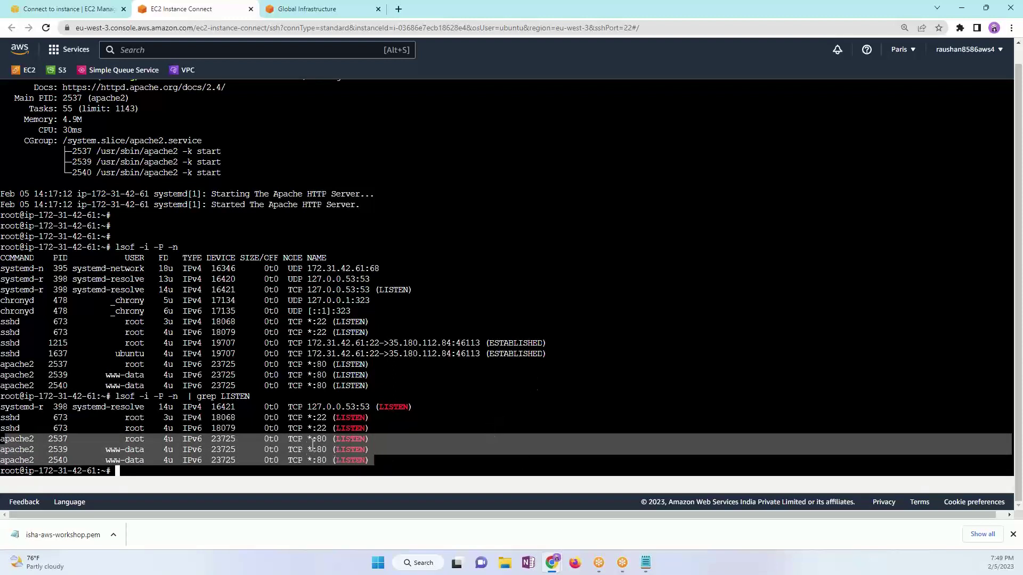
drag(318, 439, 330, 464)
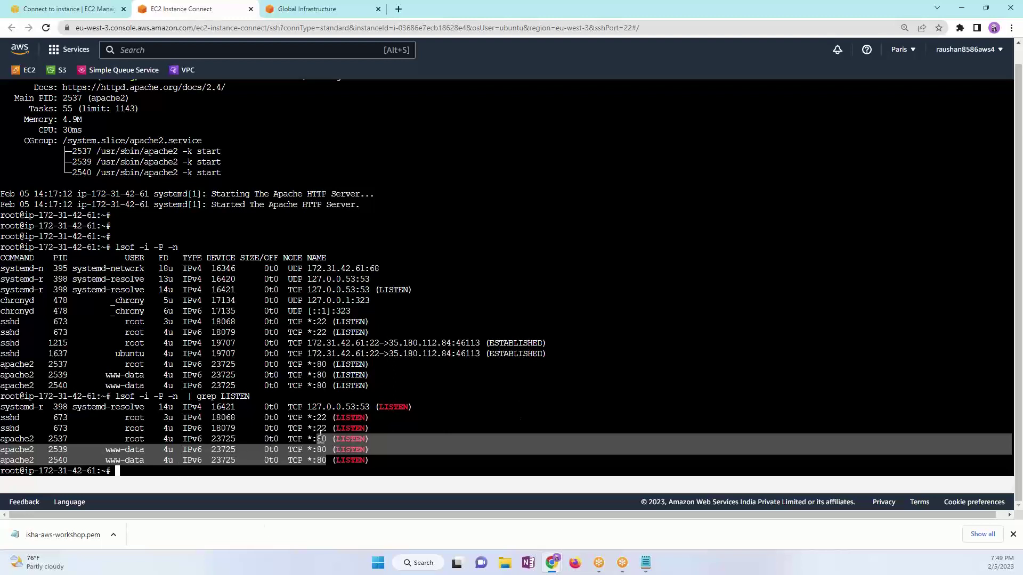
drag(316, 439, 330, 461)
Step: Return to the EC2 console, select Server-1 in the instance list and open its launch-wizard-1 security group
click(101, 15)
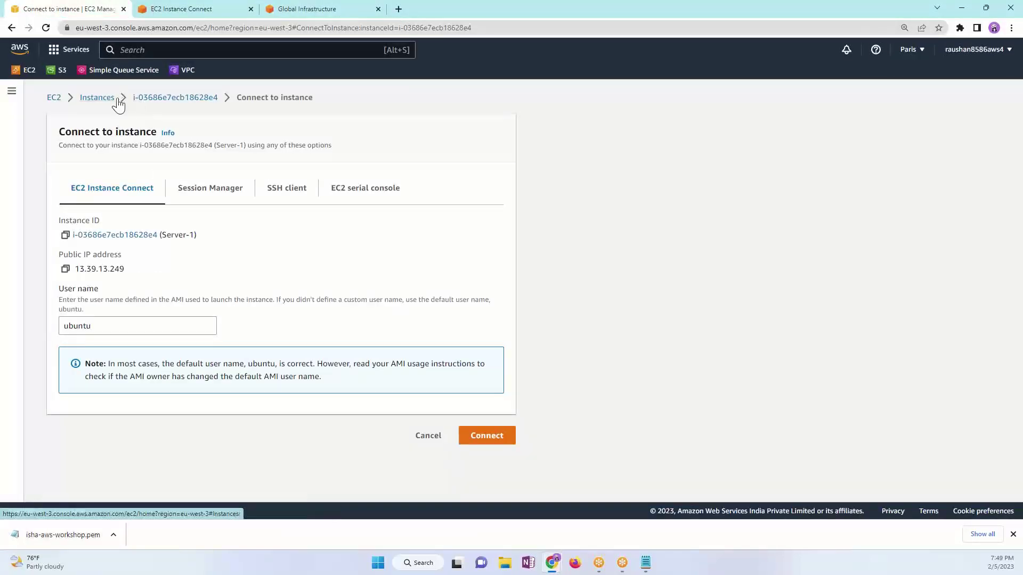
click(168, 99)
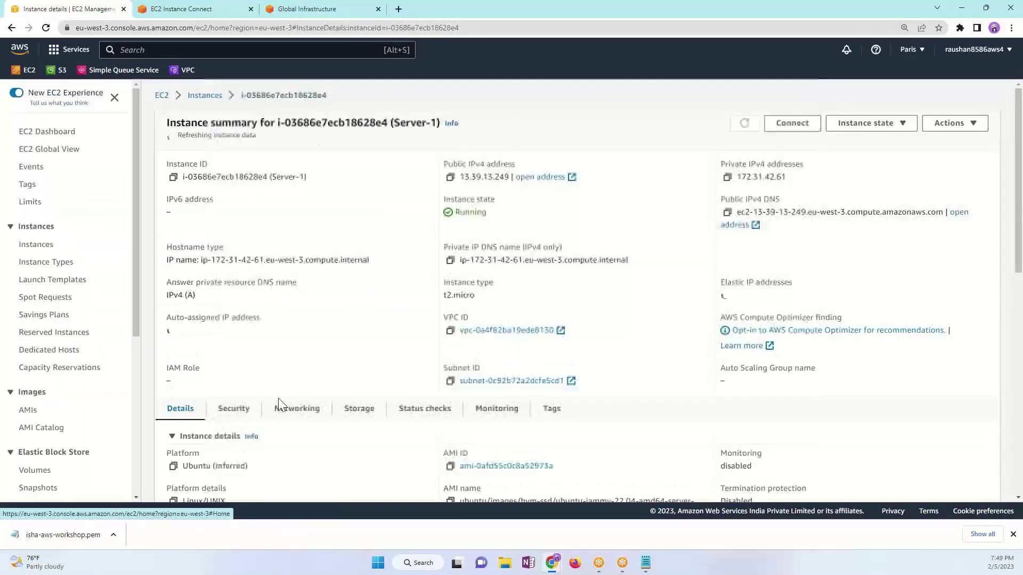
click(29, 247)
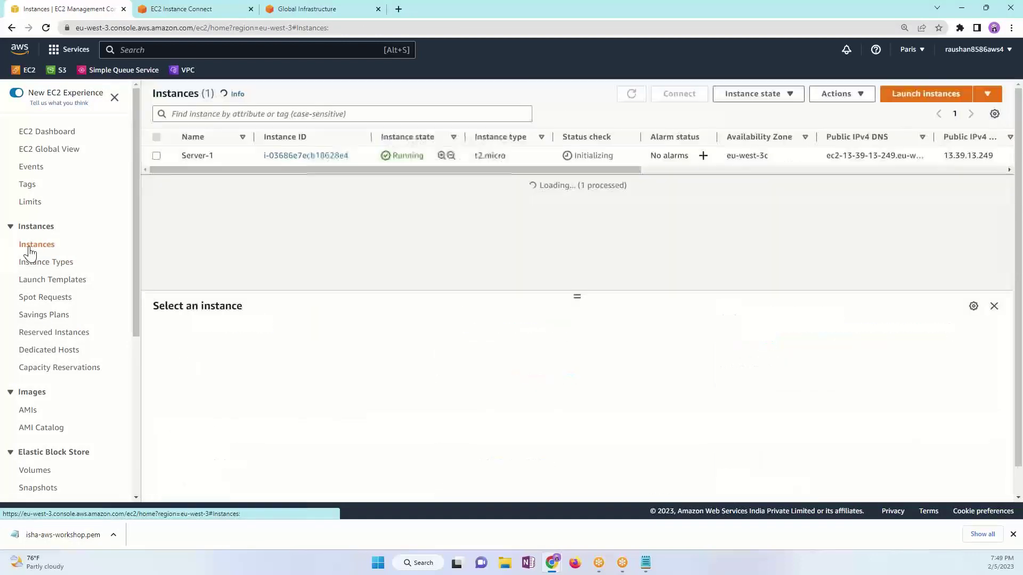
click(156, 157)
click(226, 344)
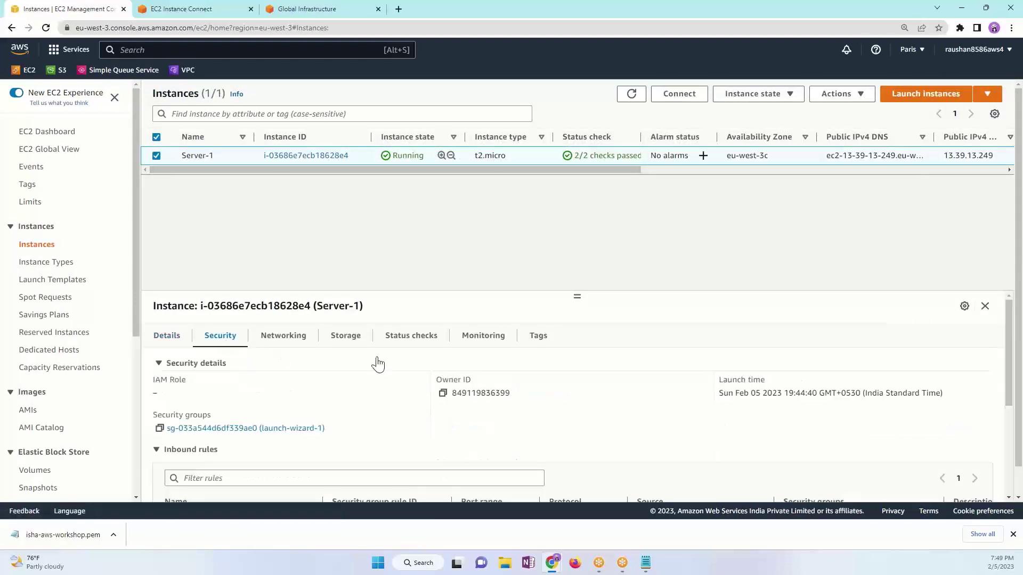
scroll(377, 358, down, 3)
scroll(294, 376, up, 3)
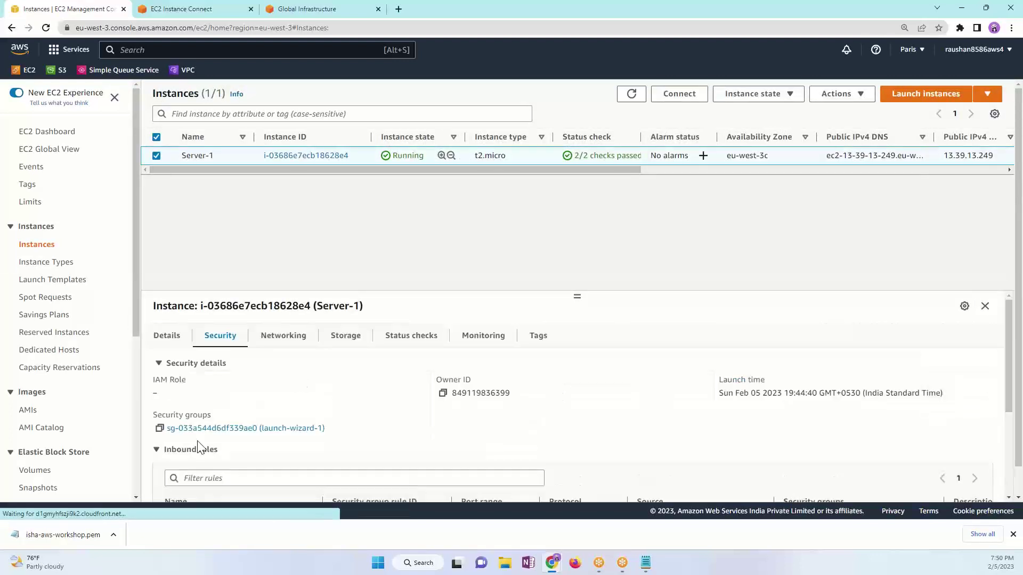
click(236, 429)
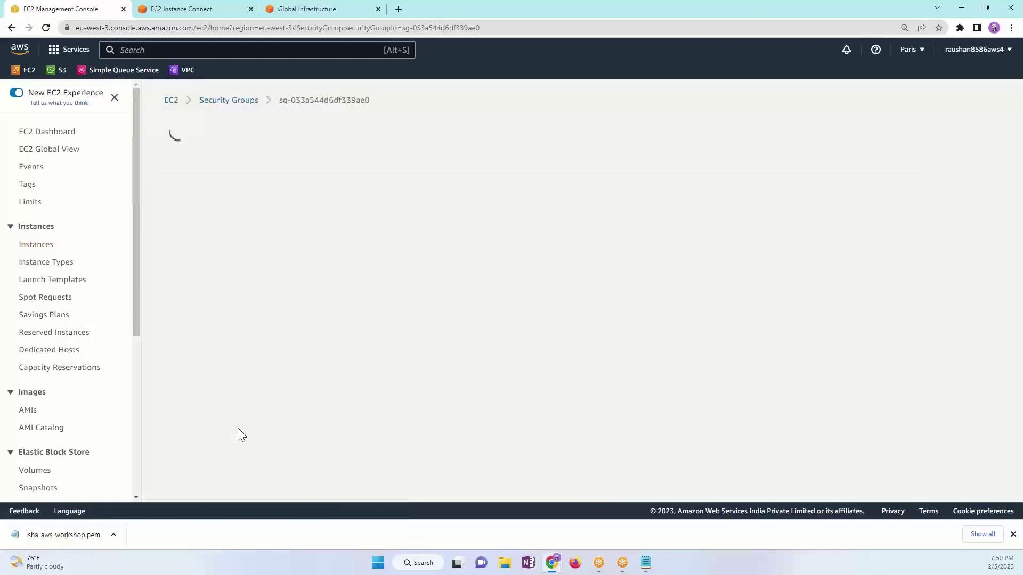
scroll(399, 426, down, 1)
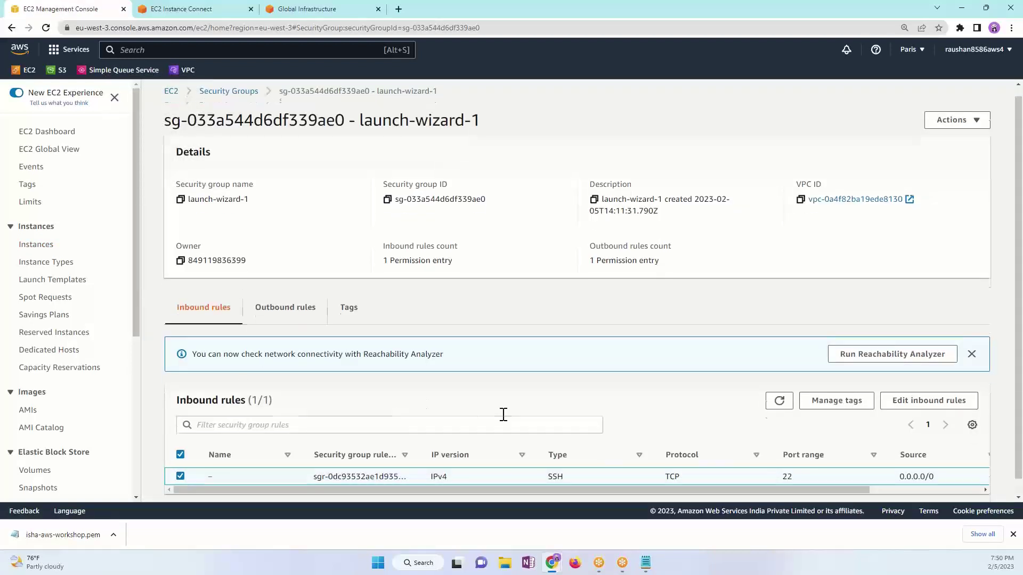
Step: Add an inbound Custom TCP rule for port 80 from source 0.0.0.0/0 to the security group, and save the rules
click(903, 383)
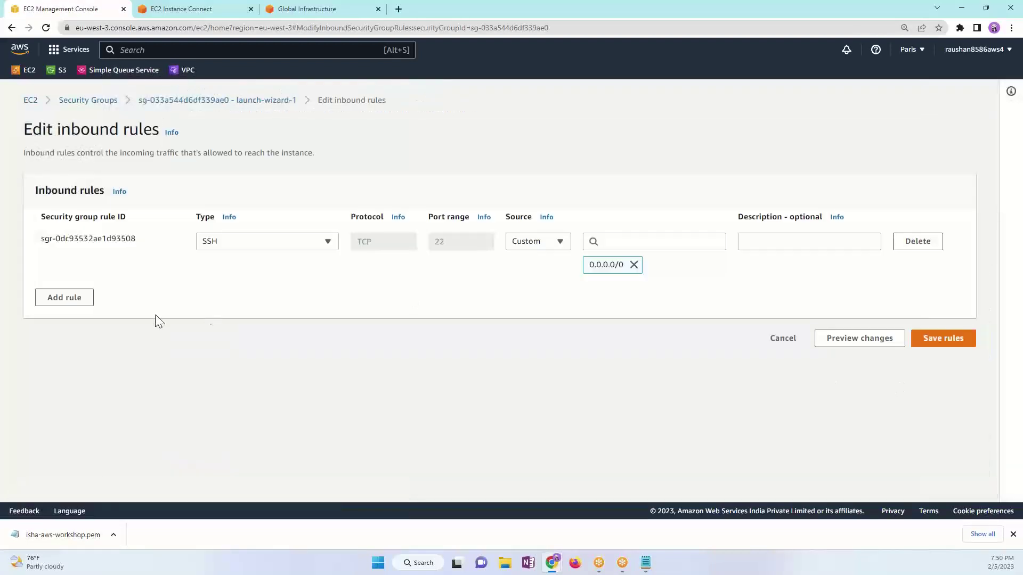
click(78, 303)
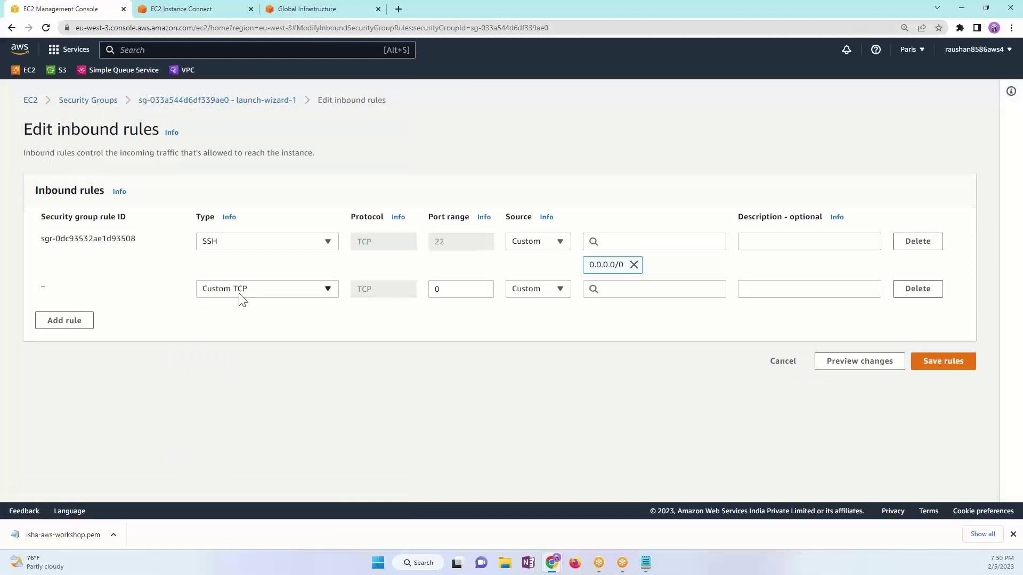
double_click(441, 289)
text(80)
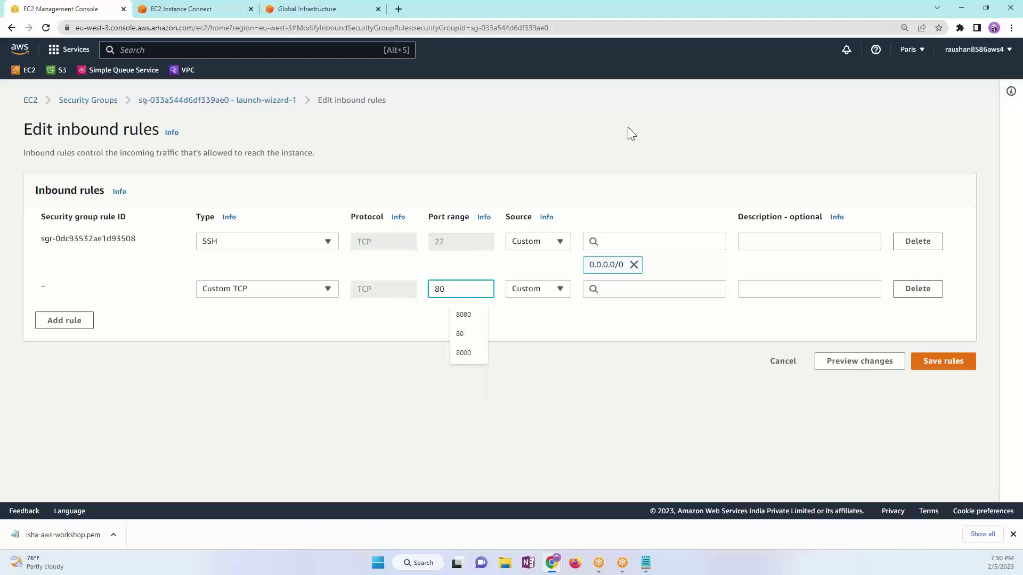
click(542, 288)
click(534, 327)
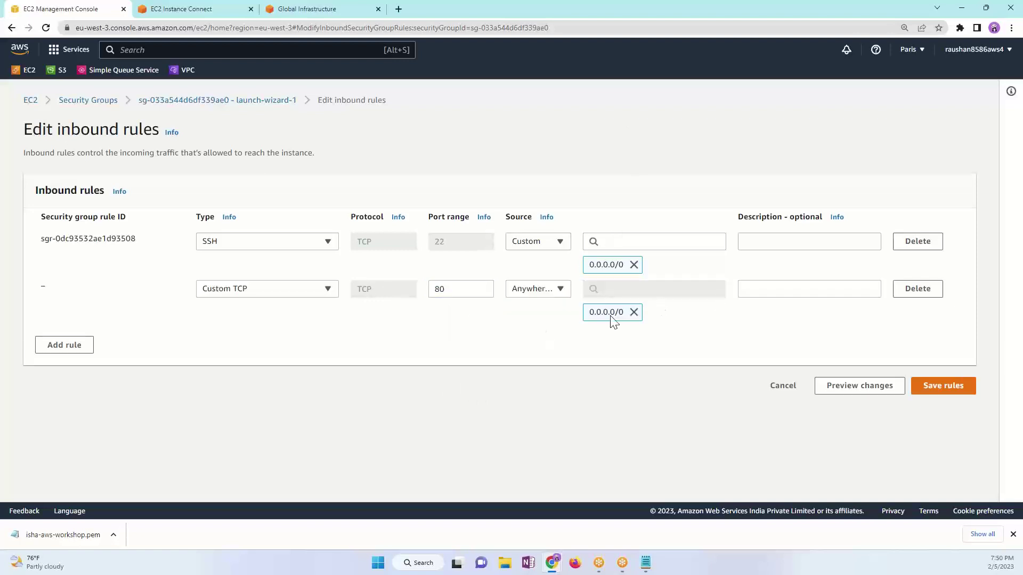
click(943, 386)
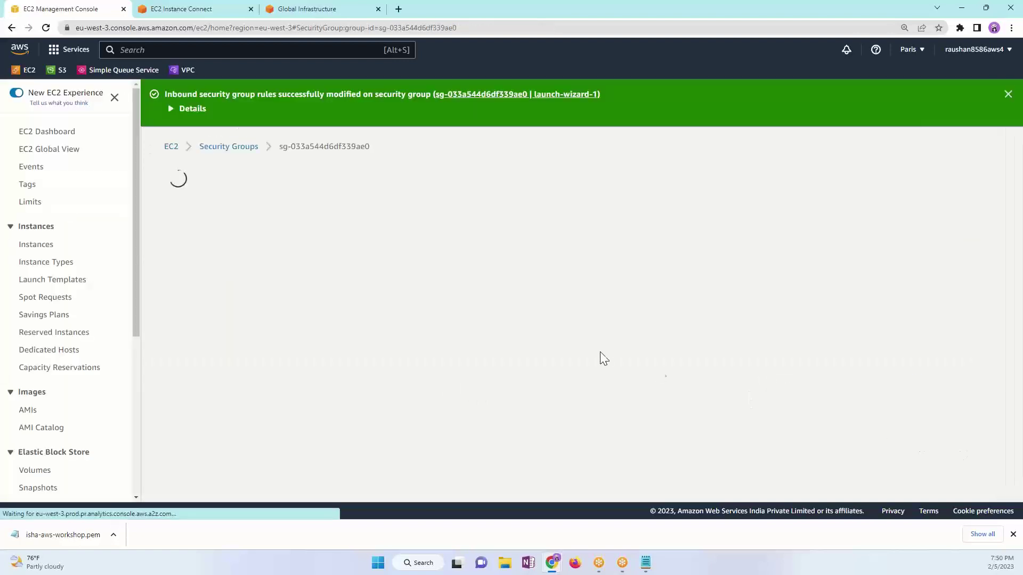
Step: Return to the instance list and copy Server-1's public IPv4 address from its details
click(36, 245)
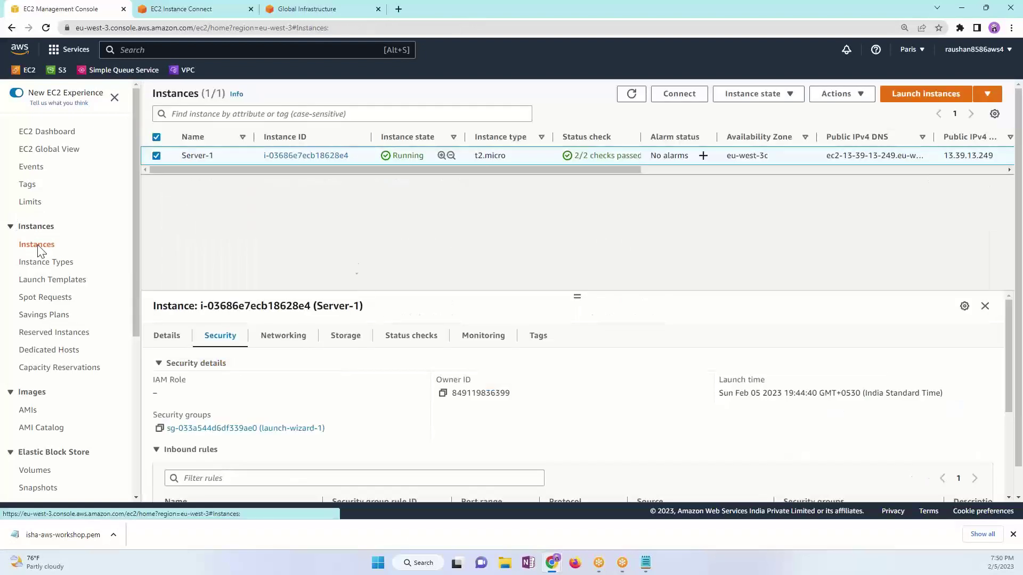
click(168, 338)
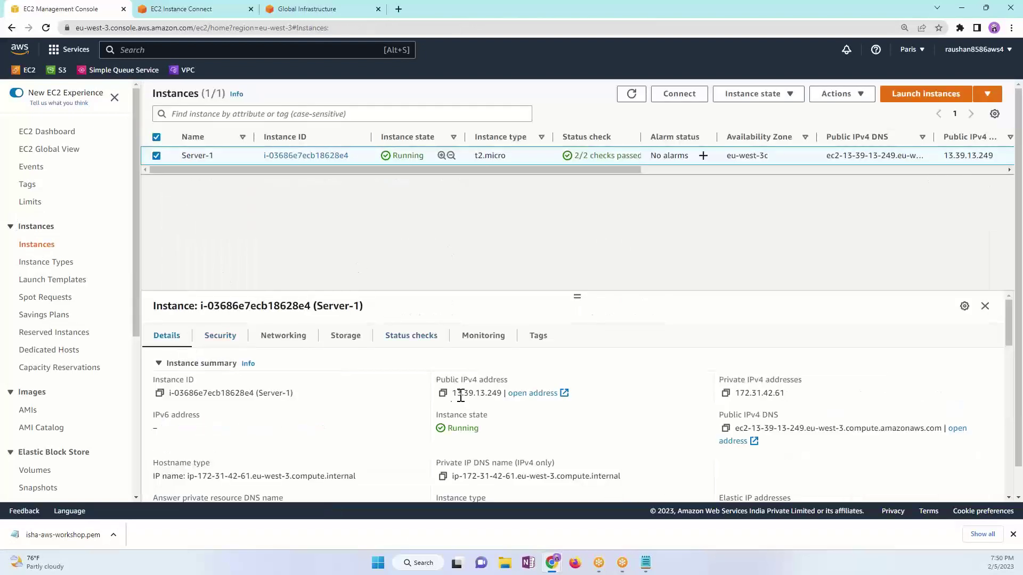
click(442, 393)
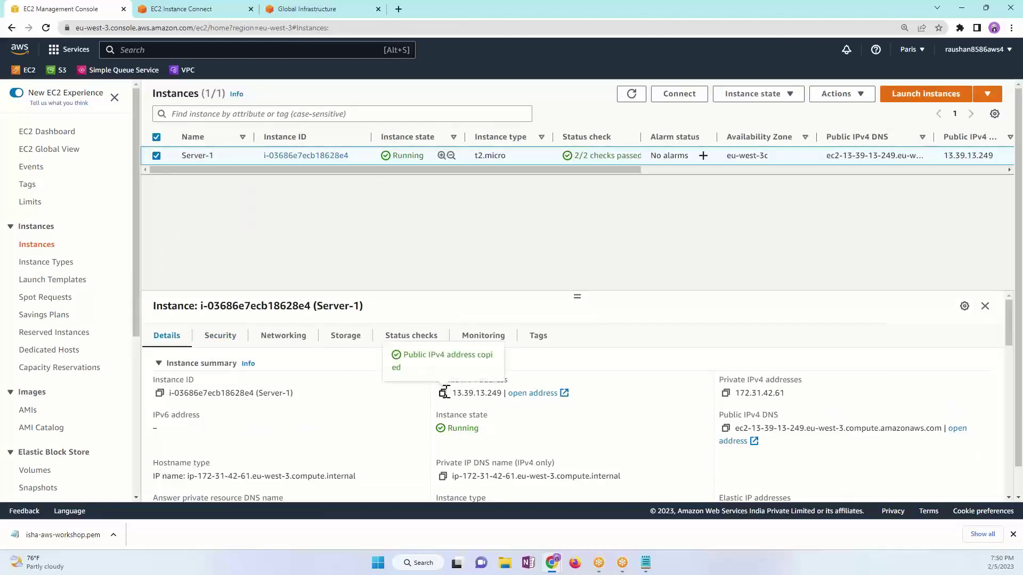
Step: Load 13.39.13.249:80 in a new browser tab, look over the Apache2 default page, dismiss the downloads bar and highlight the page's address
click(395, 13)
key(ctrl+v)
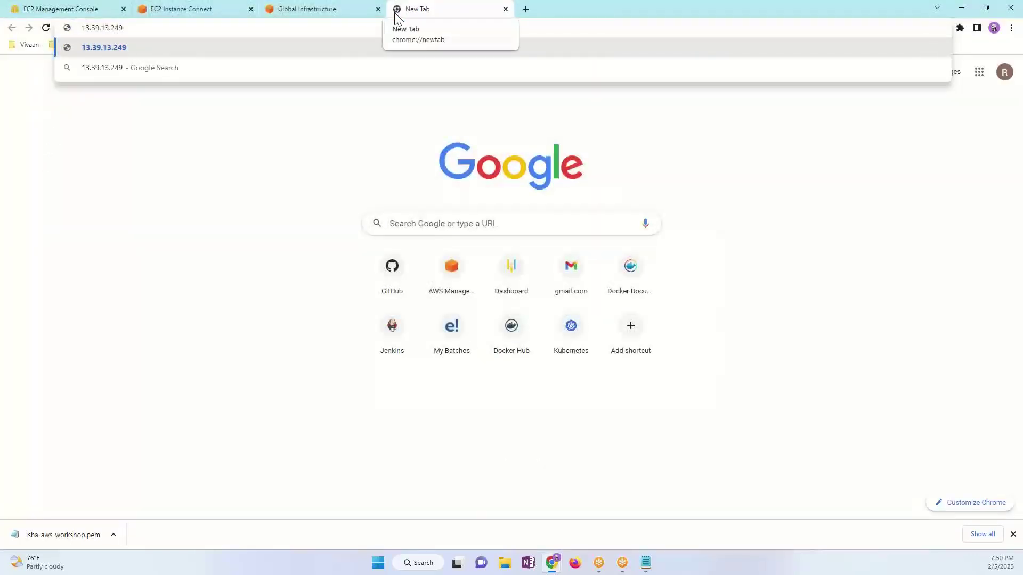
text(:80)
key(Return)
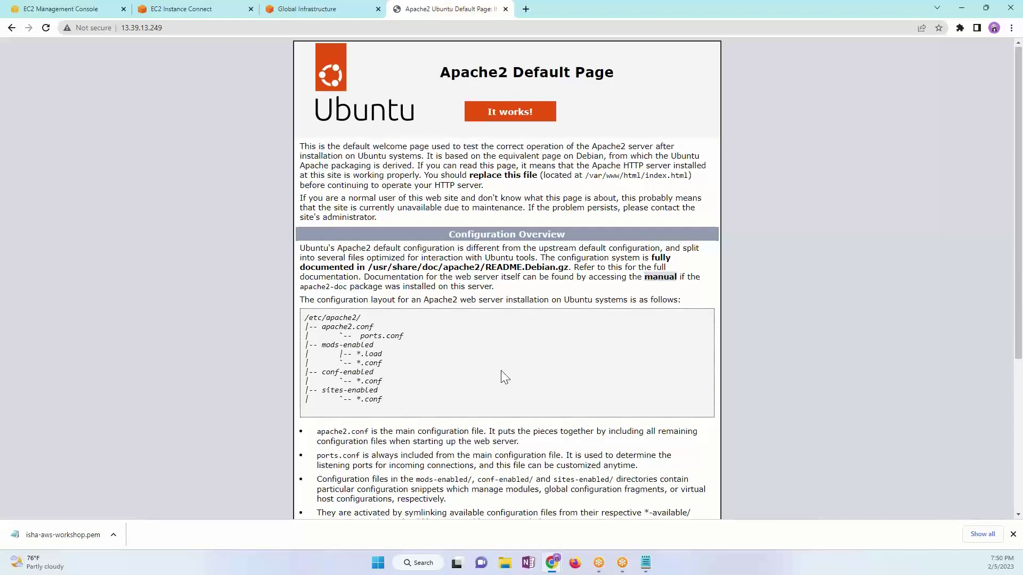
scroll(503, 375, down, 5)
scroll(501, 372, up, 5)
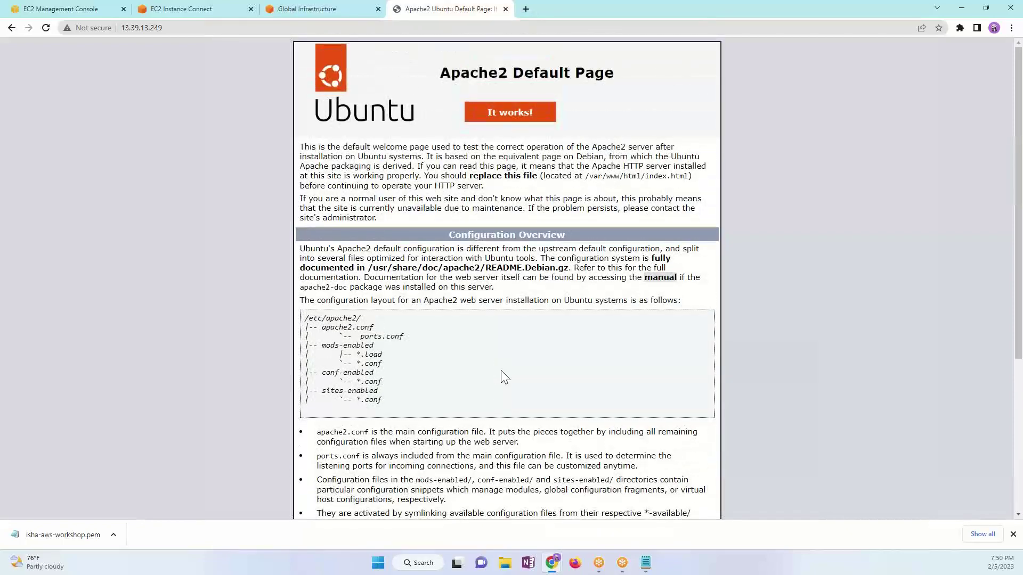
click(1013, 534)
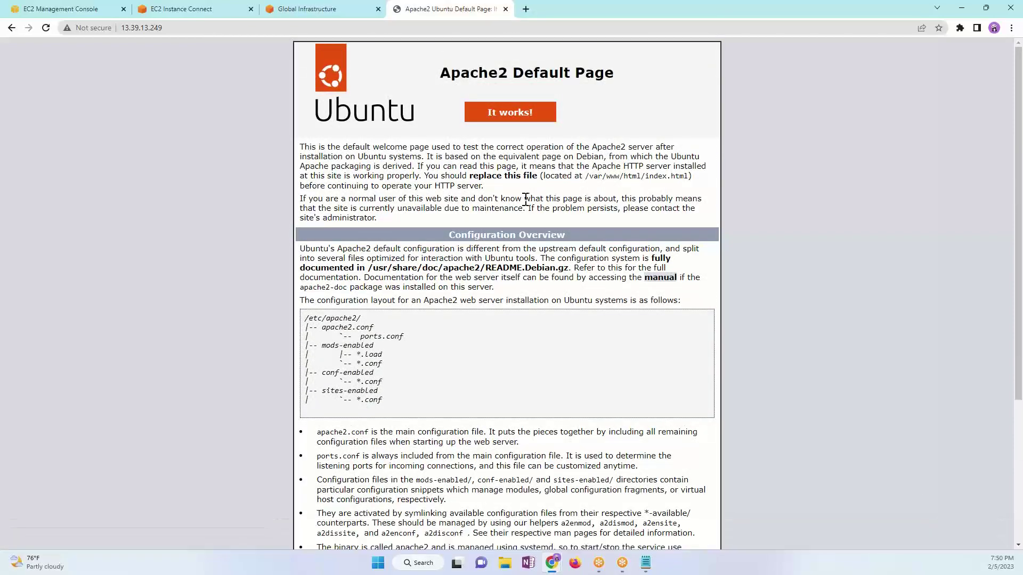
click(243, 29)
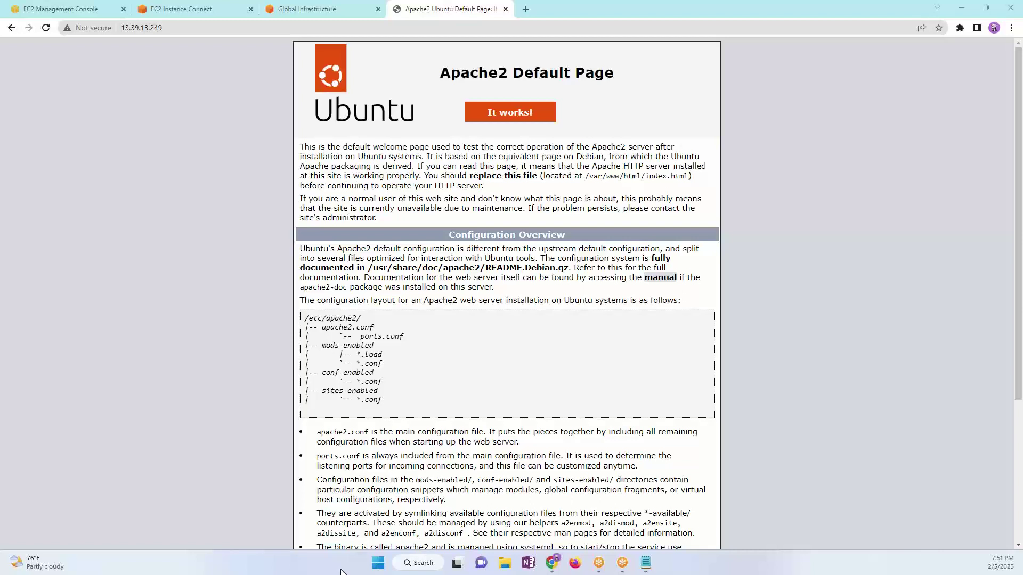
Step: Return to the EC2 instance list, show Server-1's networking details and highlight its VPC ID
click(205, 8)
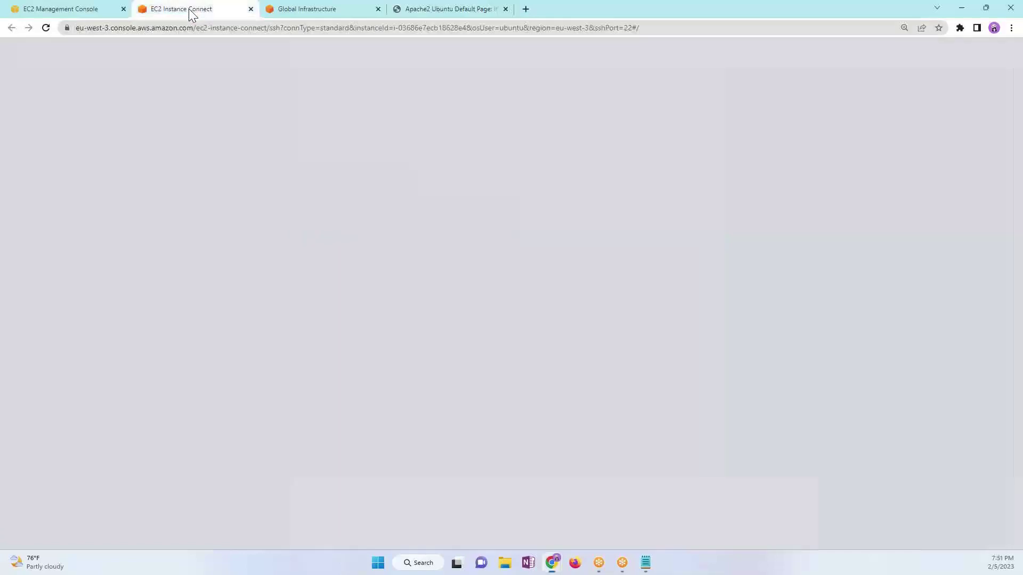
click(105, 13)
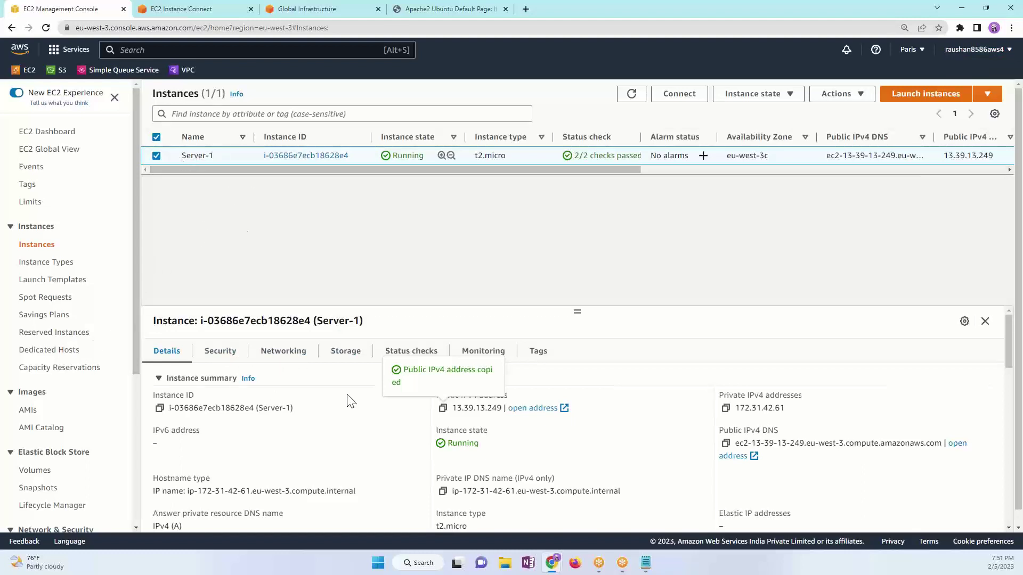
click(294, 357)
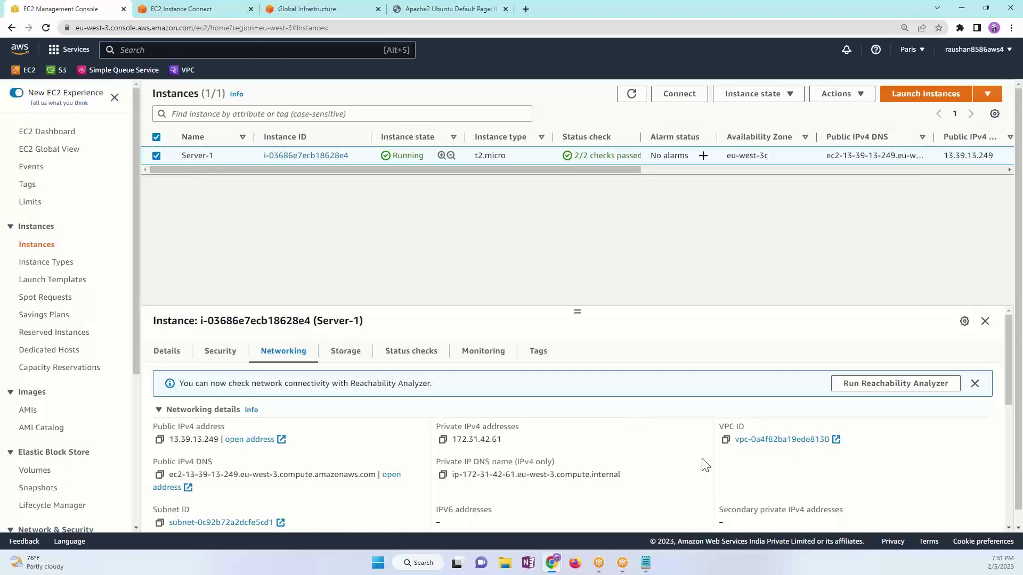
drag(737, 446, 833, 452)
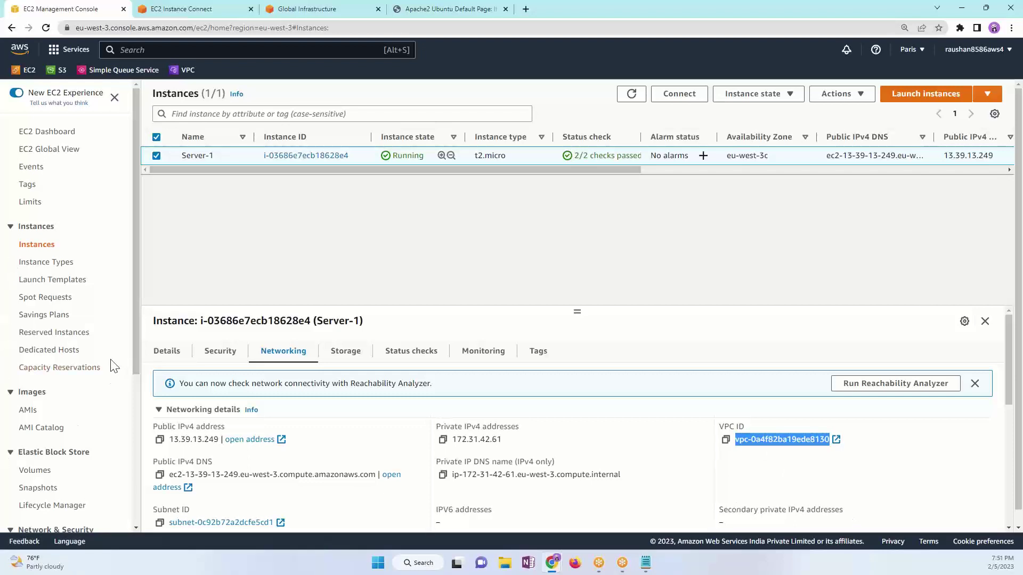
Step: View the EC2 Auto Scaling Groups page, and switch to the Apache2 default page
scroll(113, 367, down, 5)
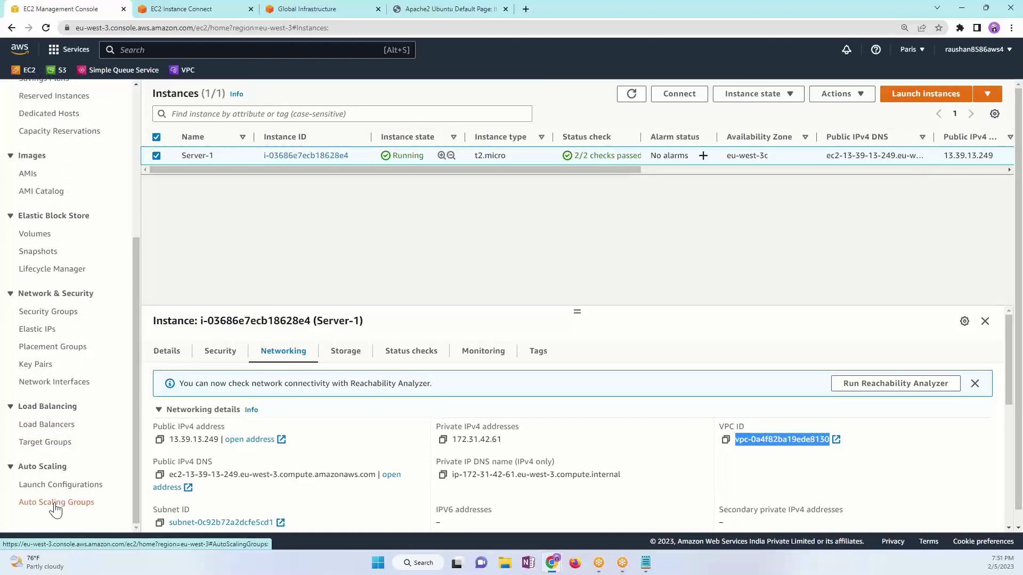
click(55, 506)
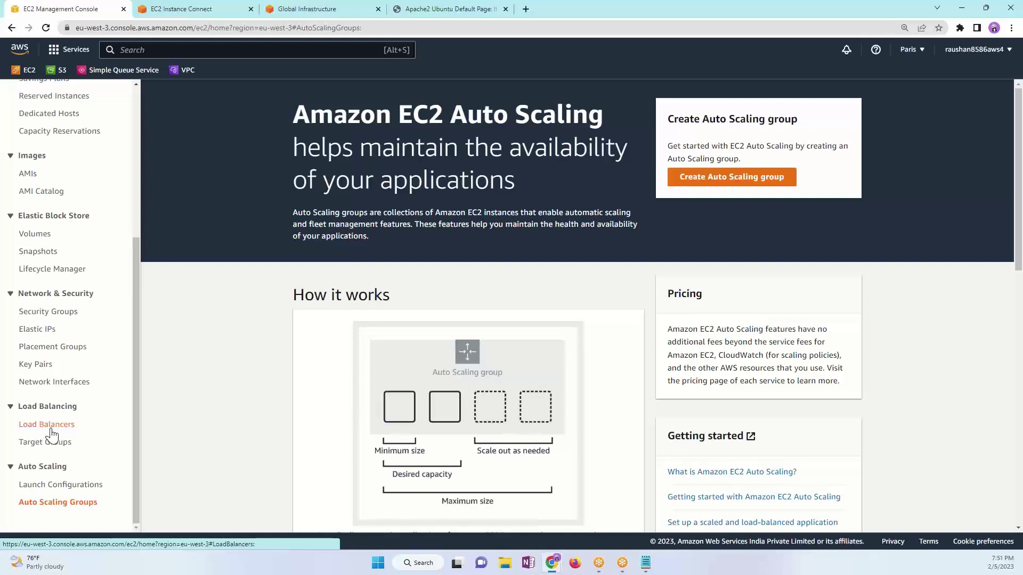
click(405, 8)
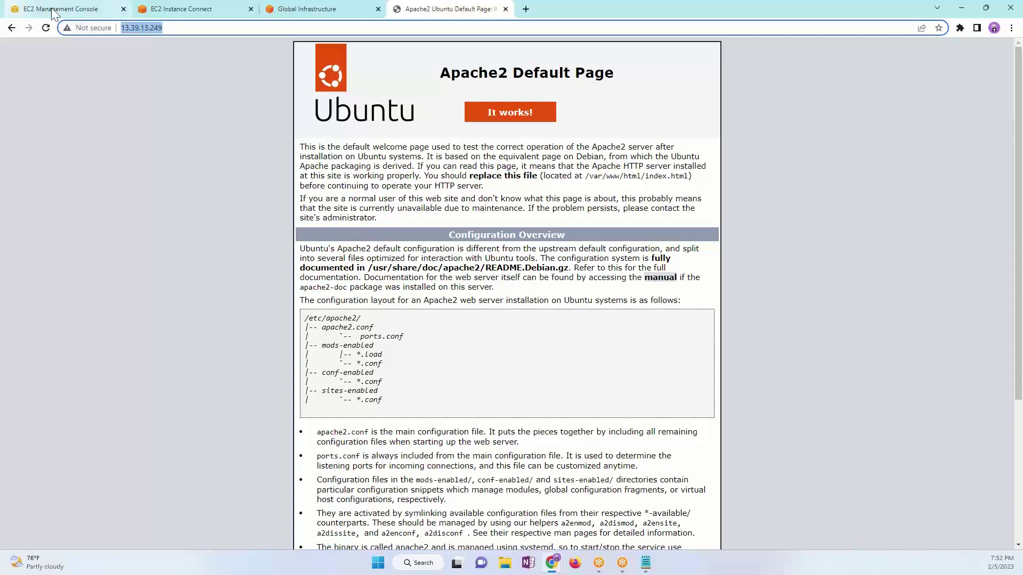
Step: Return to the EC2 console, open the Load Balancers page and highlight its heading
click(77, 9)
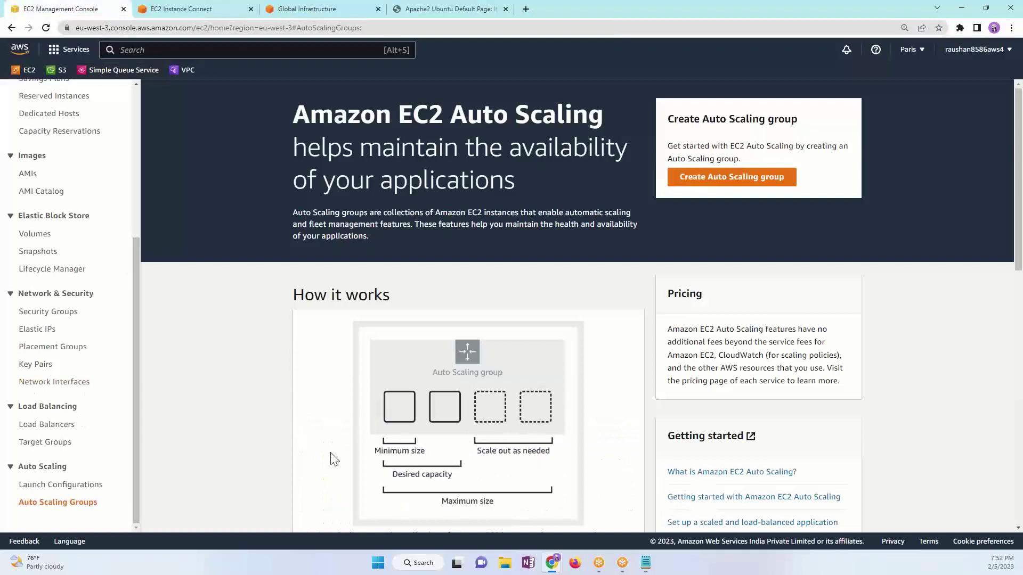
click(79, 430)
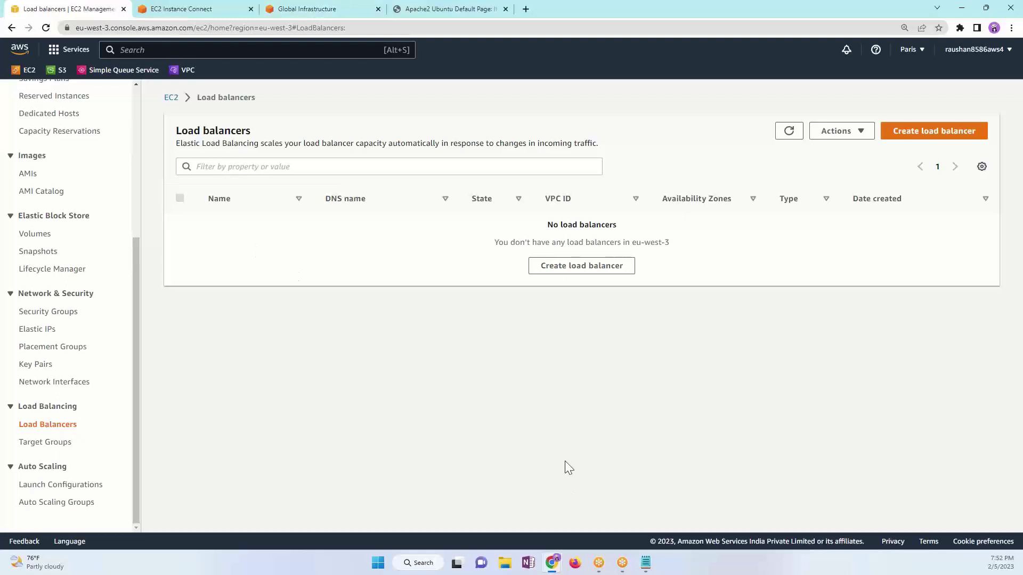
drag(254, 132, 180, 130)
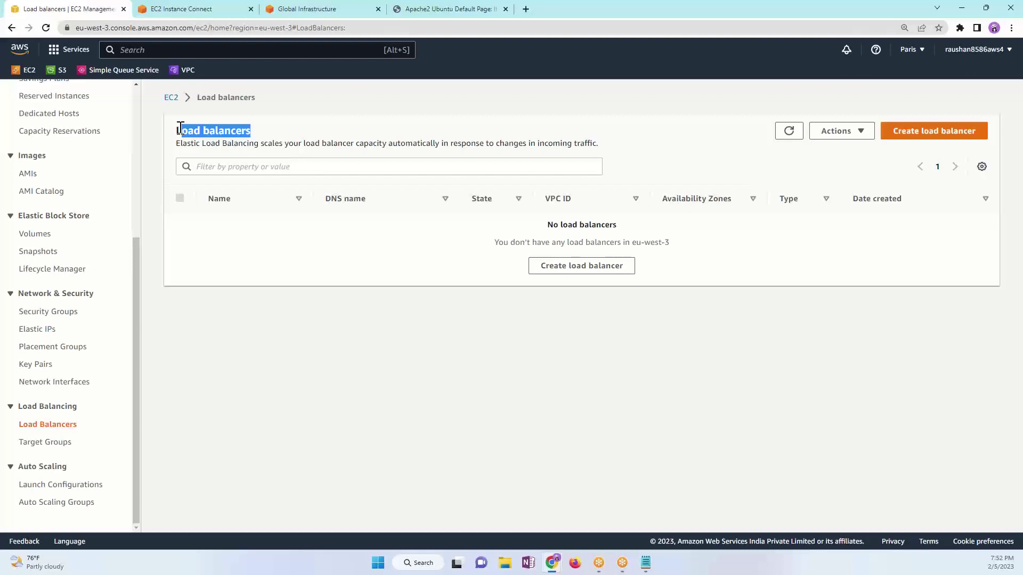
Step: Switch to the Notepad list of AWS services, add a new last line reading Route53 and highlight the entry
click(645, 562)
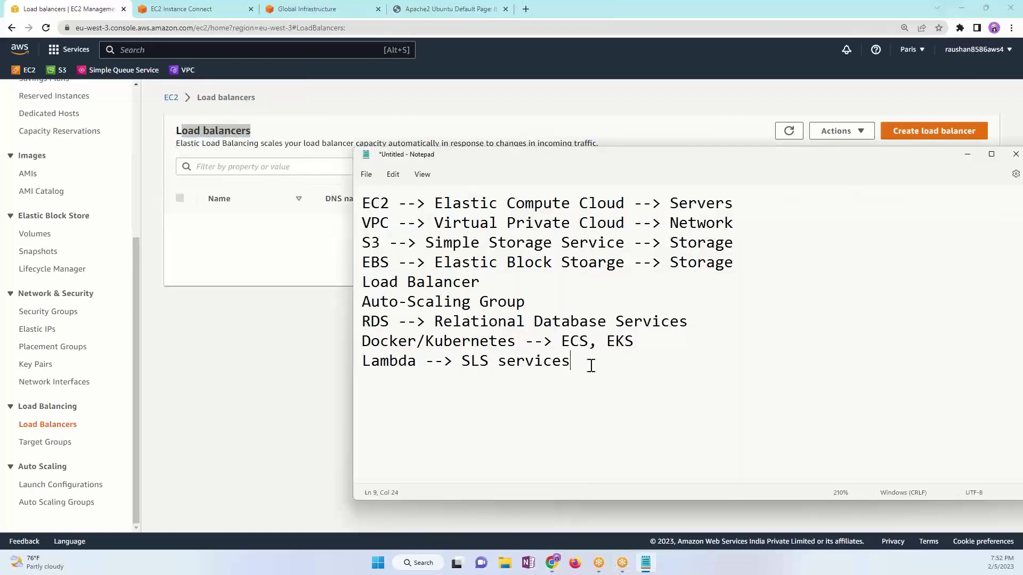
key(Return)
text(Route53)
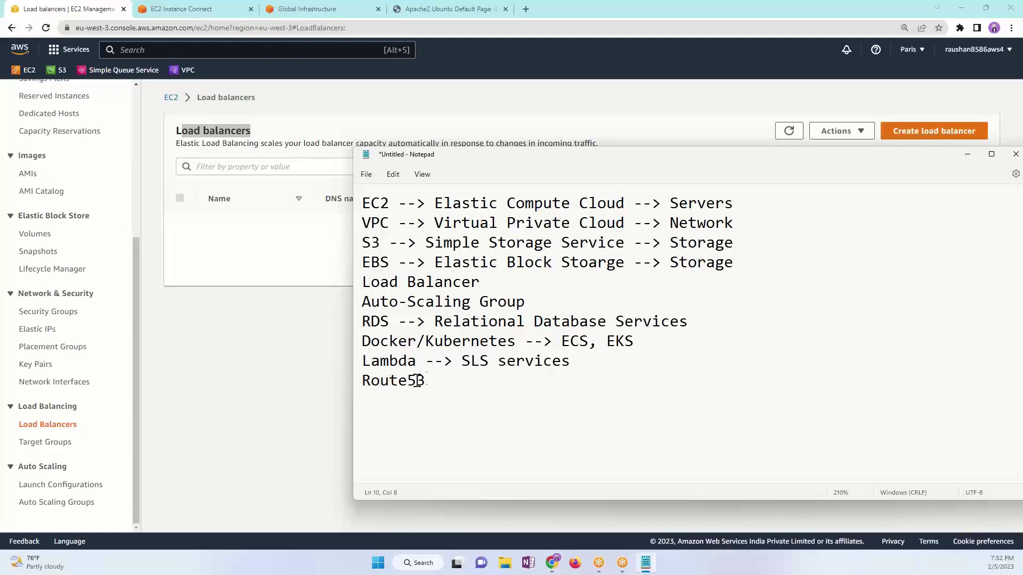
drag(422, 381, 360, 381)
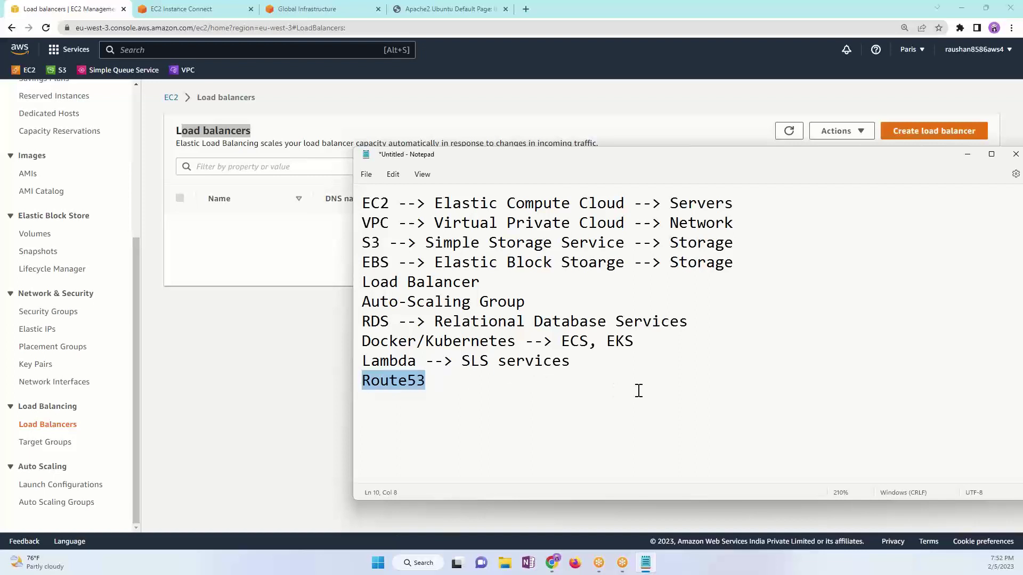
click(535, 386)
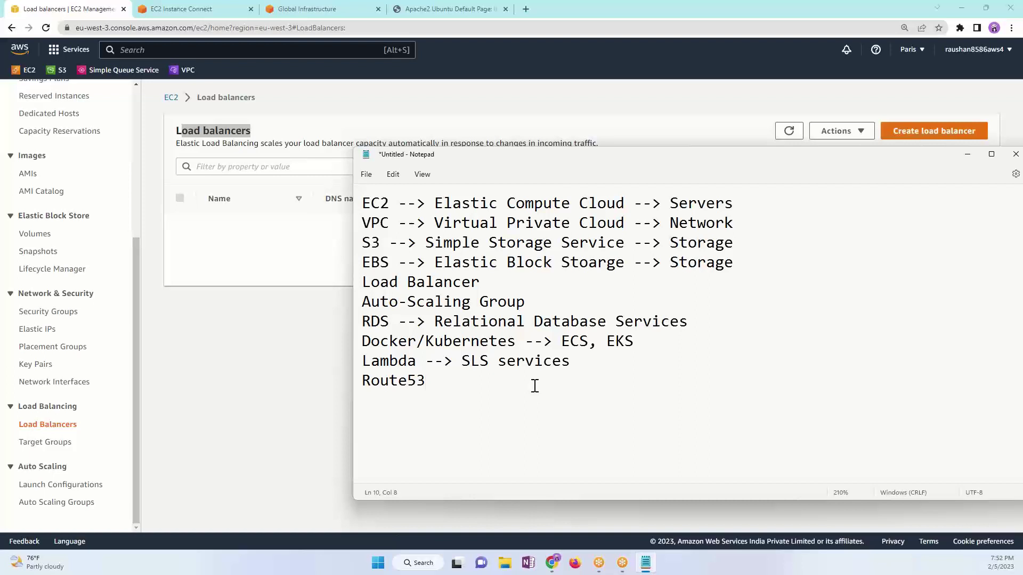
double_click(419, 386)
click(513, 388)
Step: Return to the AWS console and search its services for "route"
click(141, 49)
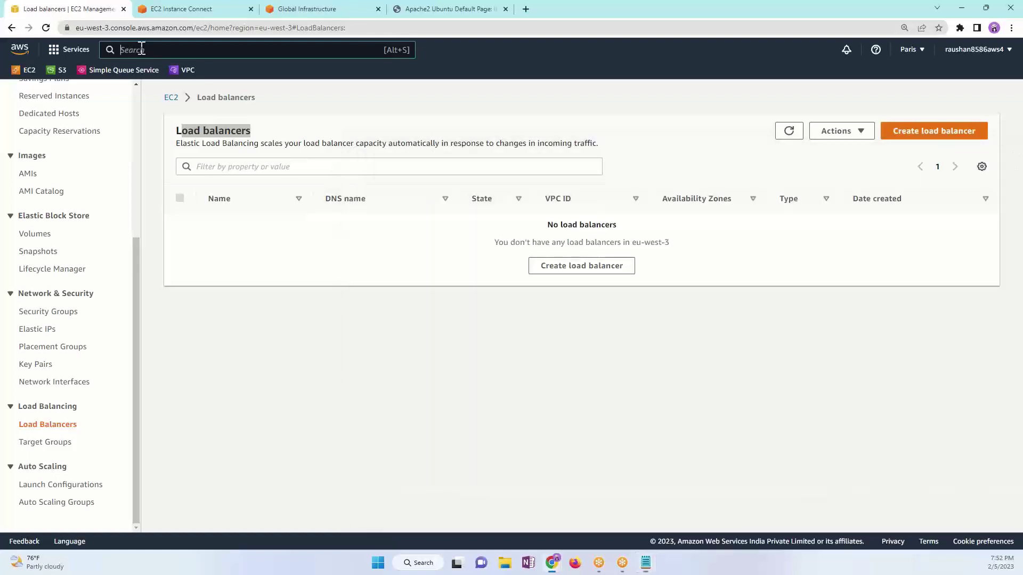
text(route)
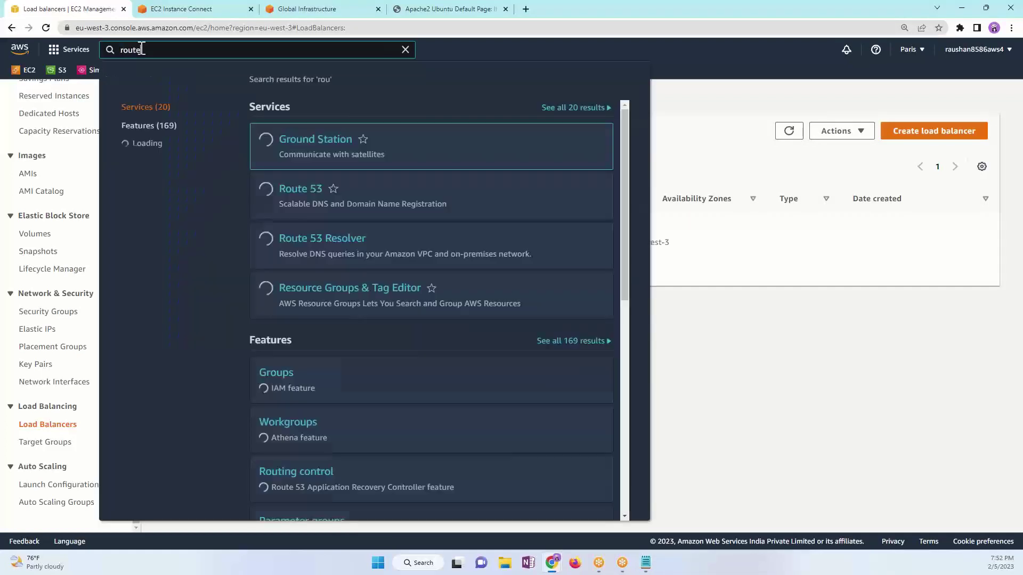